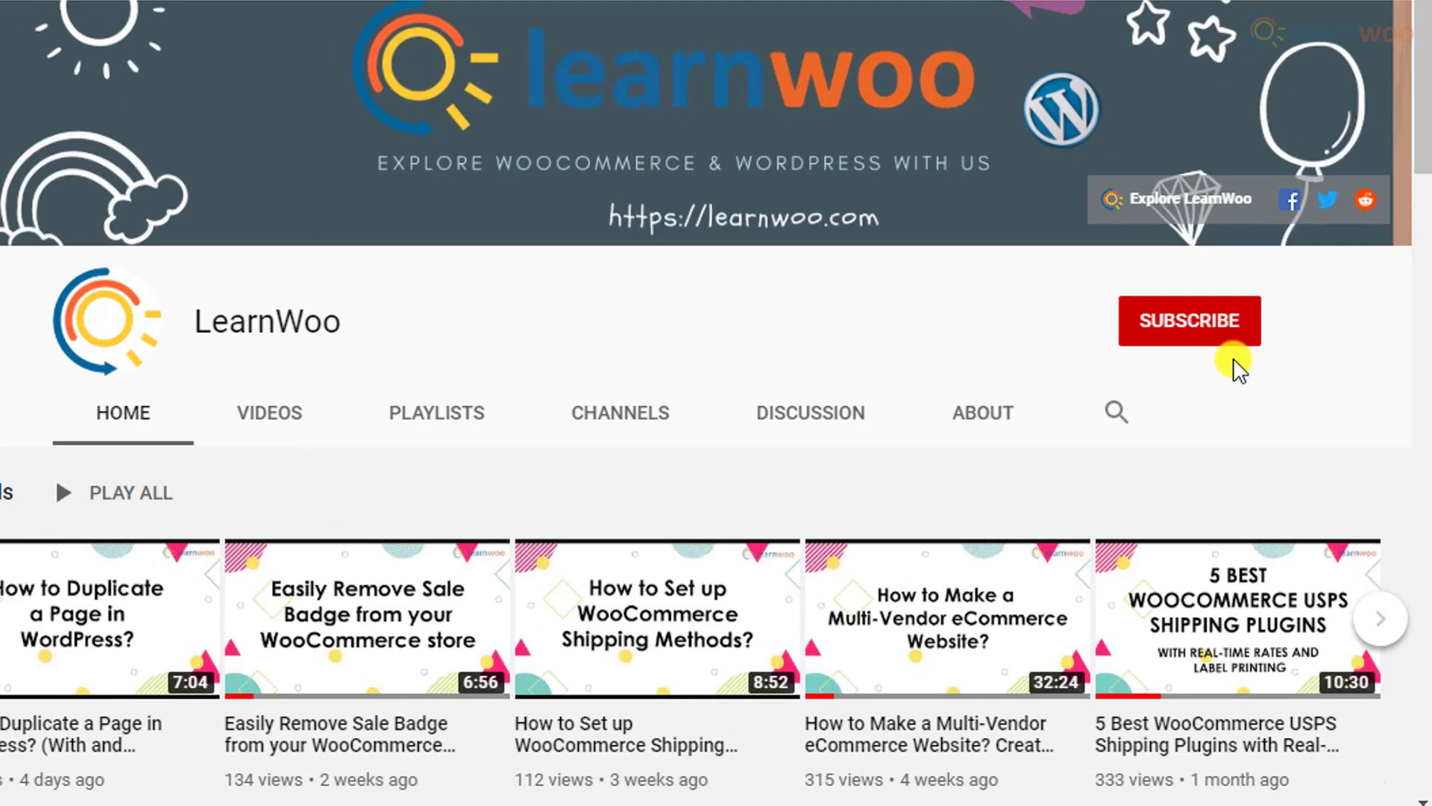
Step: Subscribe to the LearnWoo YouTube channel and set its notifications to All
click(1193, 322)
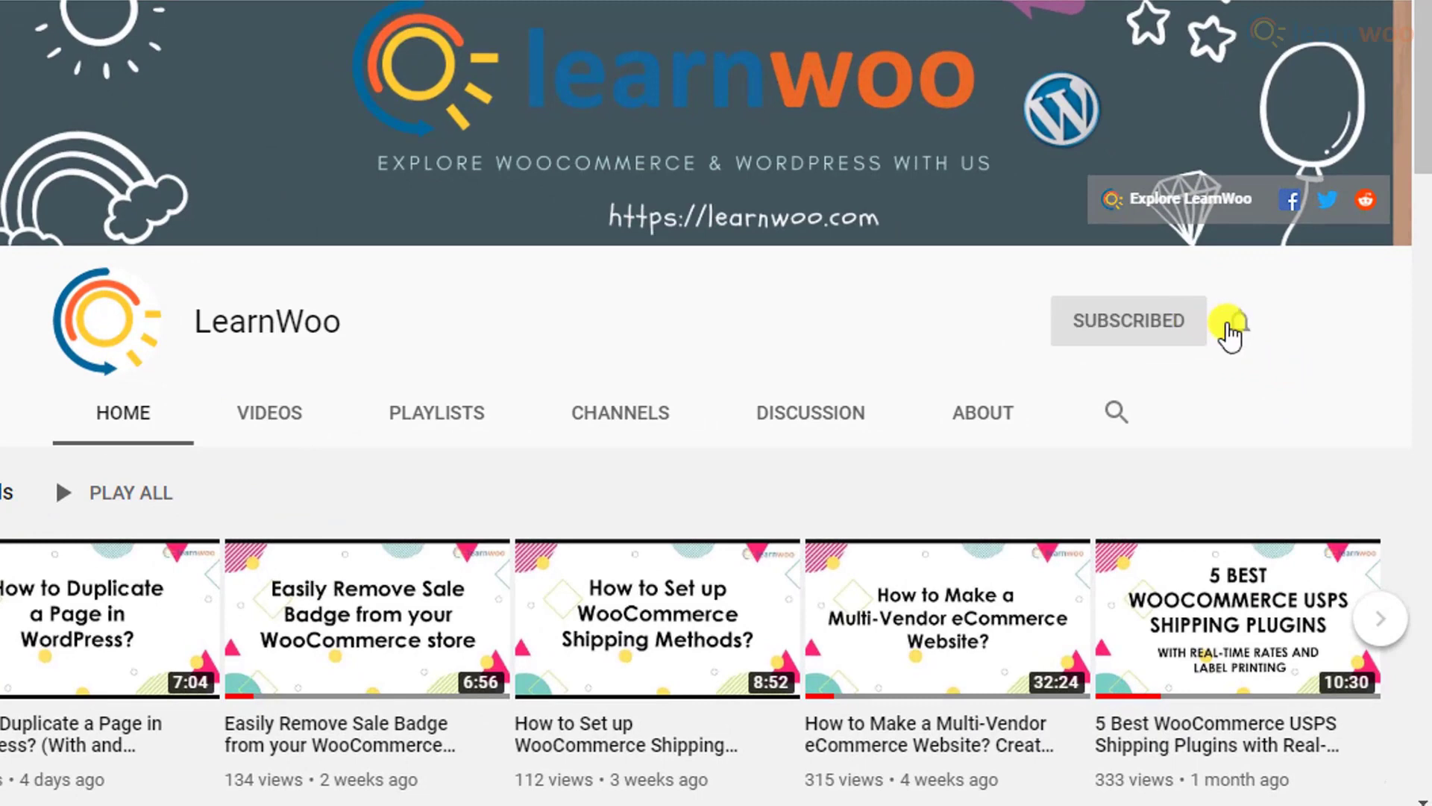
click(1238, 325)
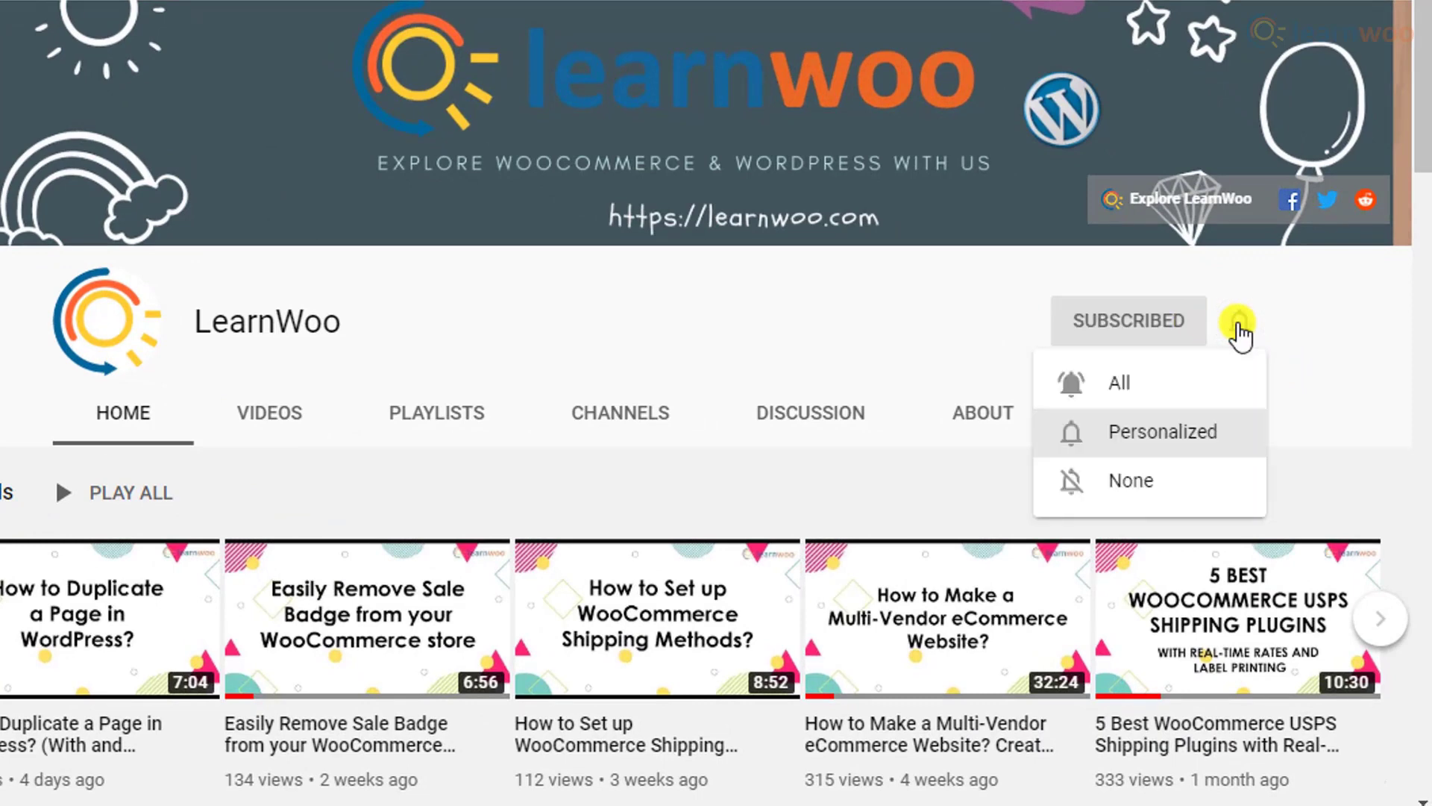
click(1224, 384)
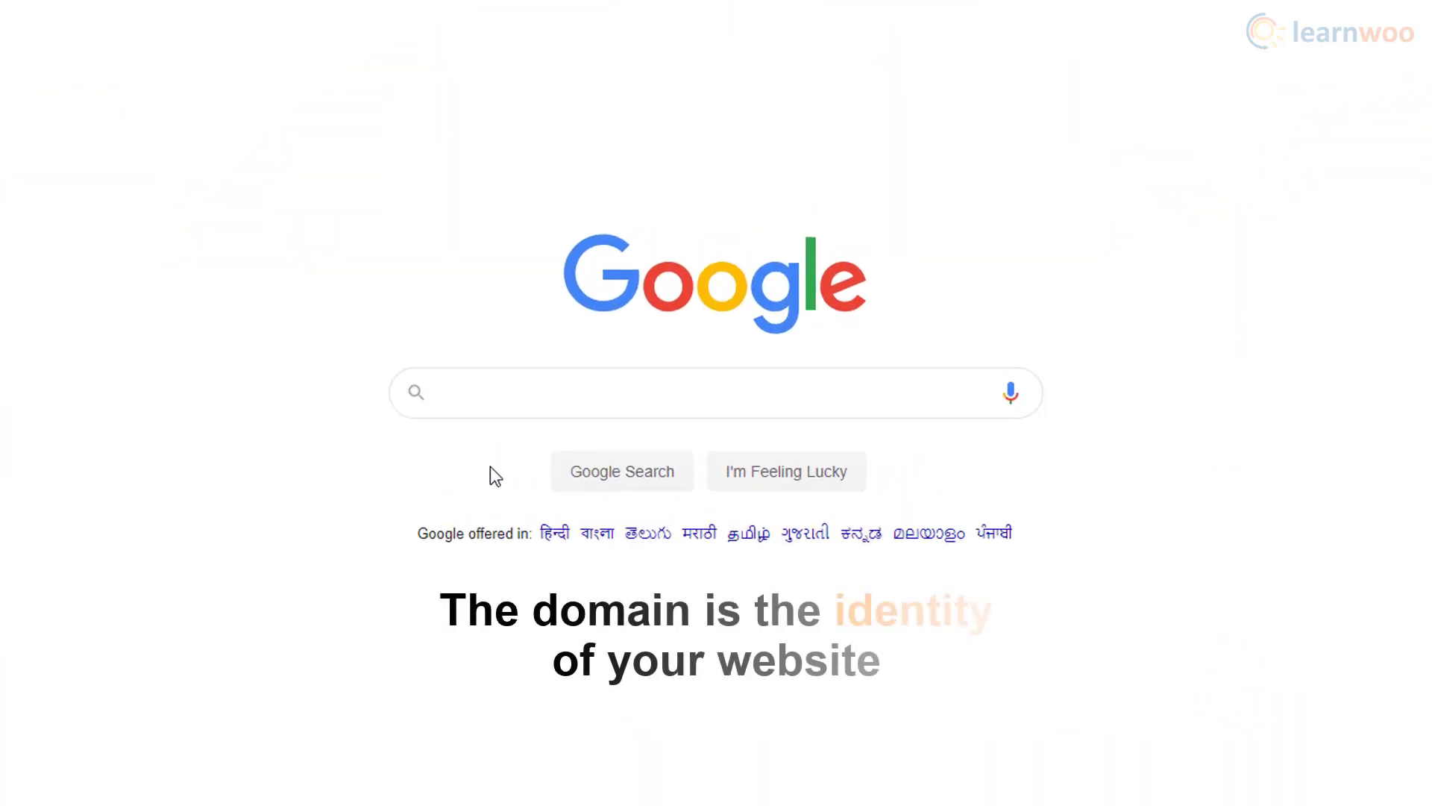
click(463, 416)
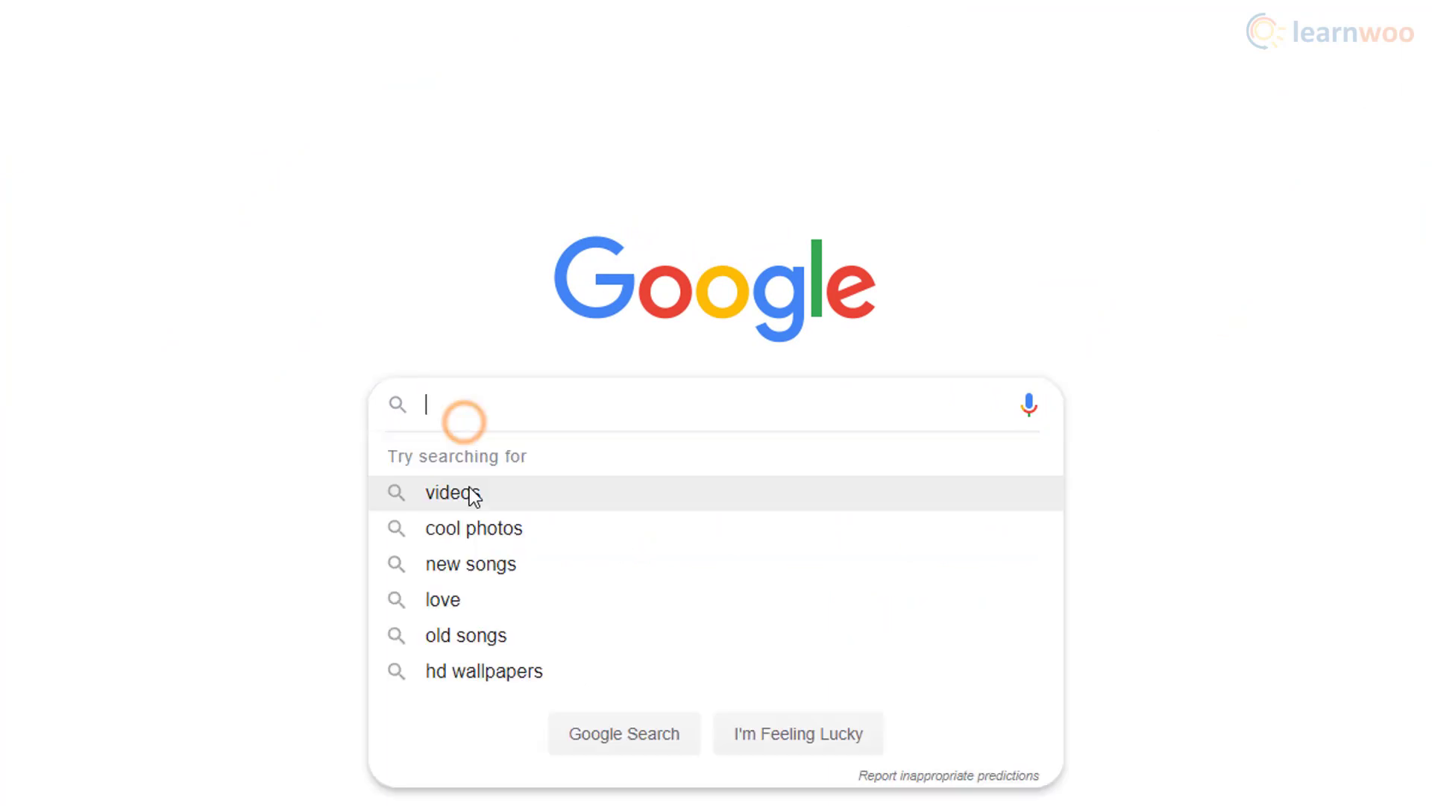
text(flyingmonk.com)
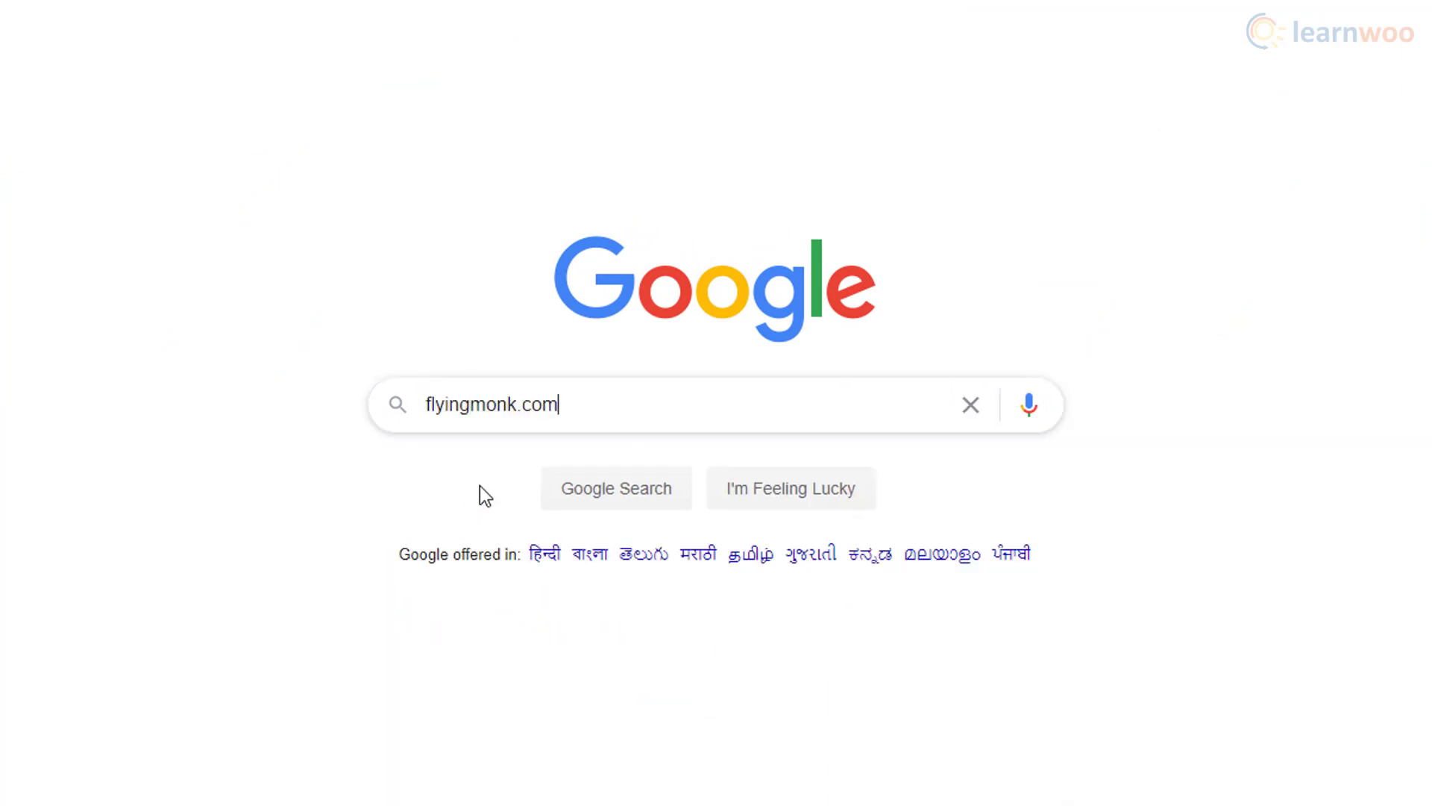
click(558, 494)
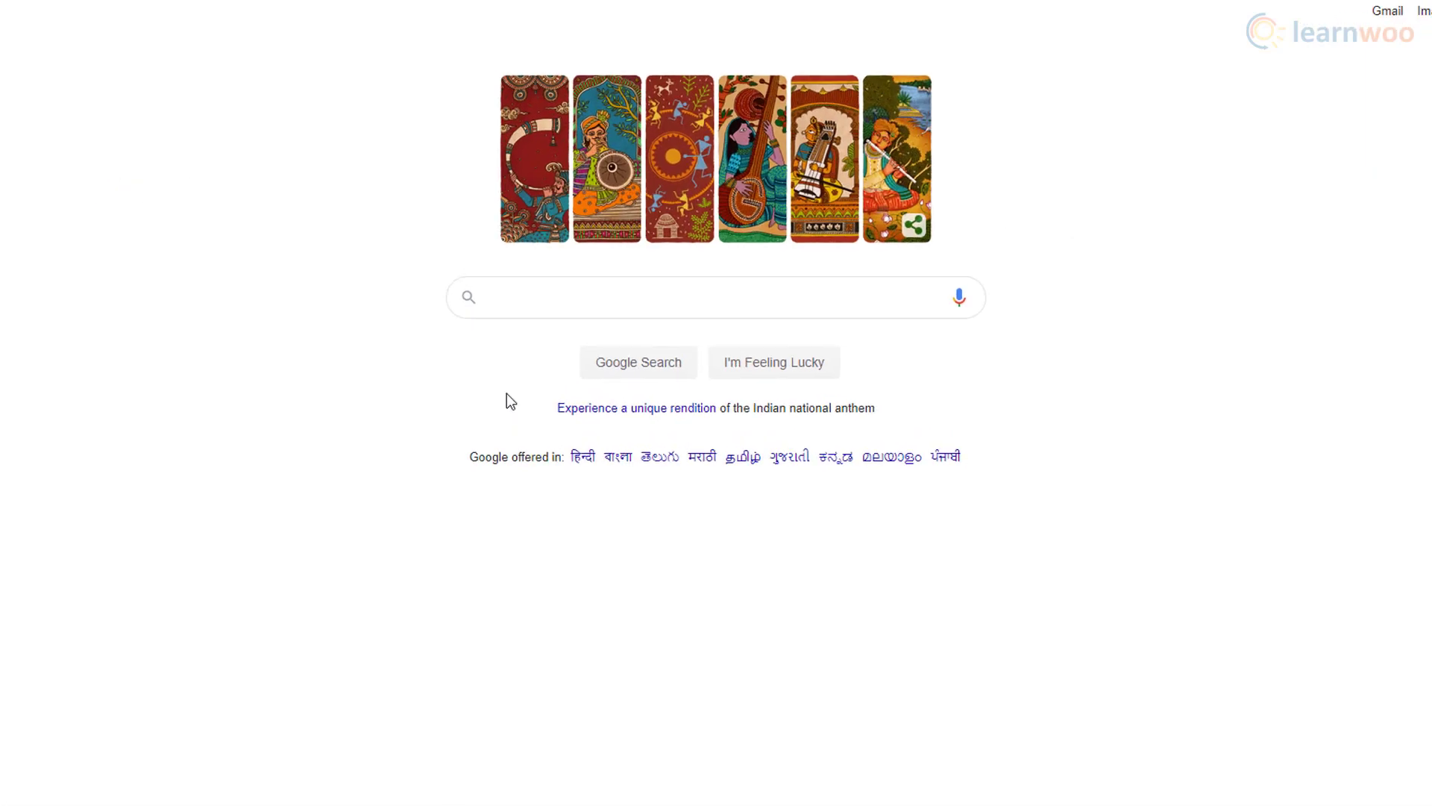
Step: Search for 000webhost.com and open the 000webhost website
text(000w)
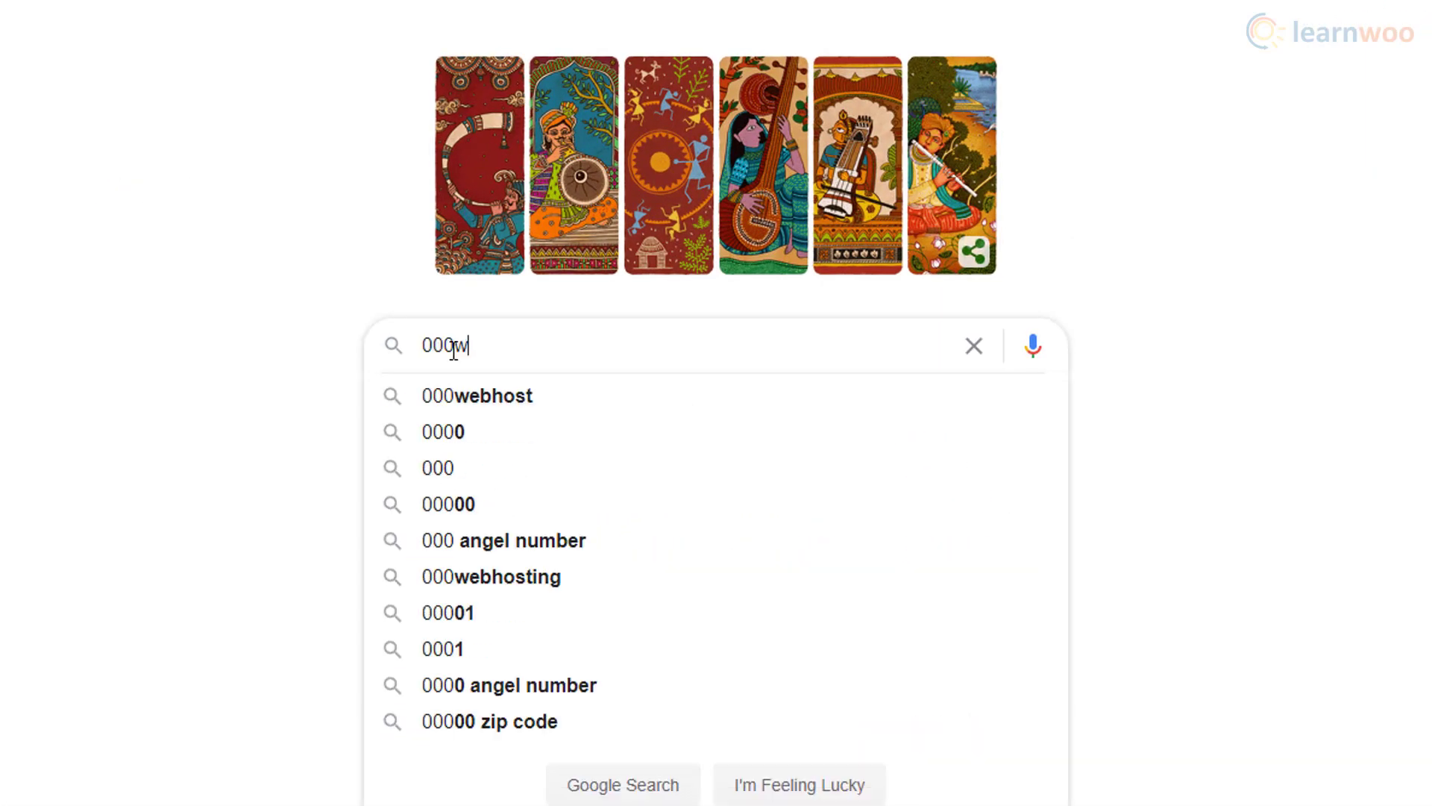
text(ebhost.com)
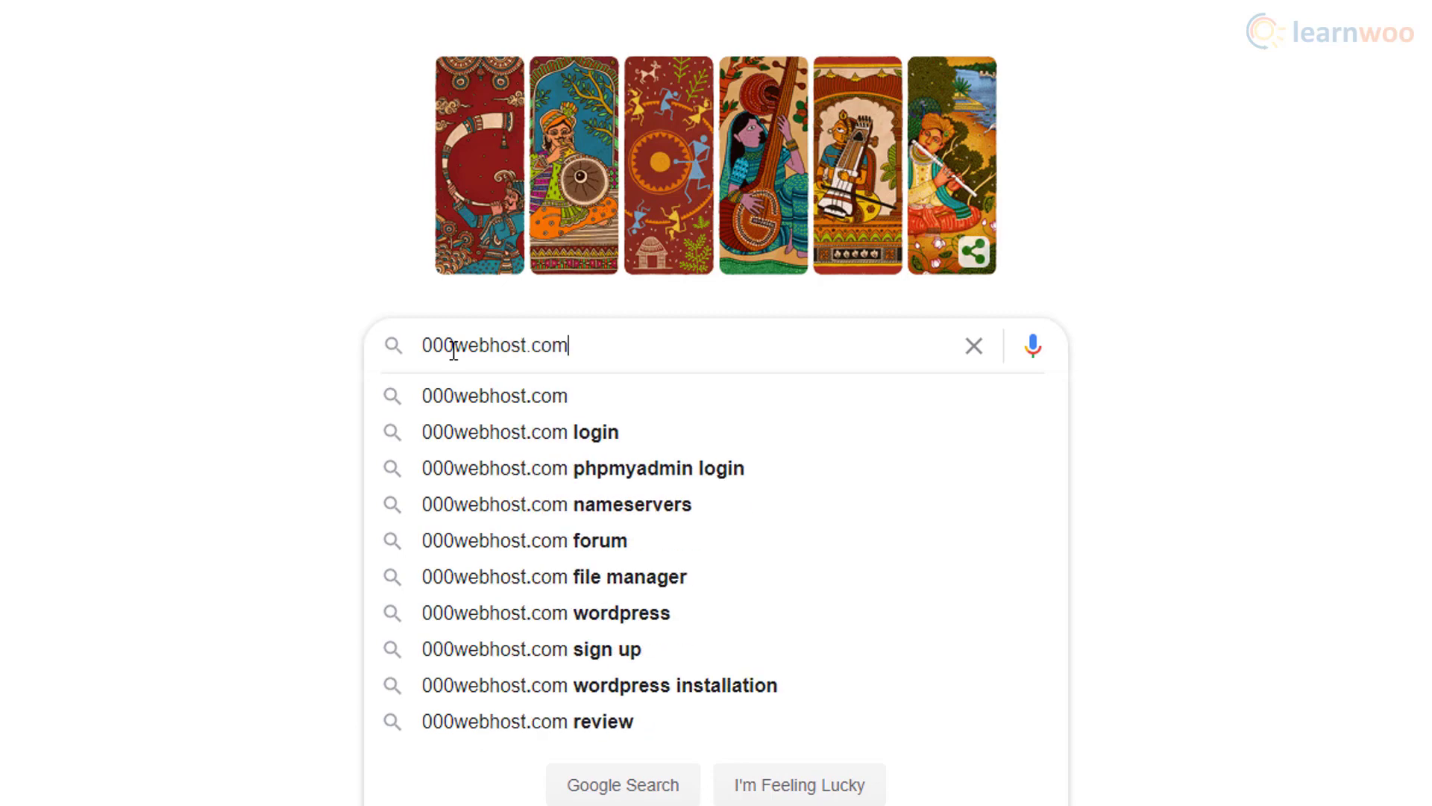
click(635, 789)
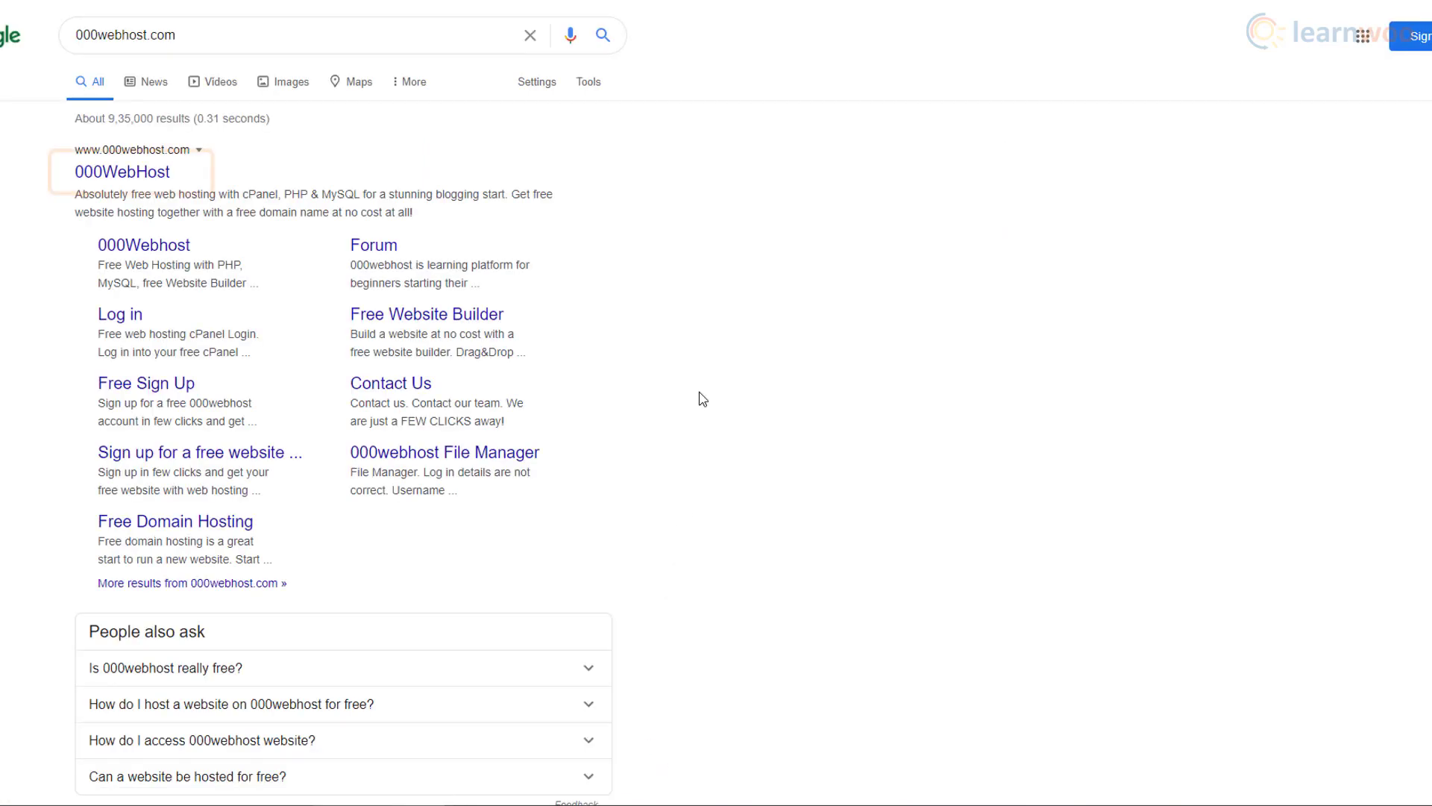
click(164, 179)
scroll(163, 179, down, 10)
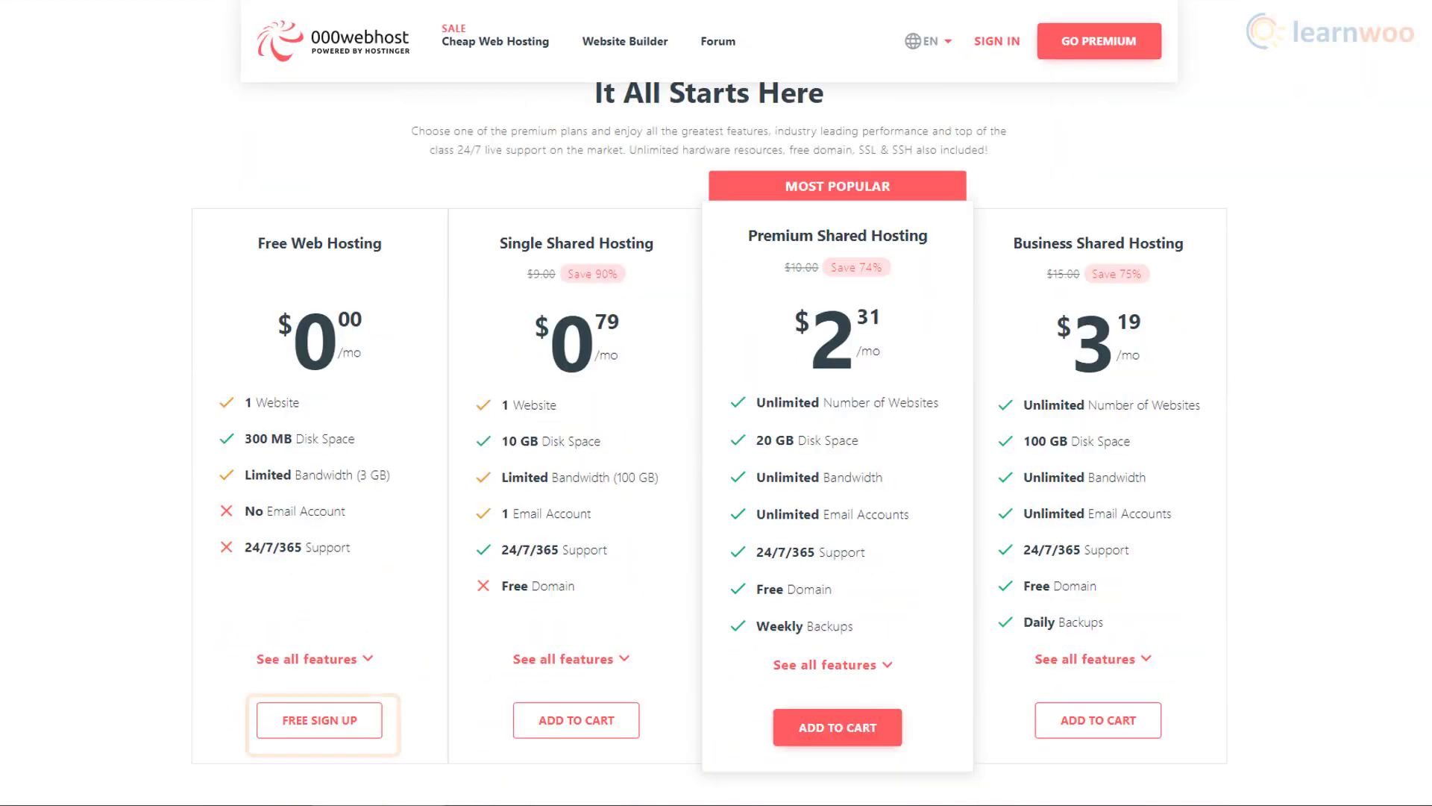
Step: Fill in the free sign-up form, entering the account password twice, and submit it
click(336, 743)
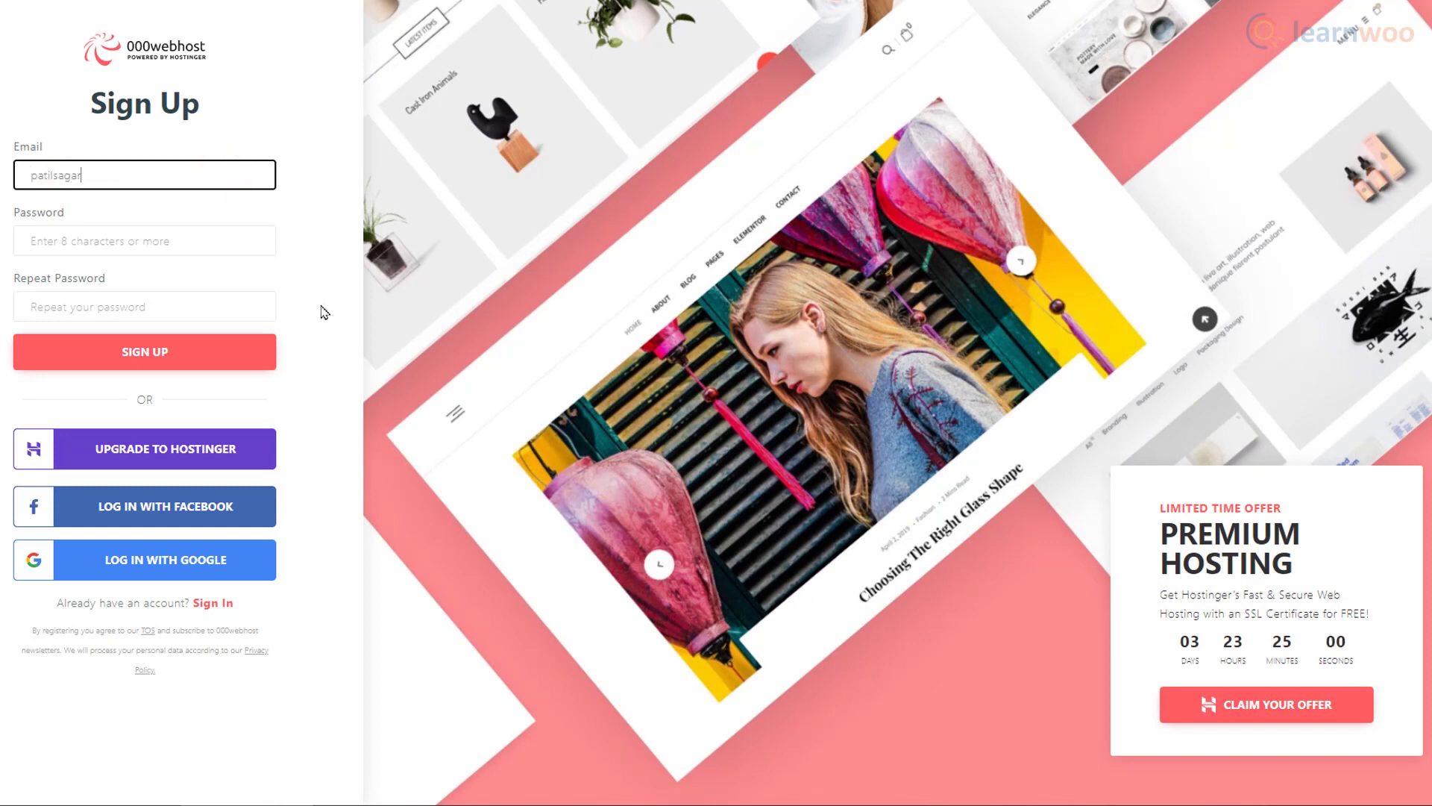
click(97, 239)
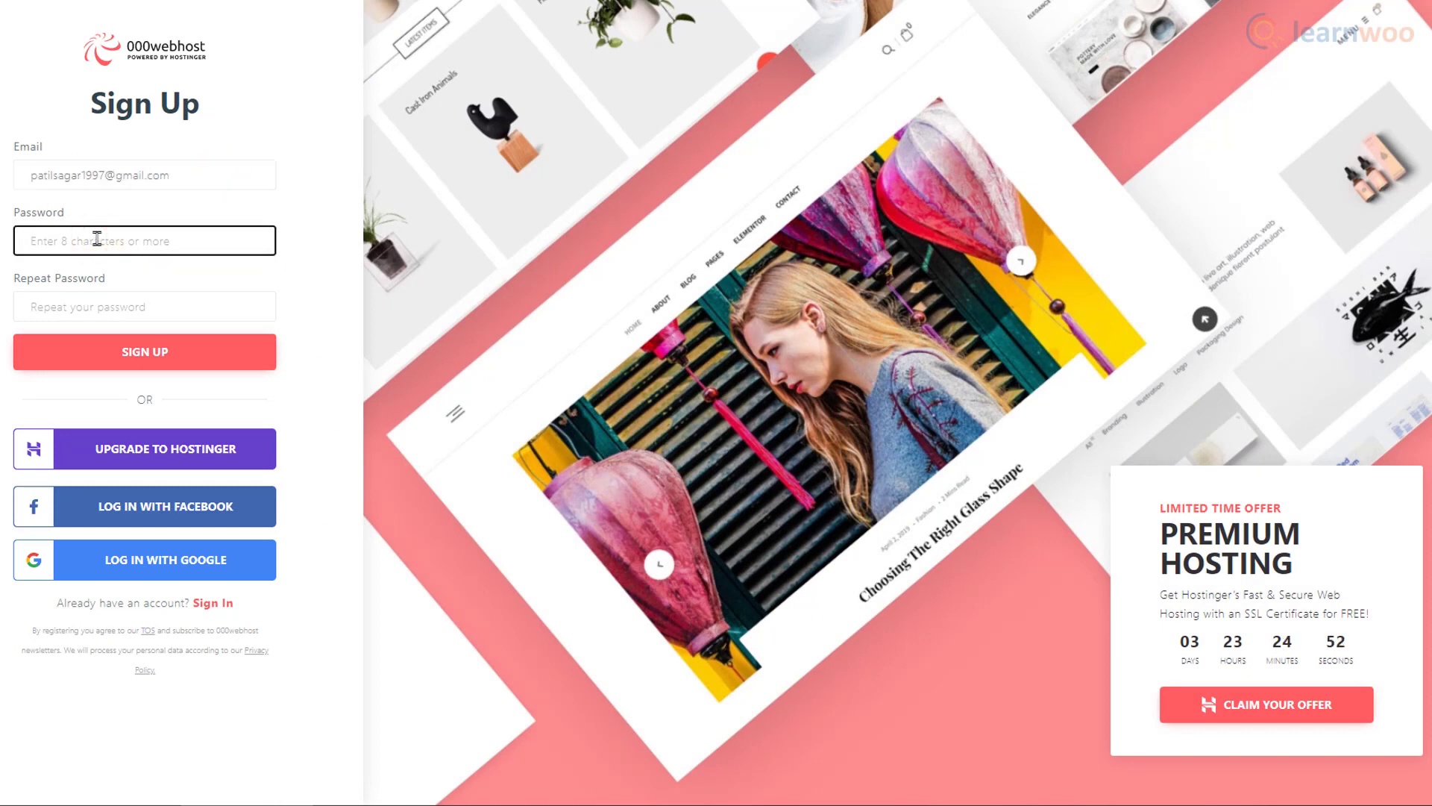
text(***********)
key(Tab)
text(*)
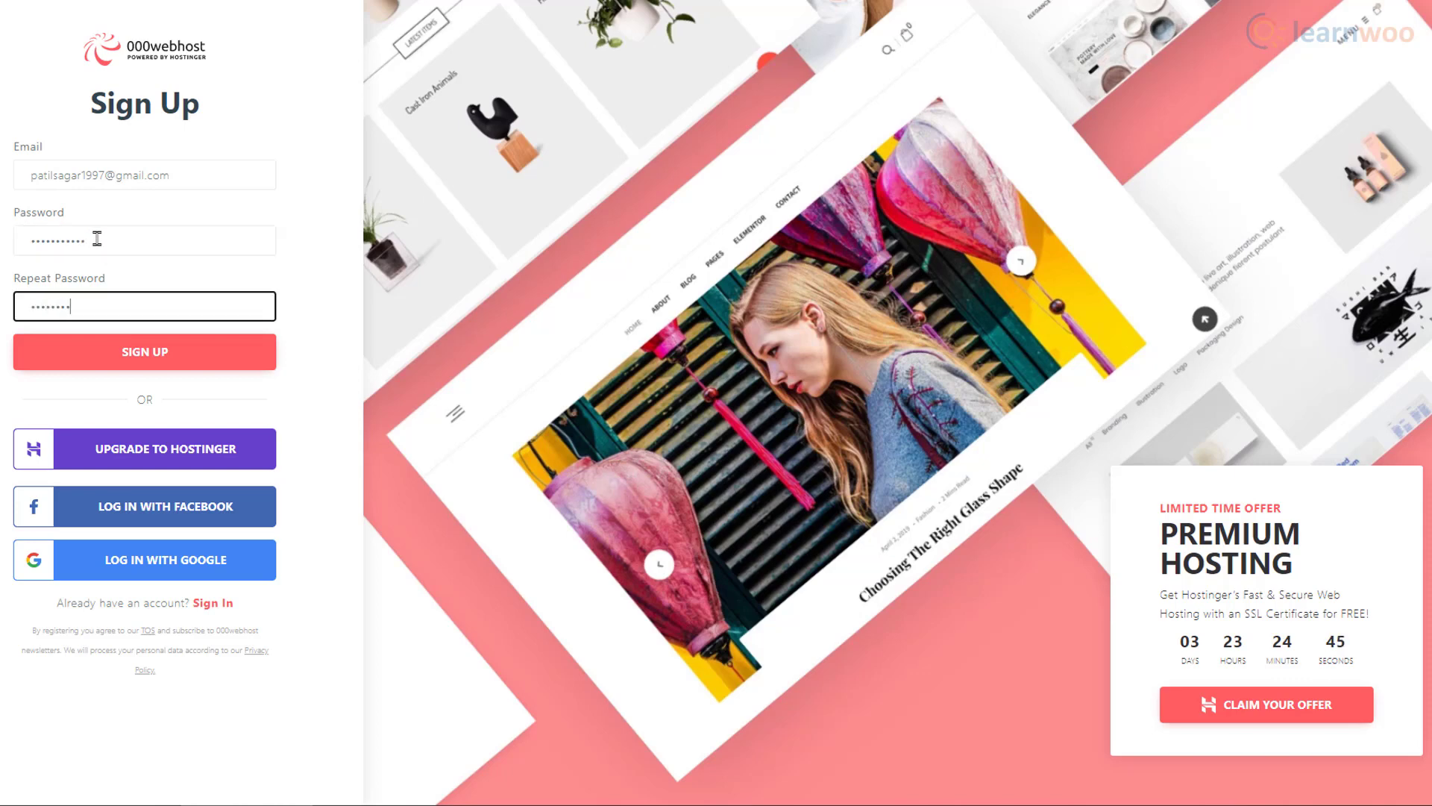
click(230, 372)
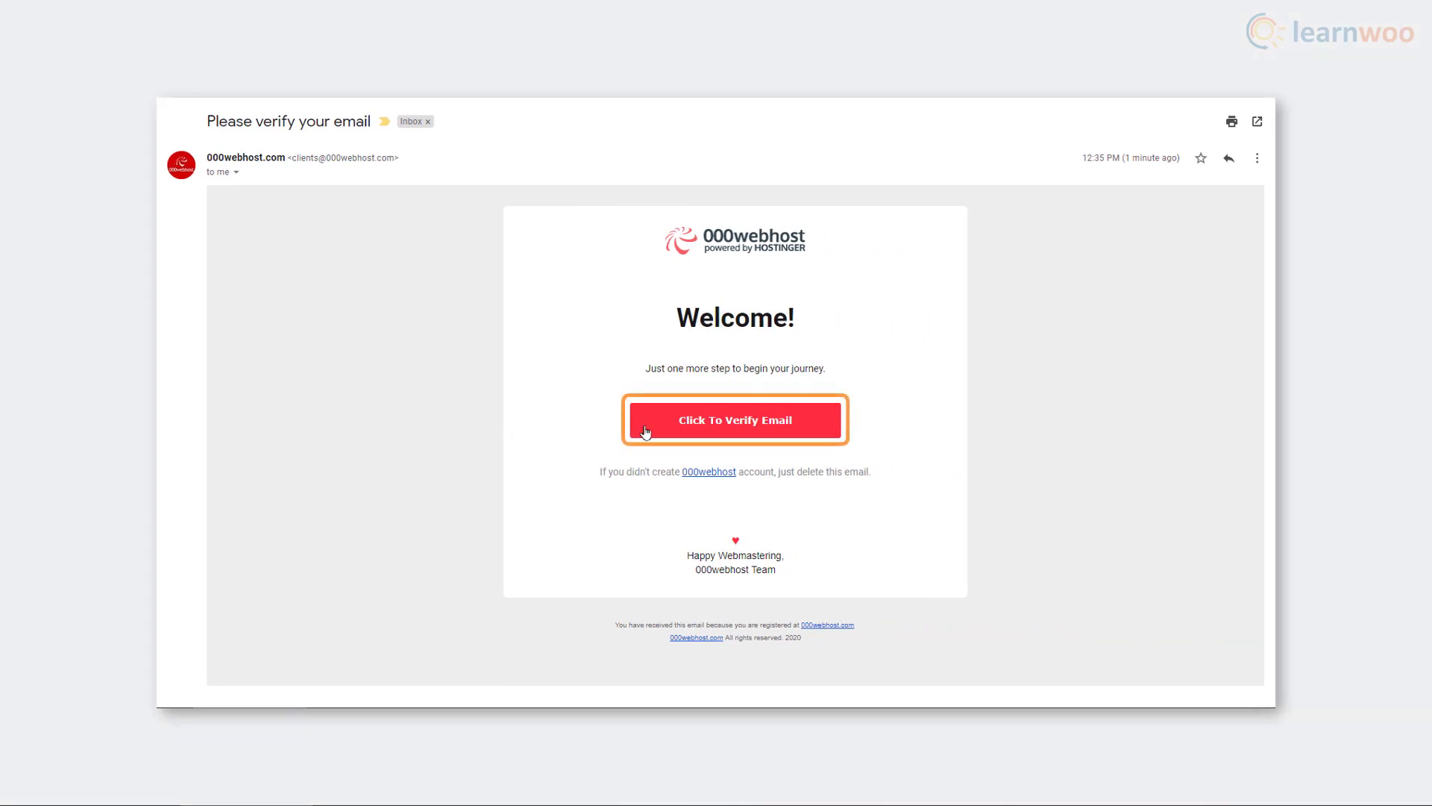
Step: Verify the account email, then set the project up as a blog on the Tourism topic
click(646, 431)
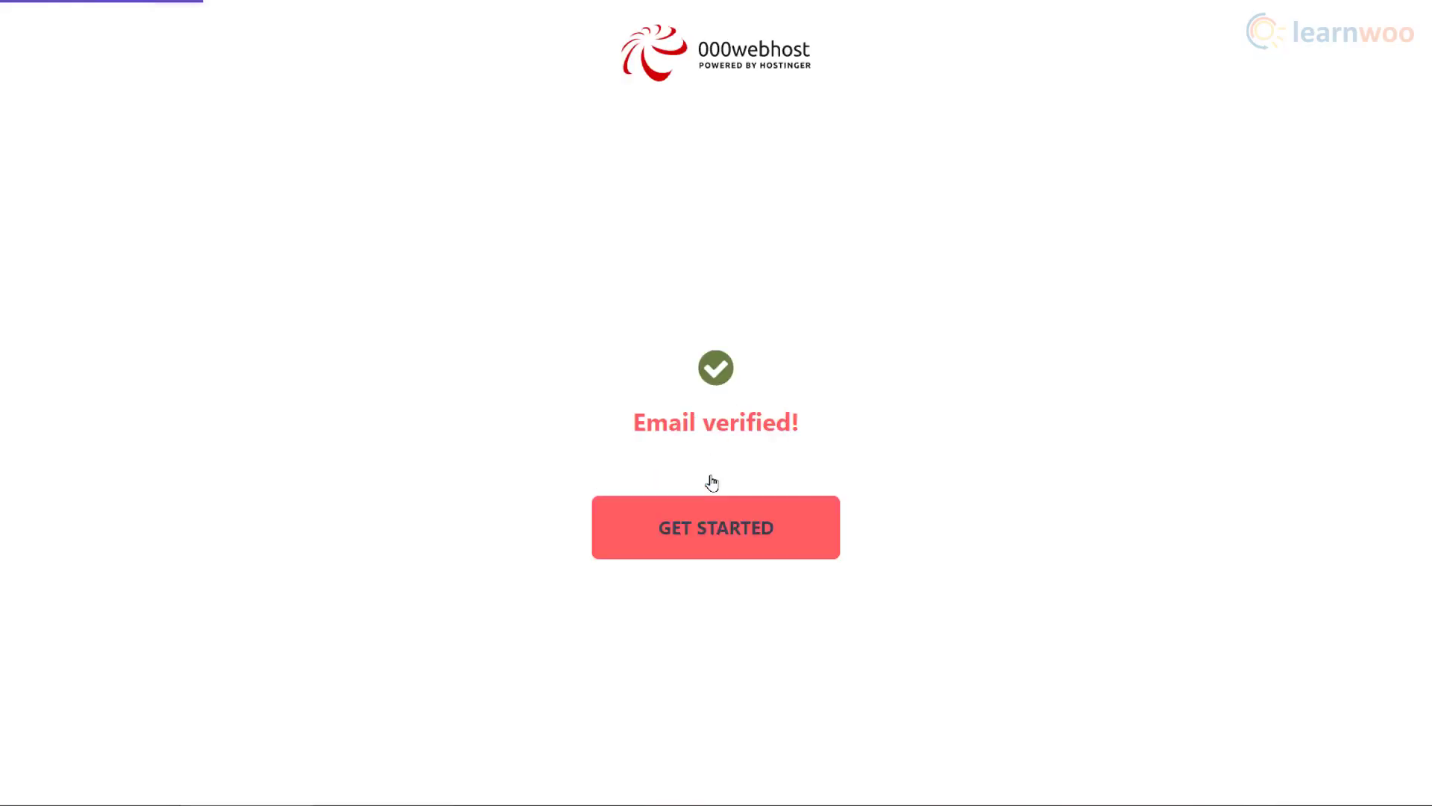
click(714, 544)
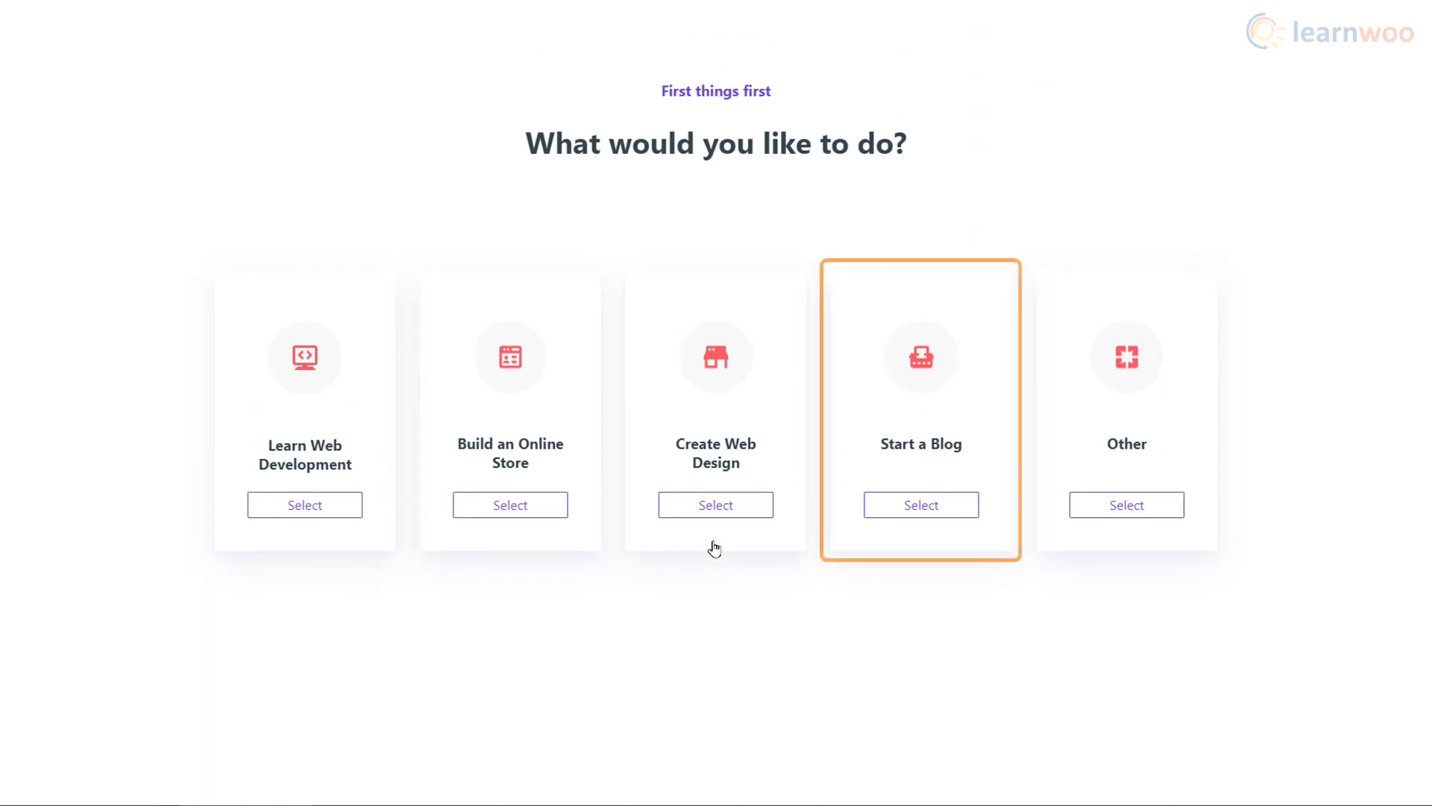
click(920, 515)
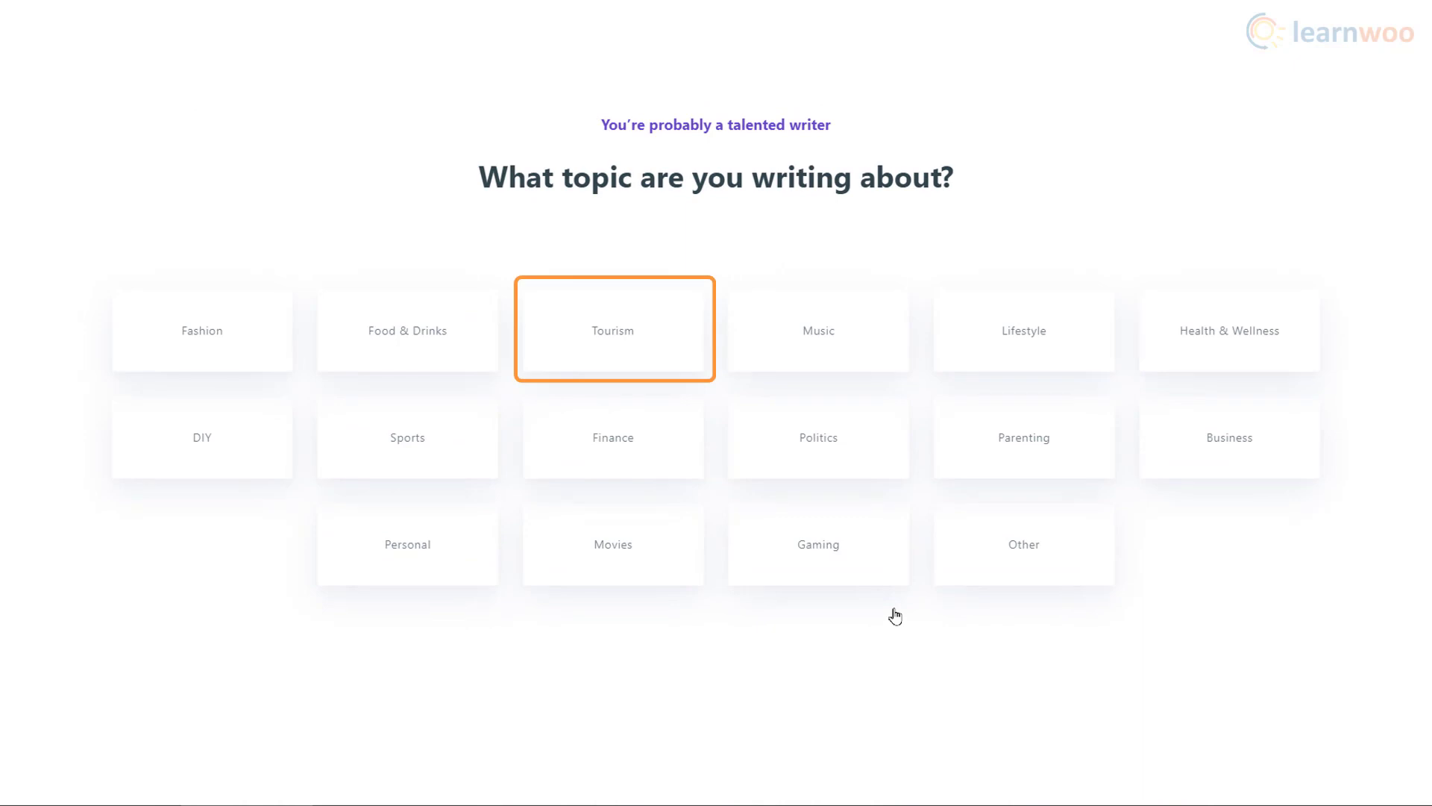
click(643, 358)
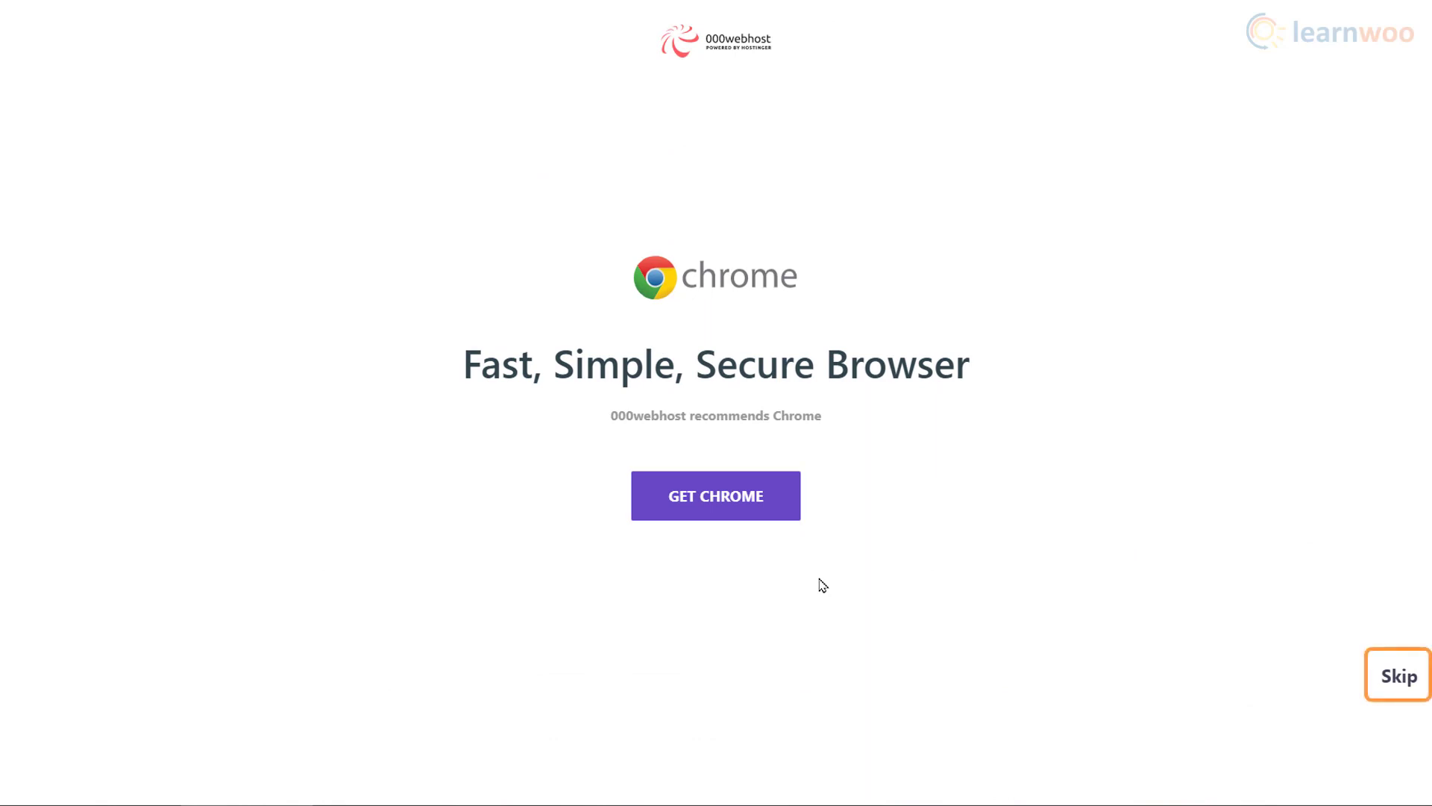
Step: Skip the browser tip and create the flyingmonk website with a replaced, hidden password
click(1392, 685)
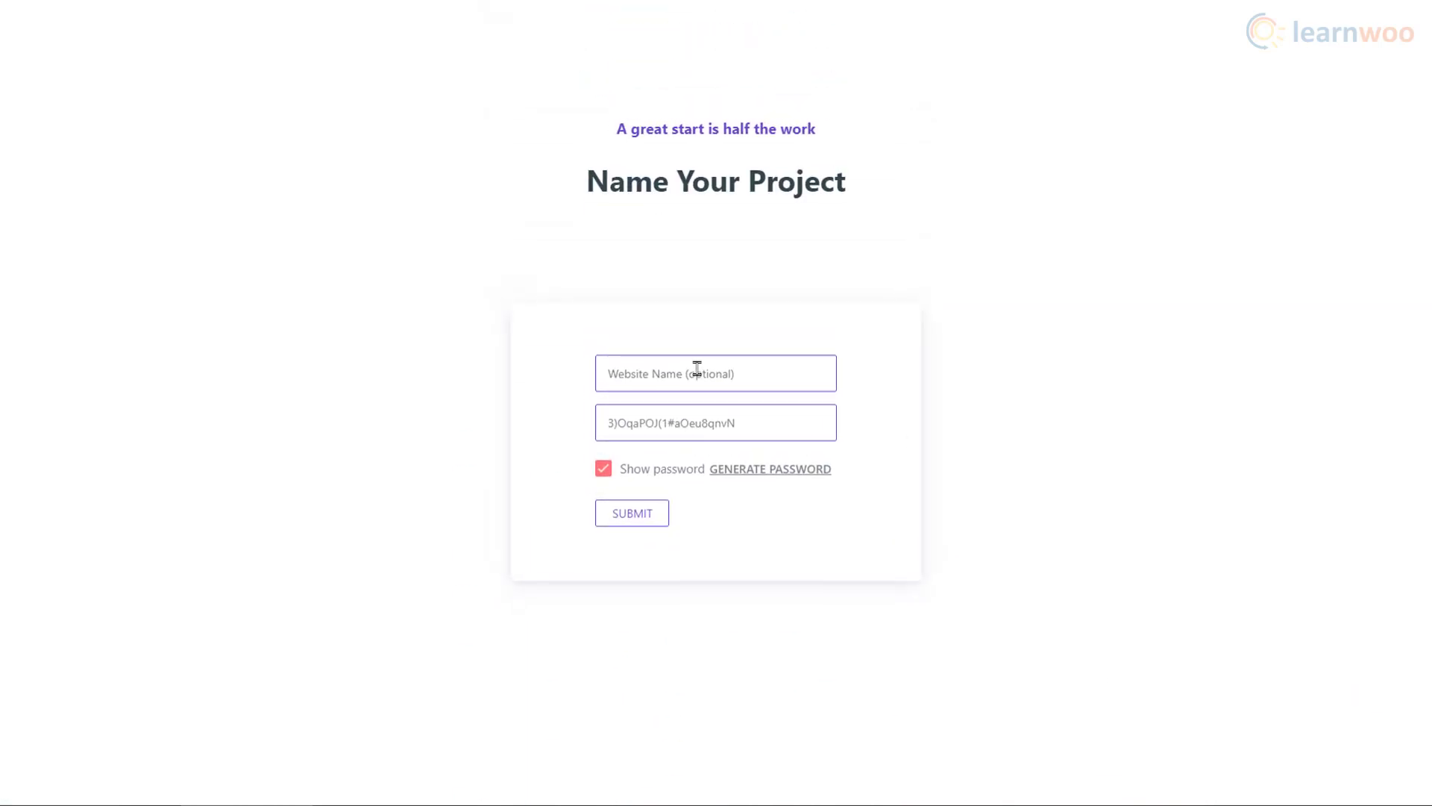
click(697, 371)
text(flyingmonk)
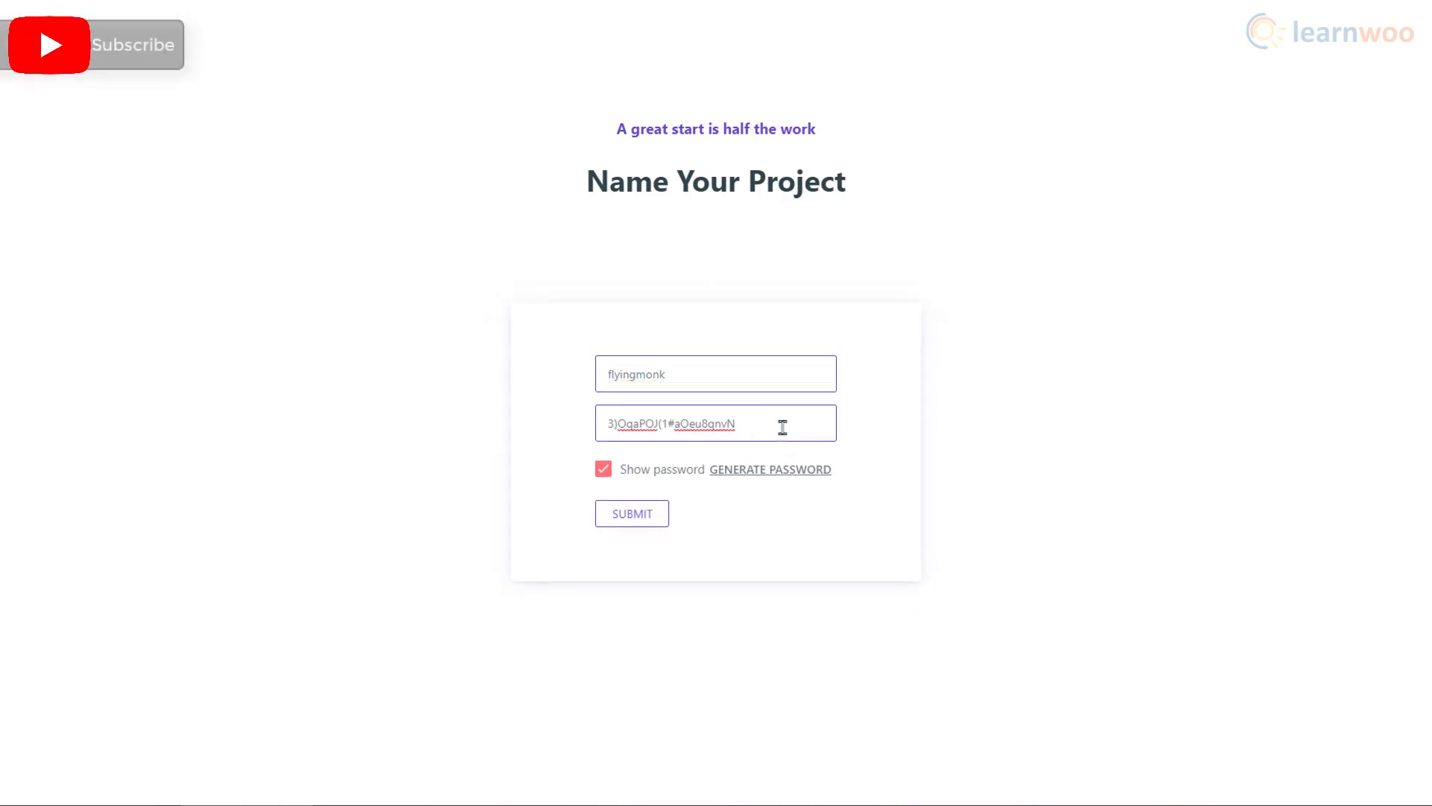
click(608, 470)
drag(712, 428, 594, 441)
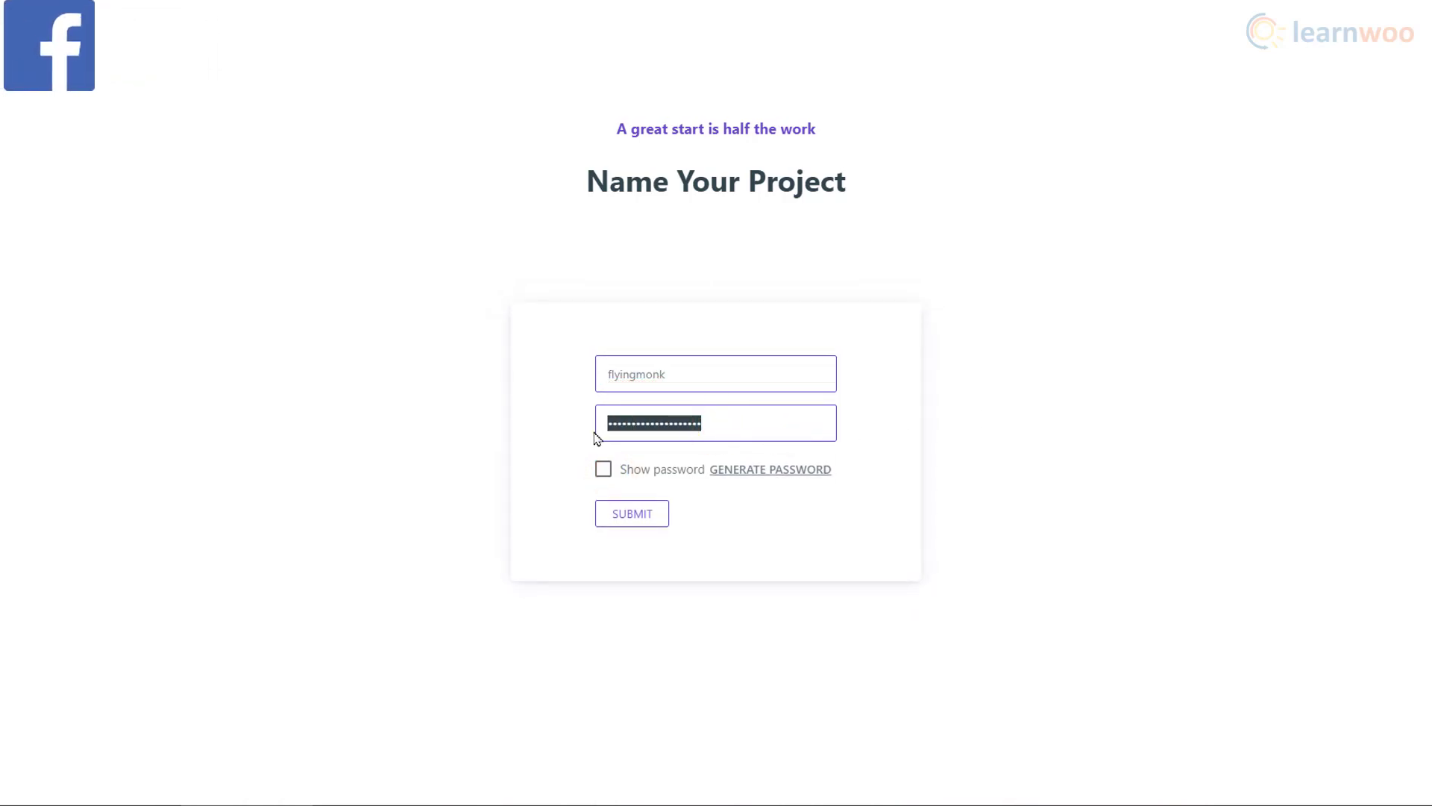
text(•••••••••••)
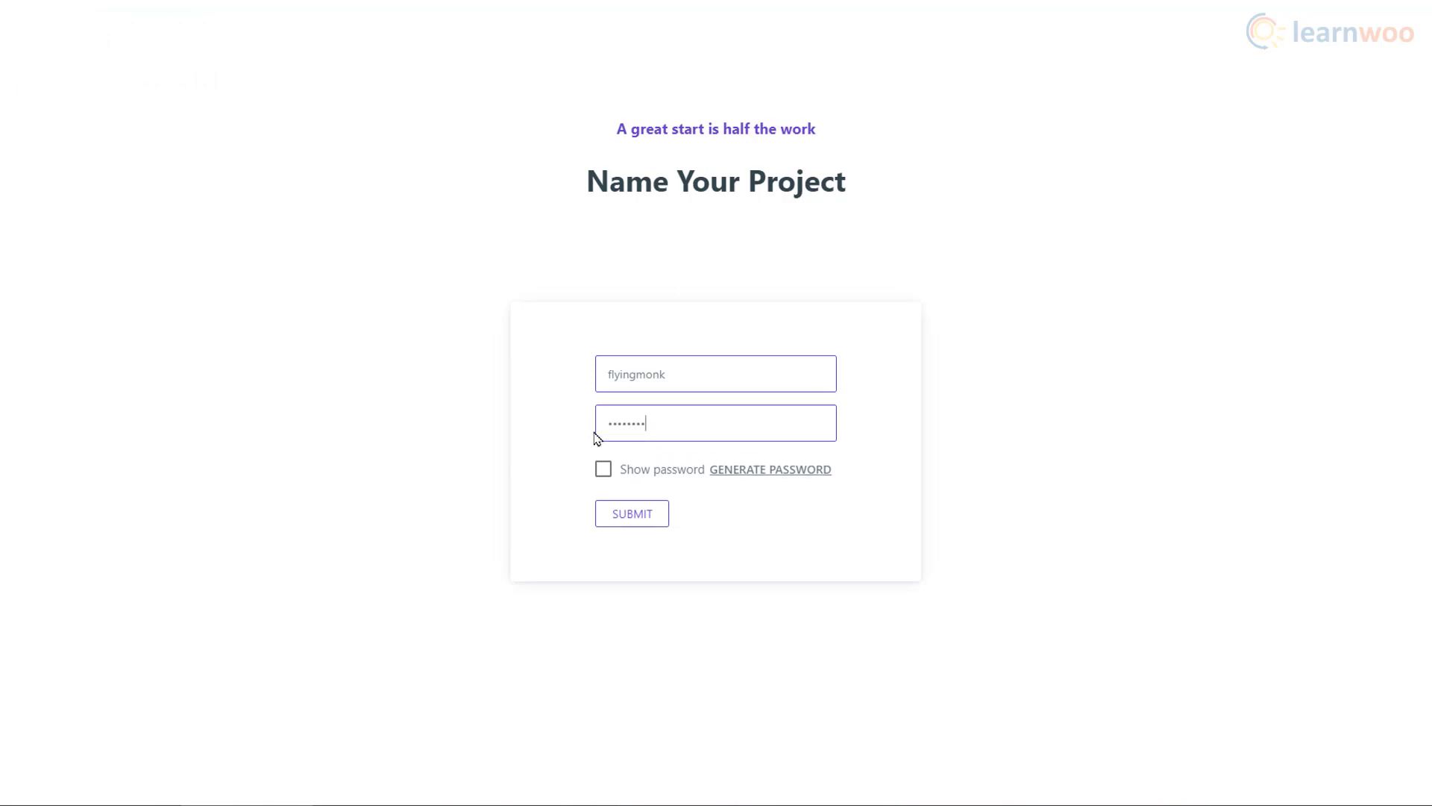
click(629, 522)
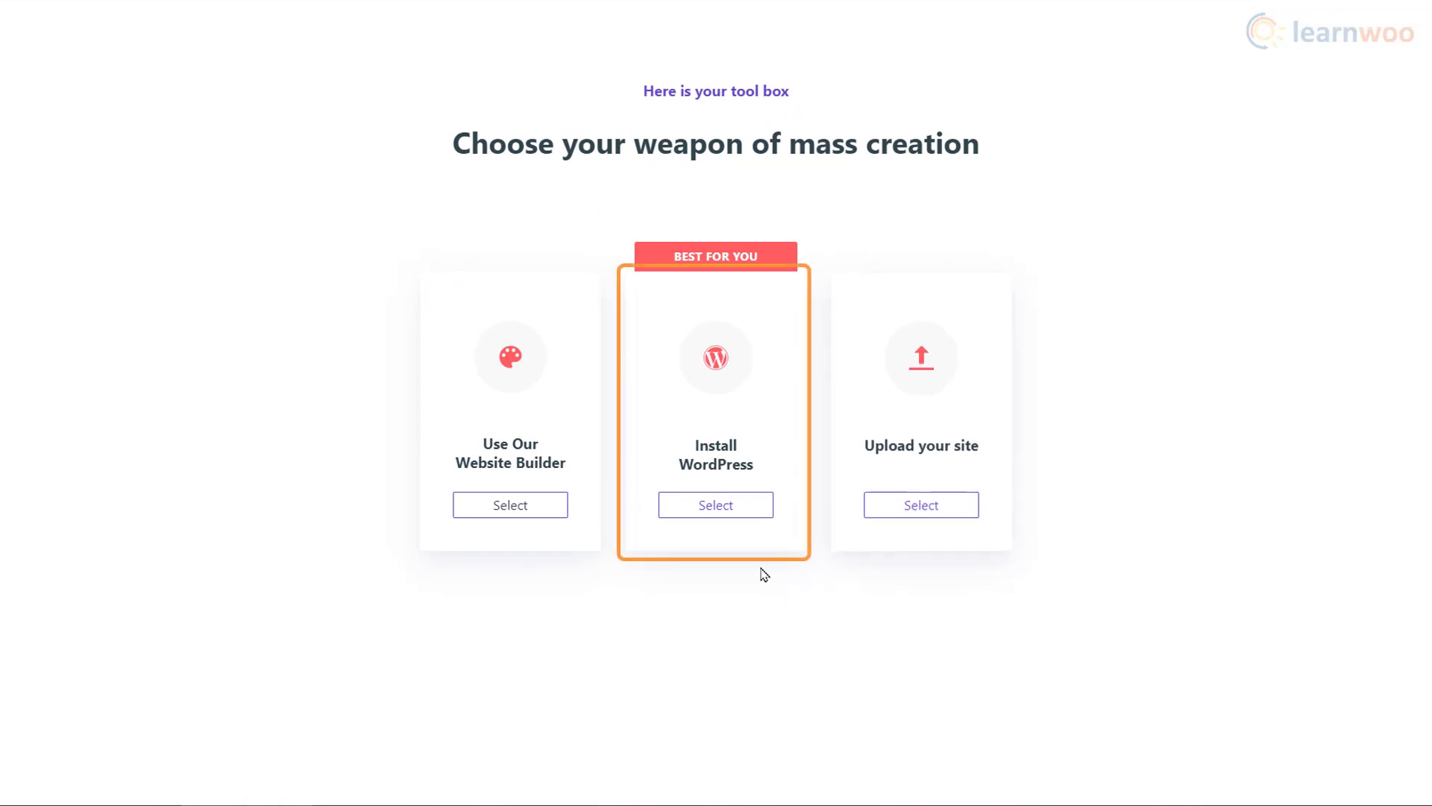
Step: Install WordPress with an admin username and password, keeping English as the language
click(718, 513)
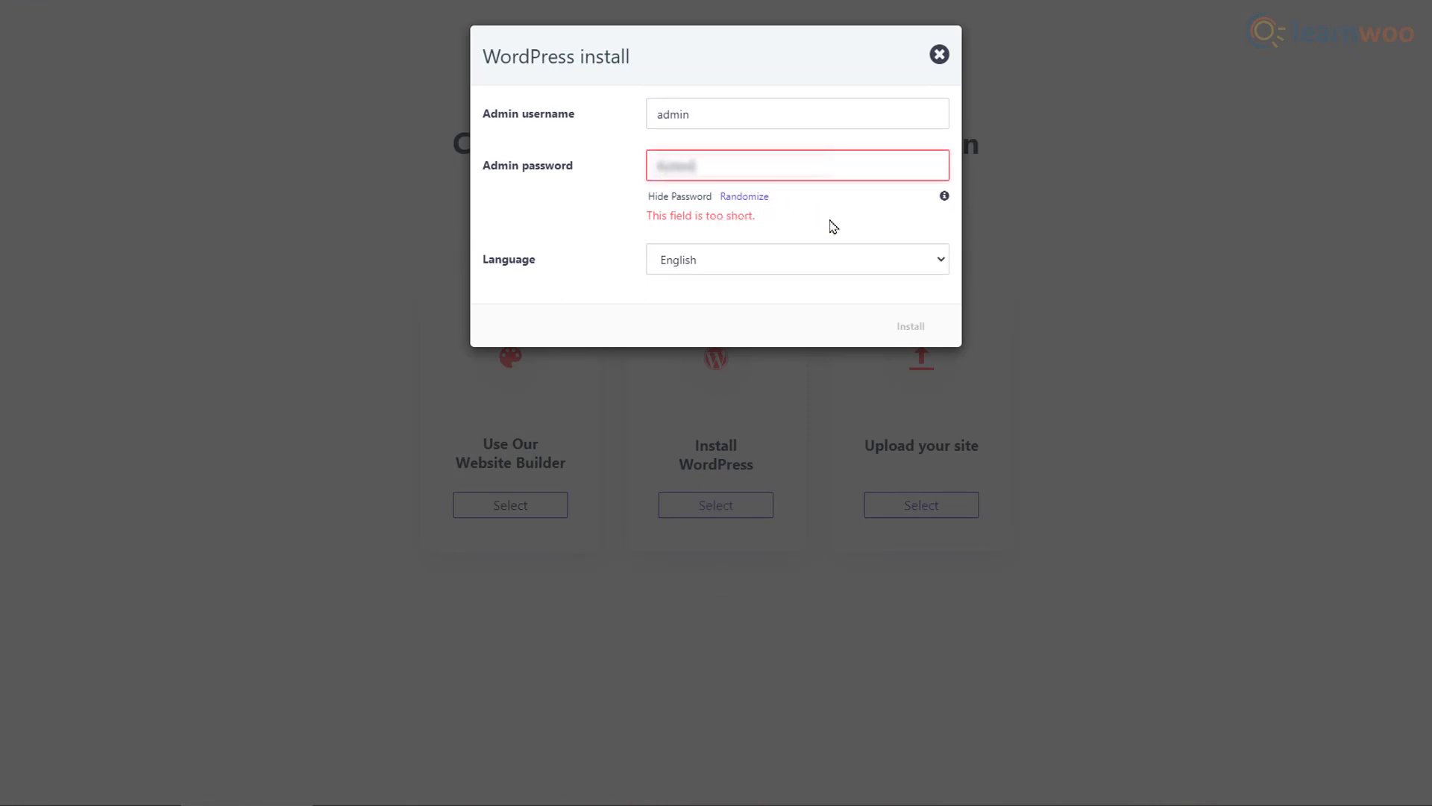
text(@1)
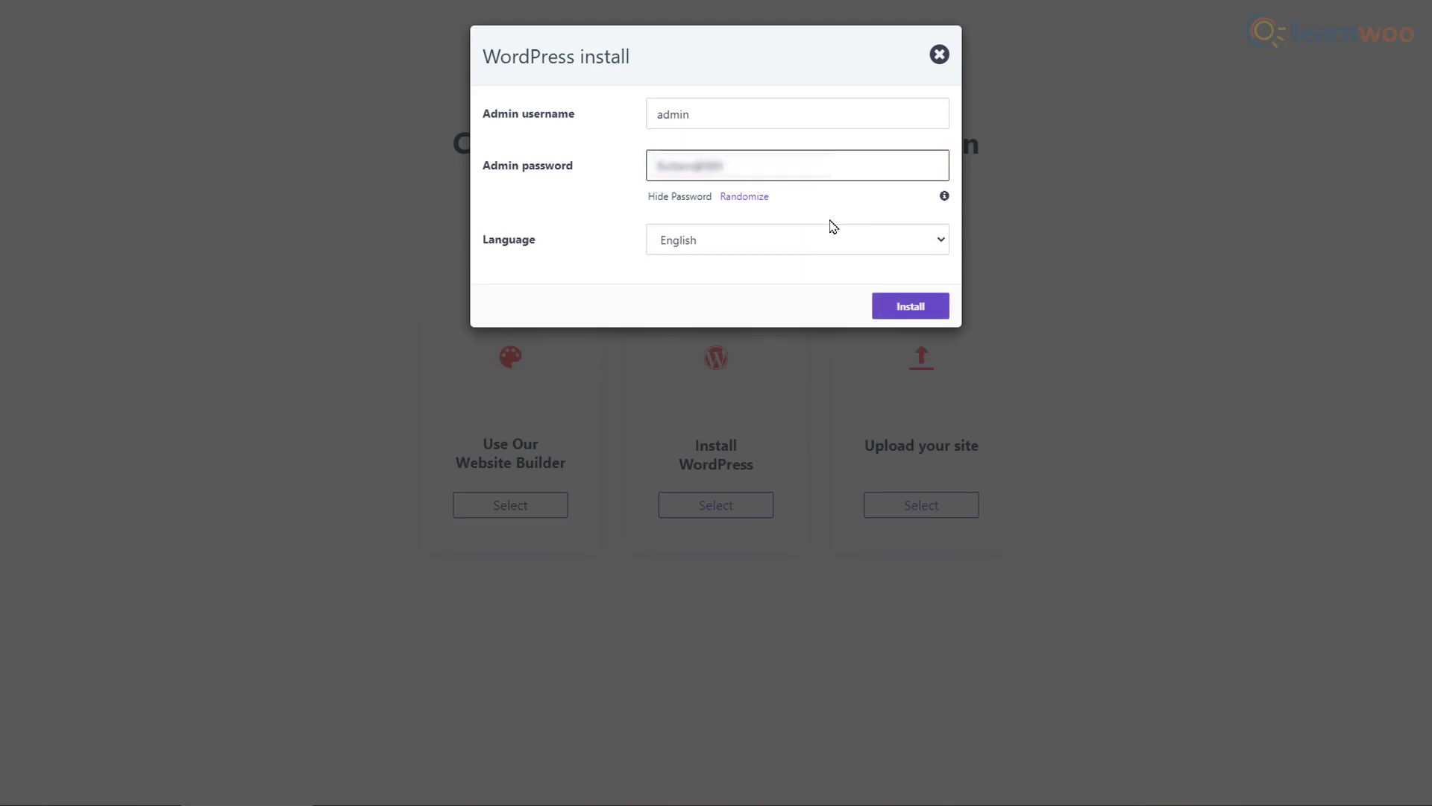
click(896, 305)
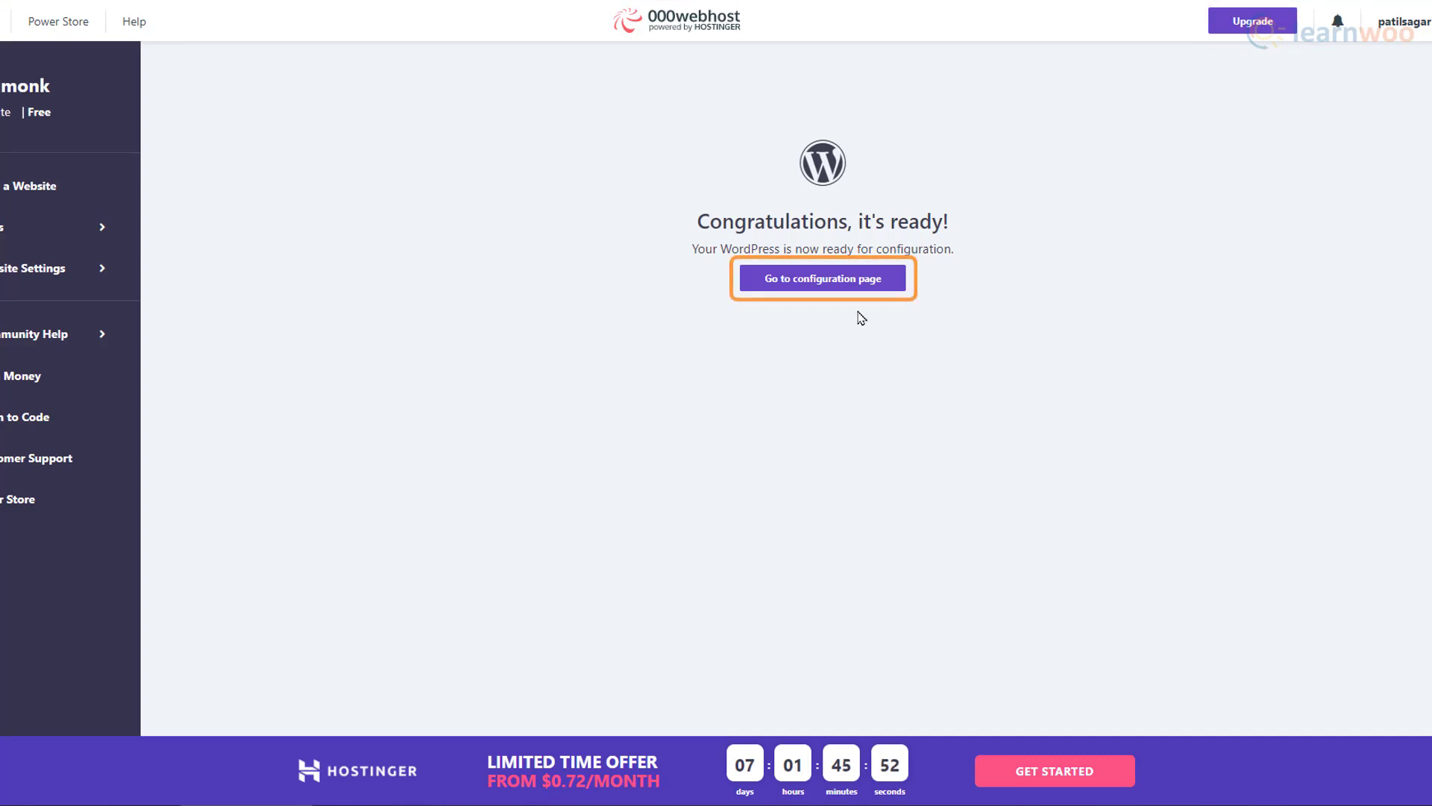
Step: Log in to the new WordPress site as admin and review the Blog page's Hello world! post
click(848, 289)
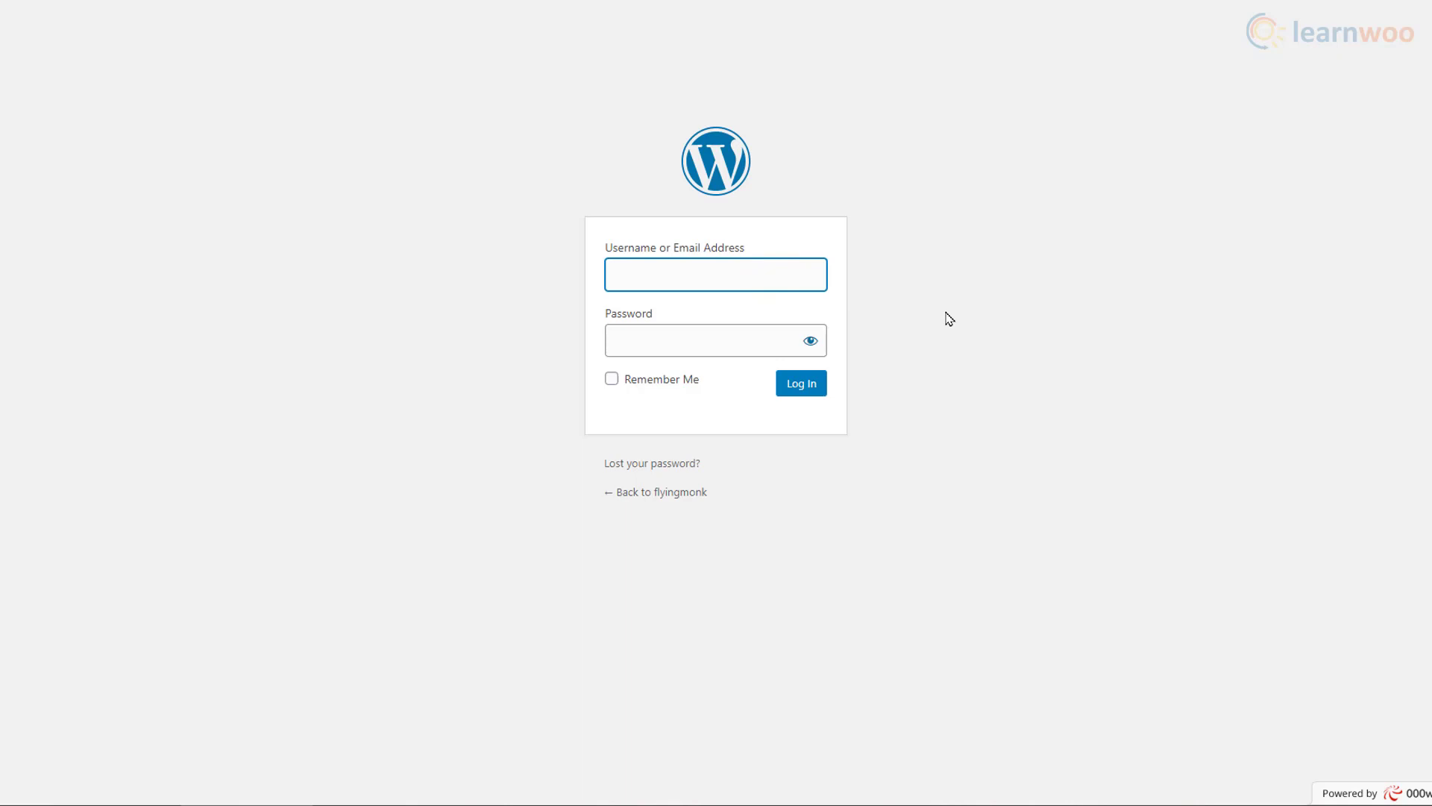
text(admin)
key(Tab)
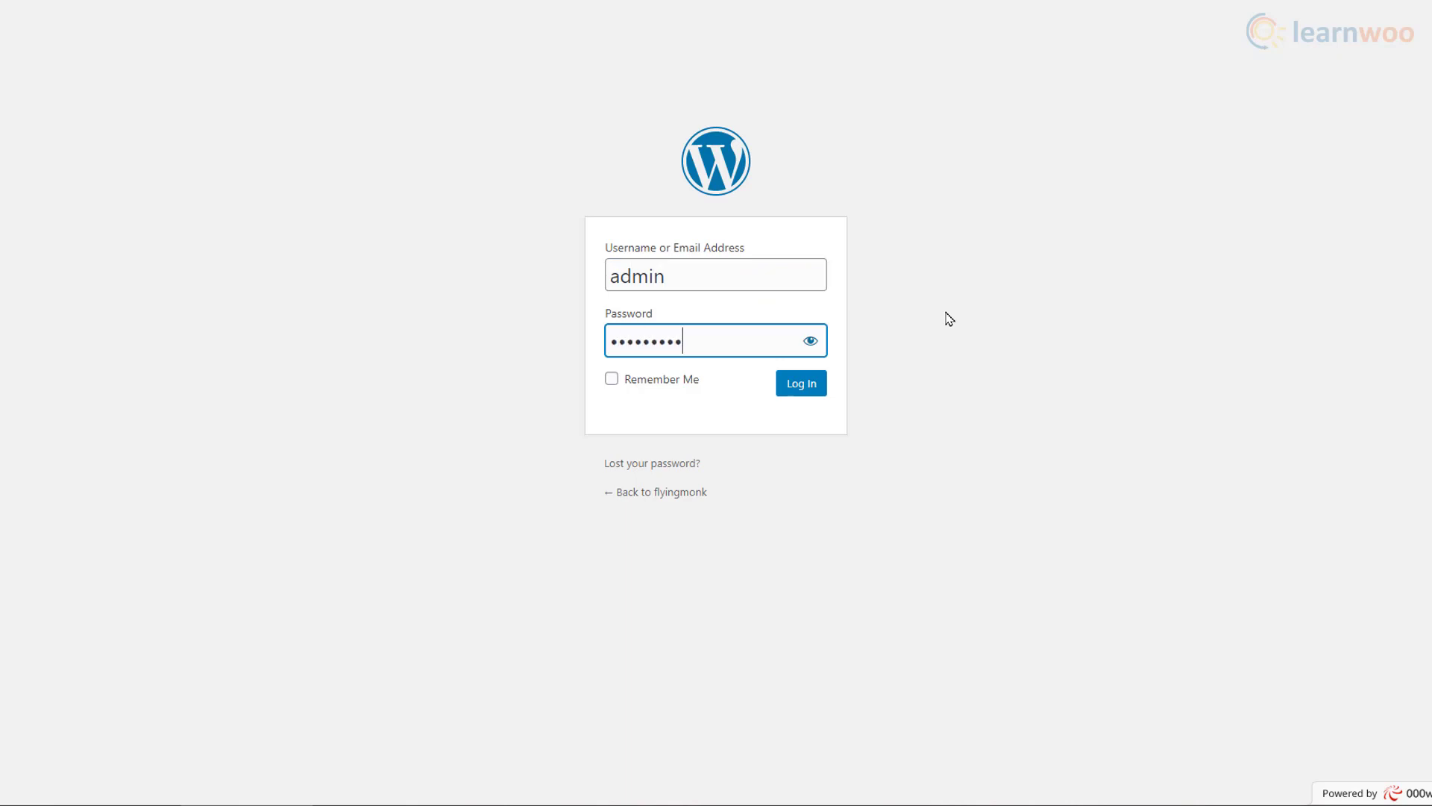
click(803, 384)
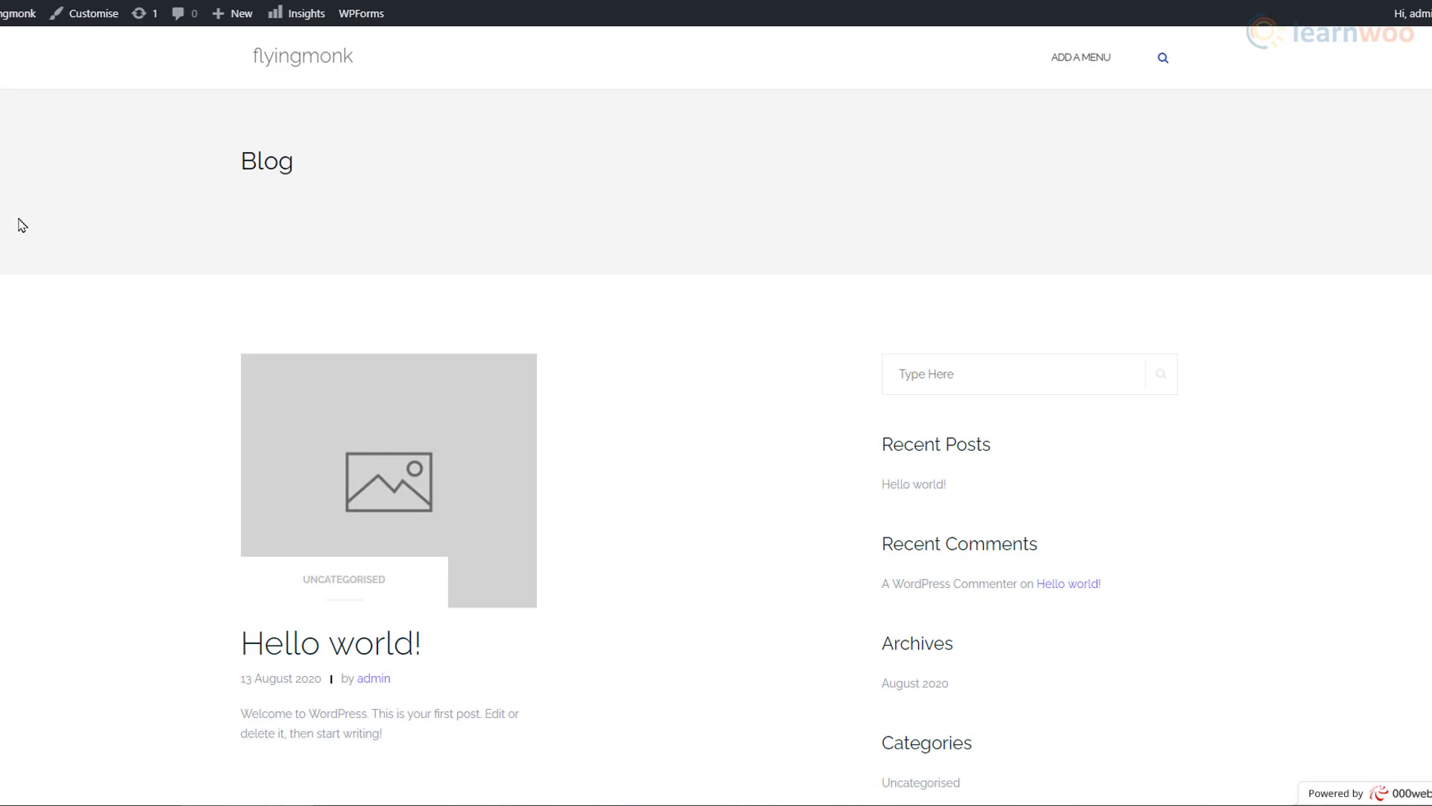
scroll(22, 227, down, 5)
scroll(23, 226, down, 2)
scroll(23, 228, up, 6)
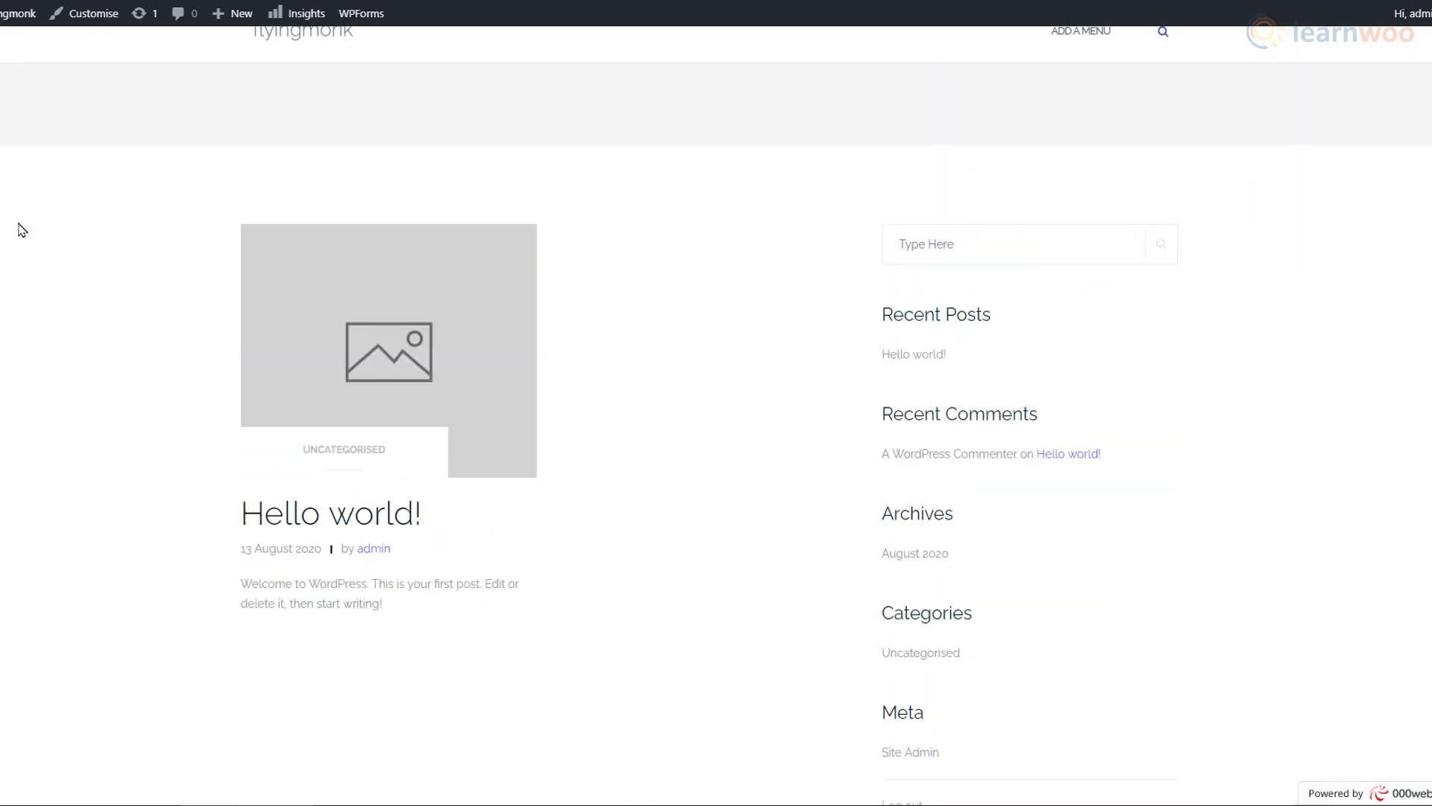
scroll(22, 230, up, 2)
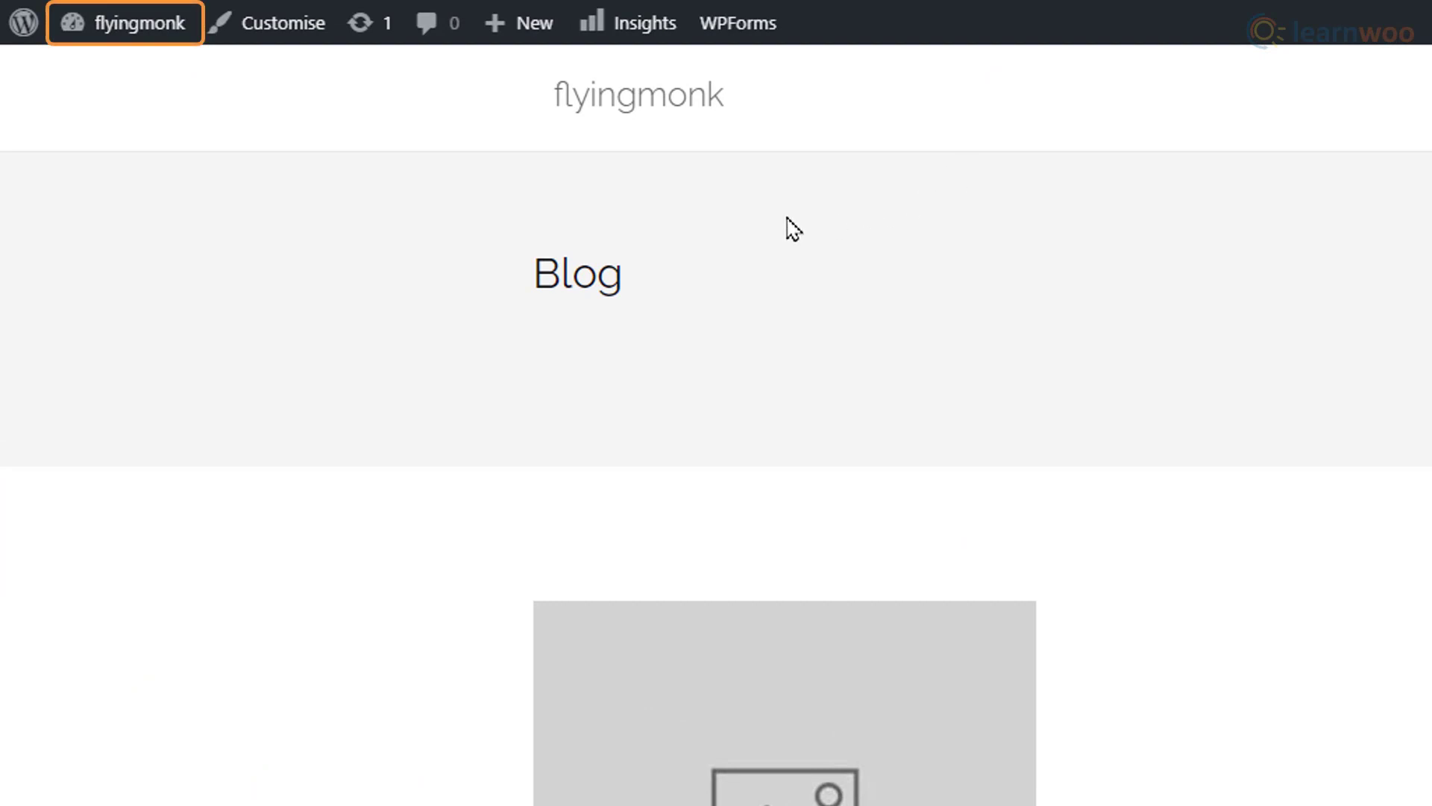
Step: Reach the flyingmonk admin Dashboard from the site-name menu and look over its panels
mouse_move(177, 38)
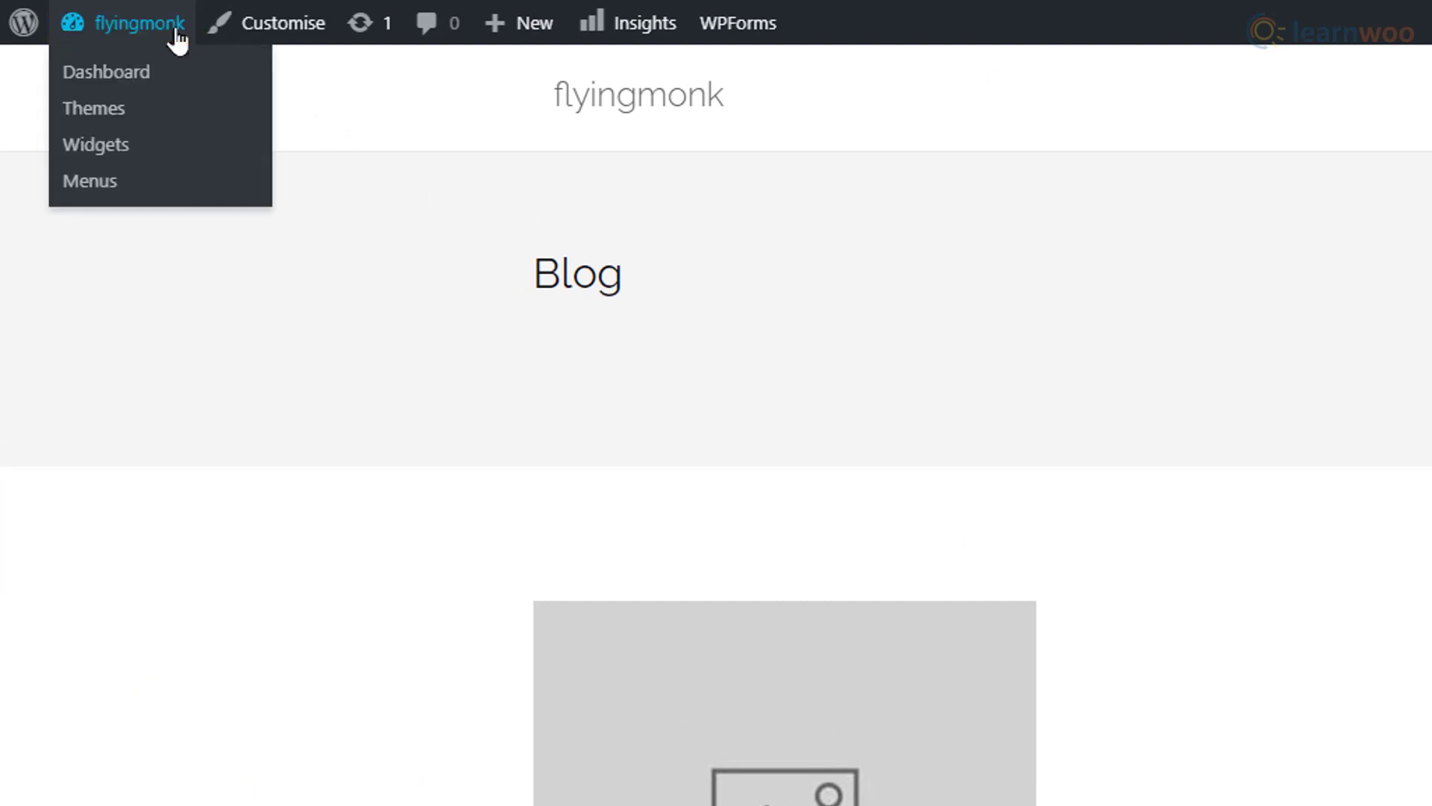
click(195, 76)
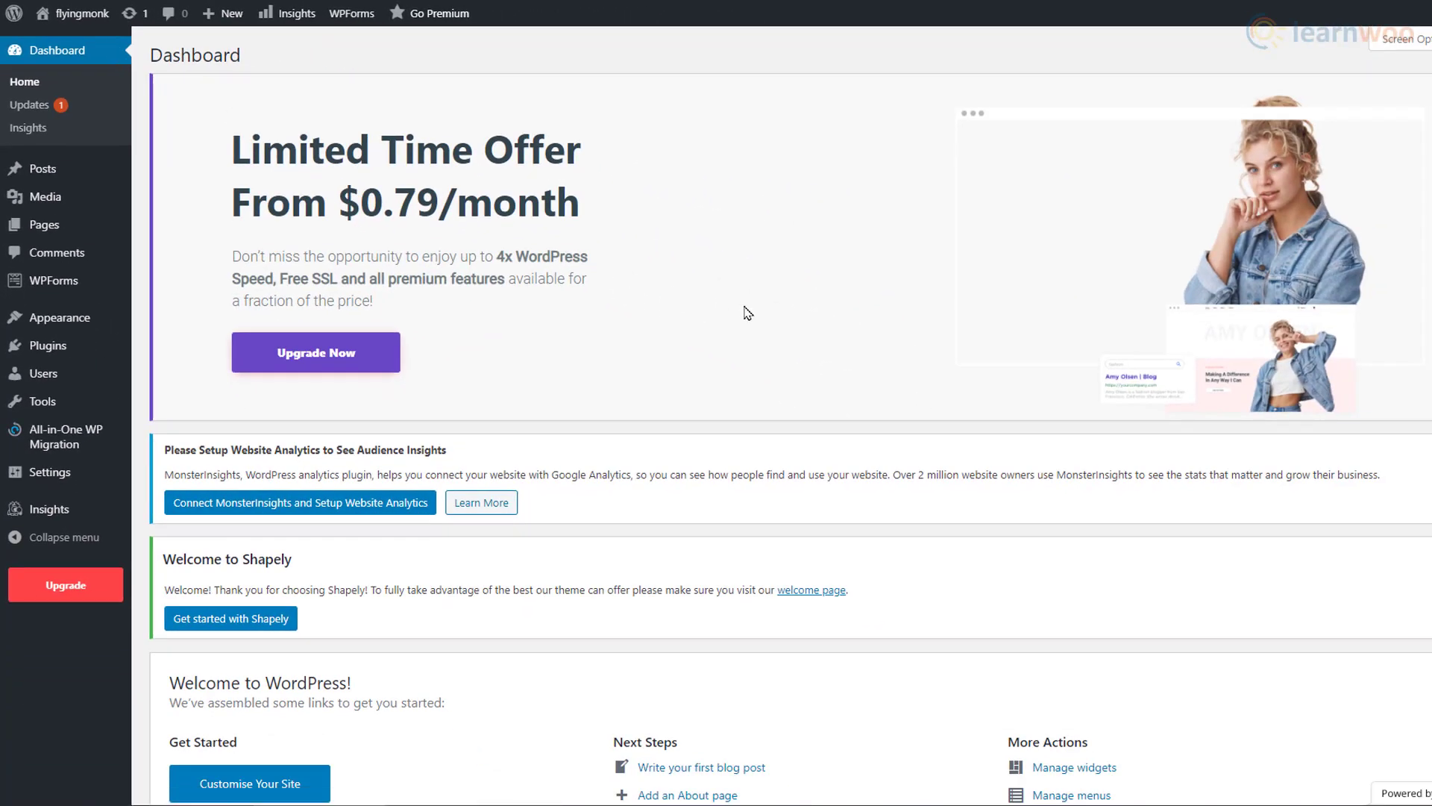
scroll(748, 312, down, 8)
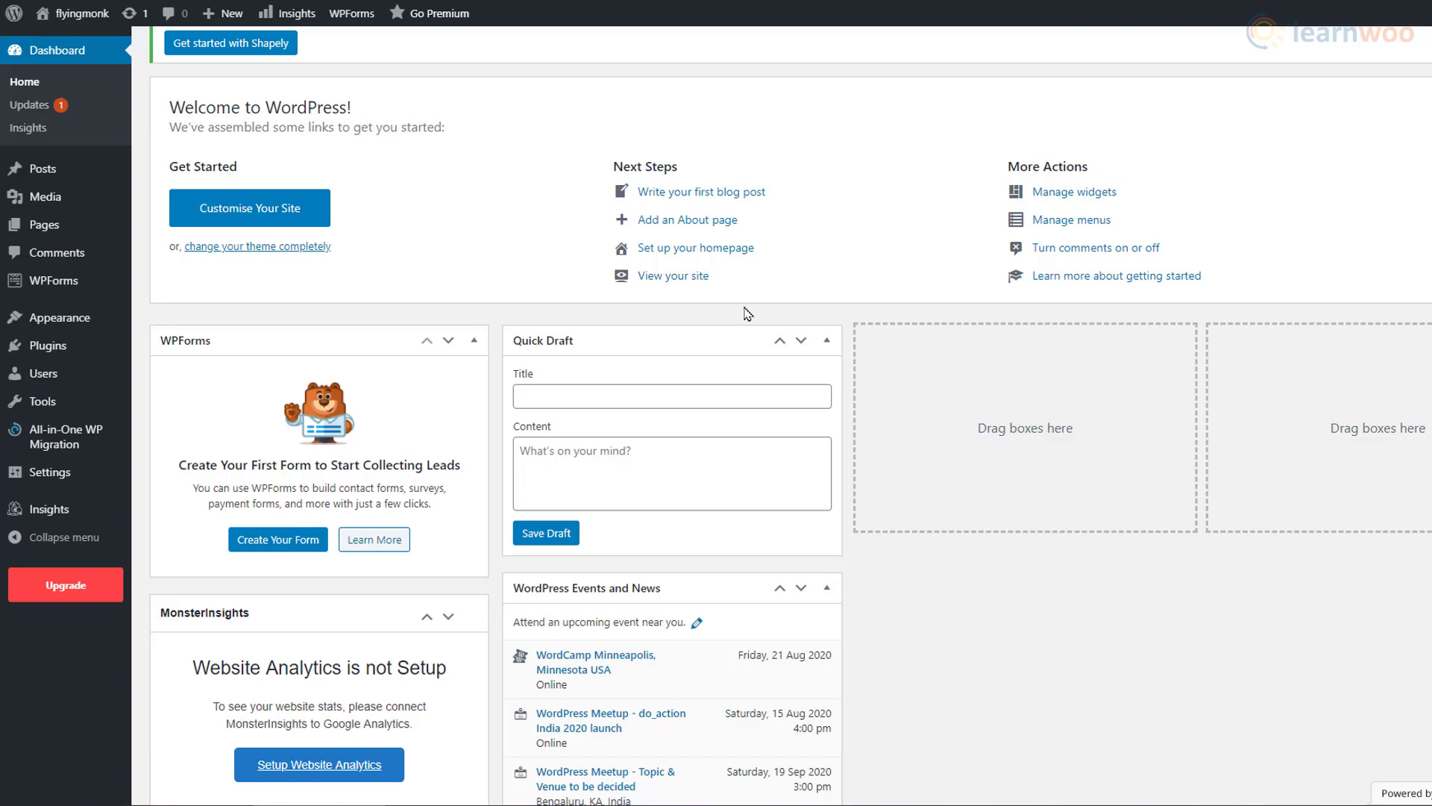
scroll(747, 312, down, 9)
scroll(748, 312, up, 8)
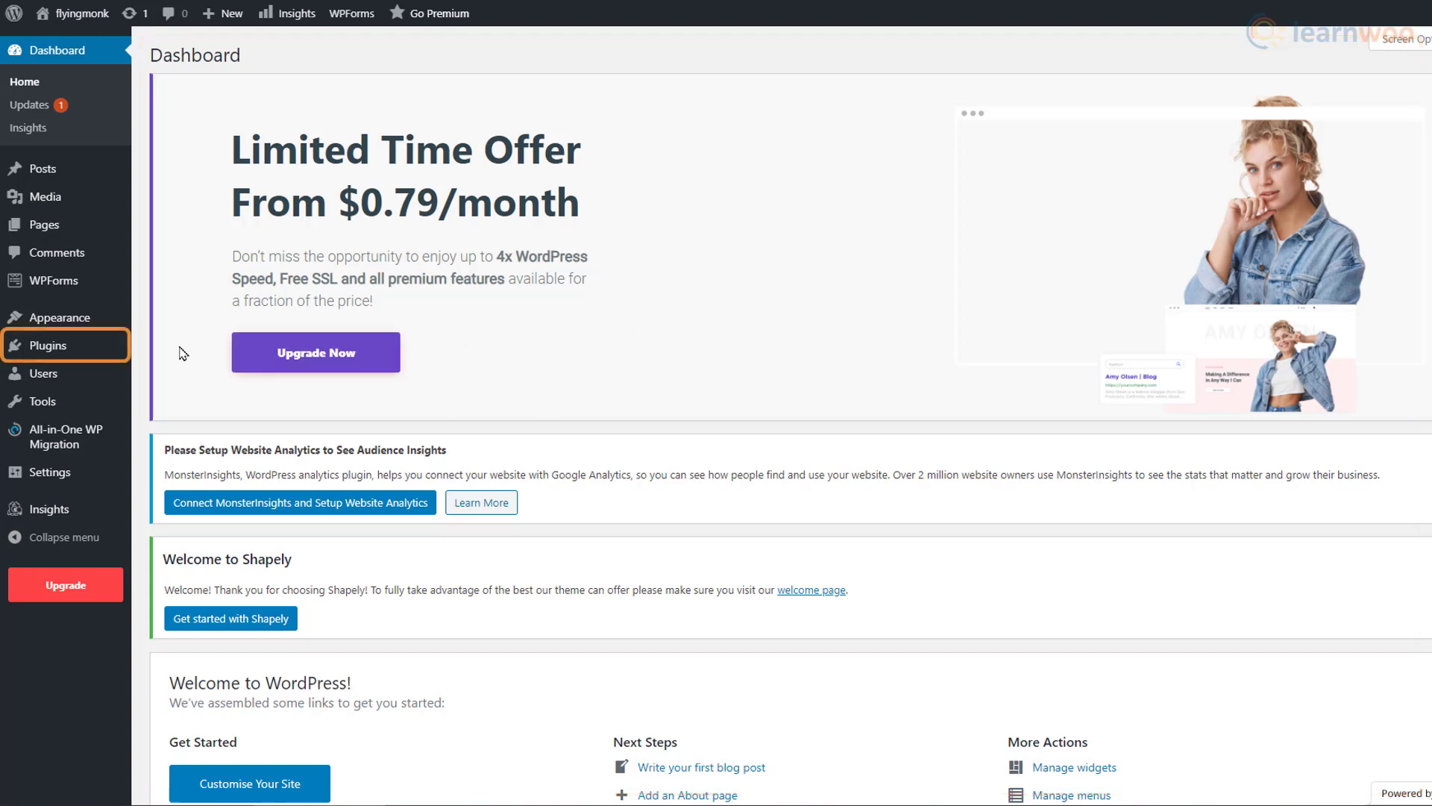
Step: Deactivate all six installed plugins with the Deactivate bulk action
click(109, 351)
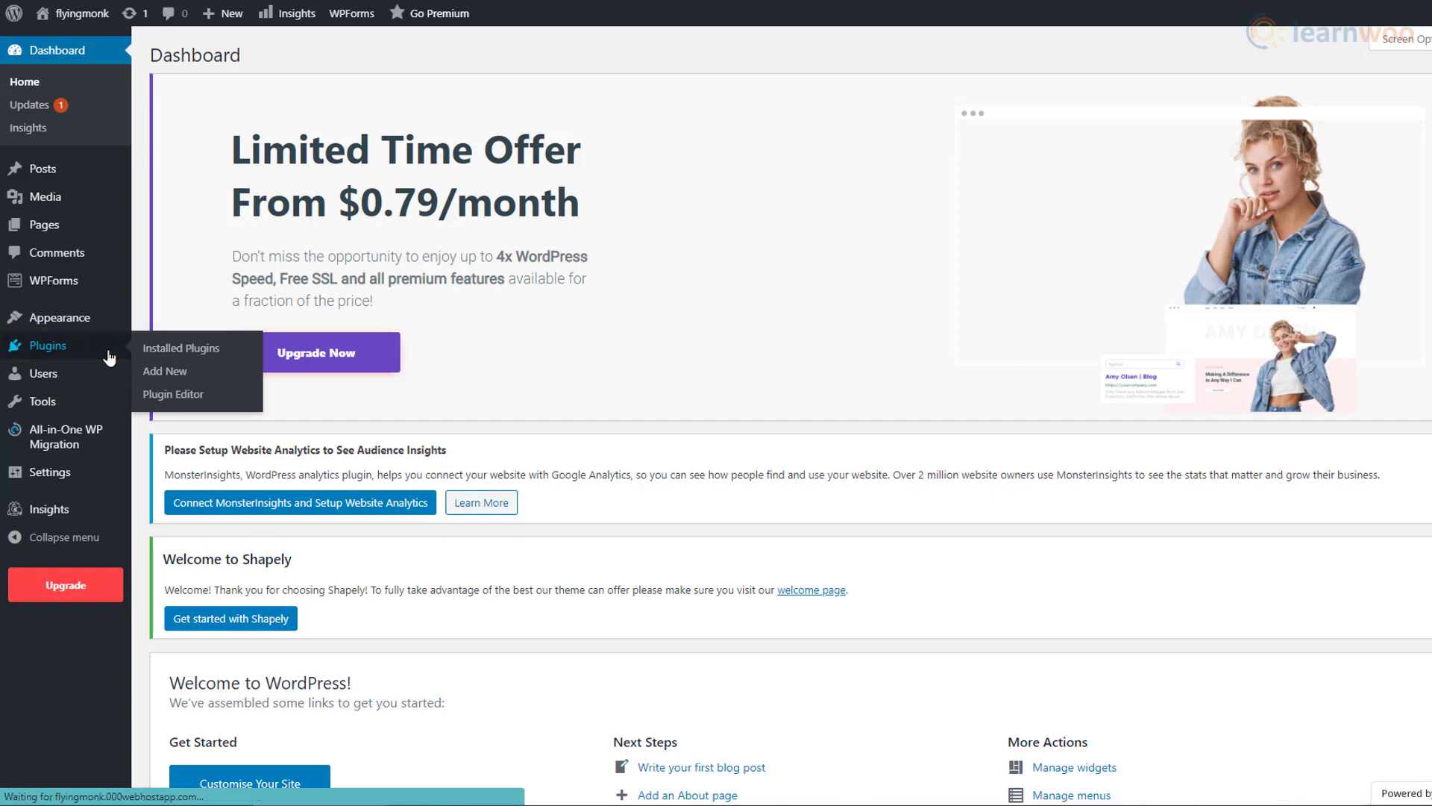
scroll(618, 358, down, 6)
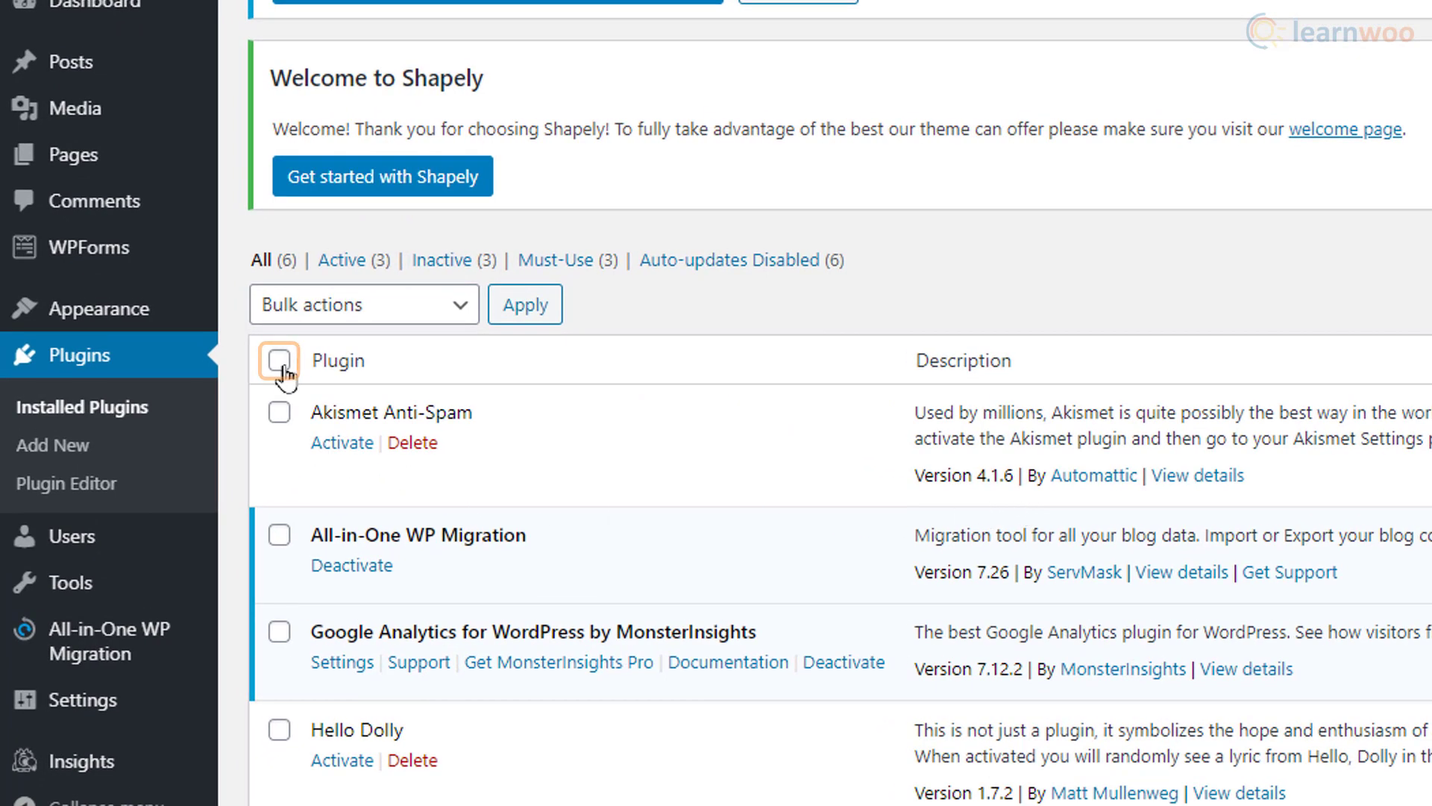
click(282, 364)
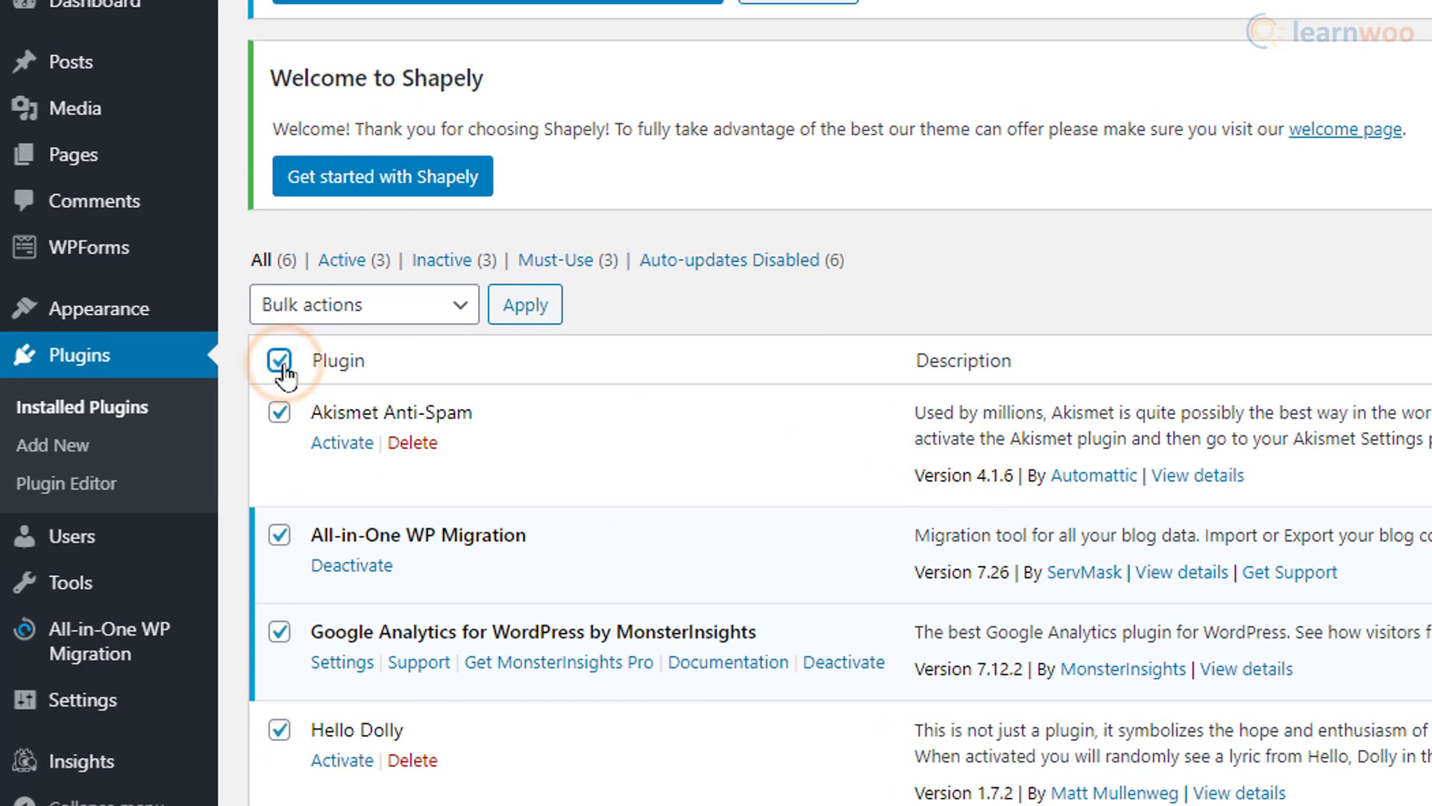
click(461, 321)
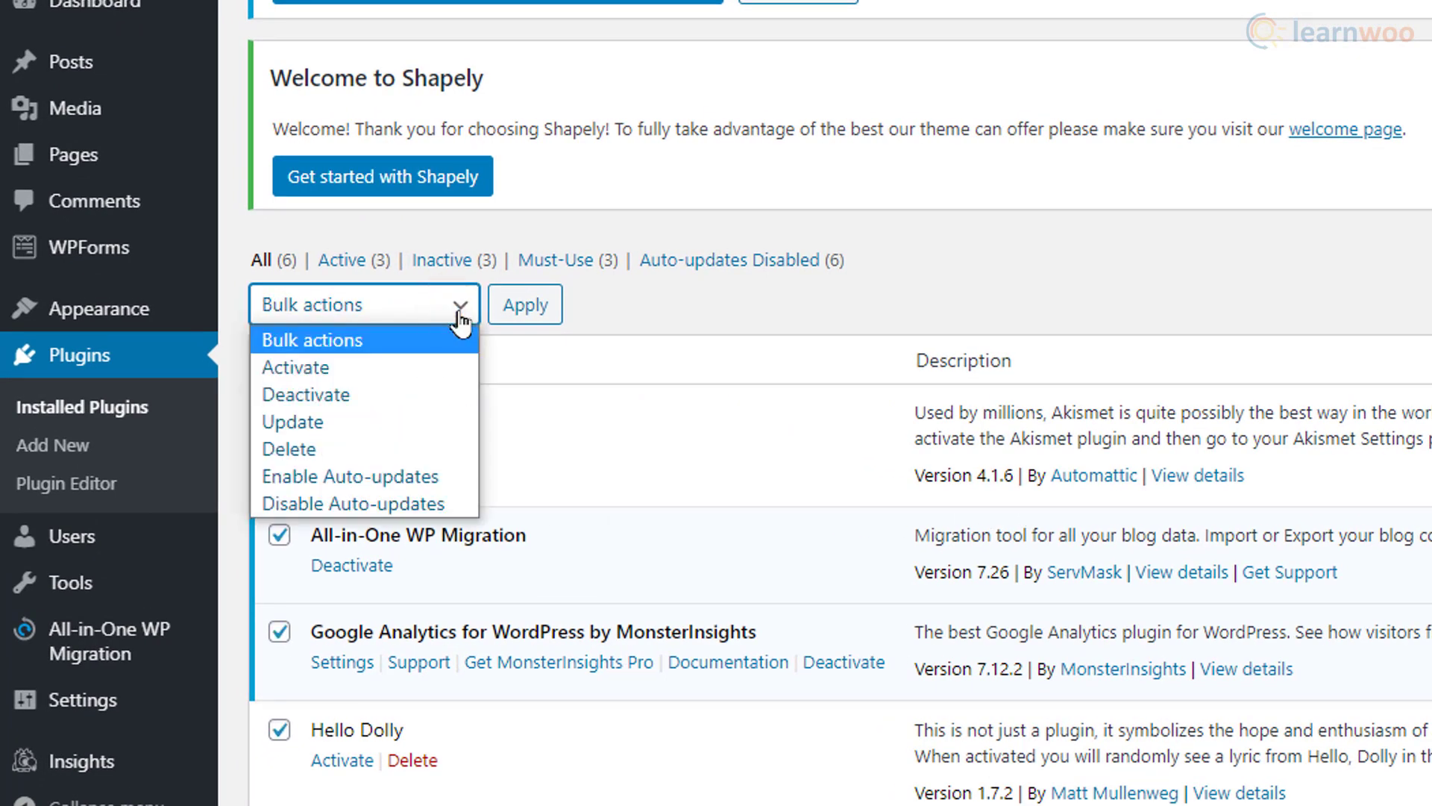
click(440, 396)
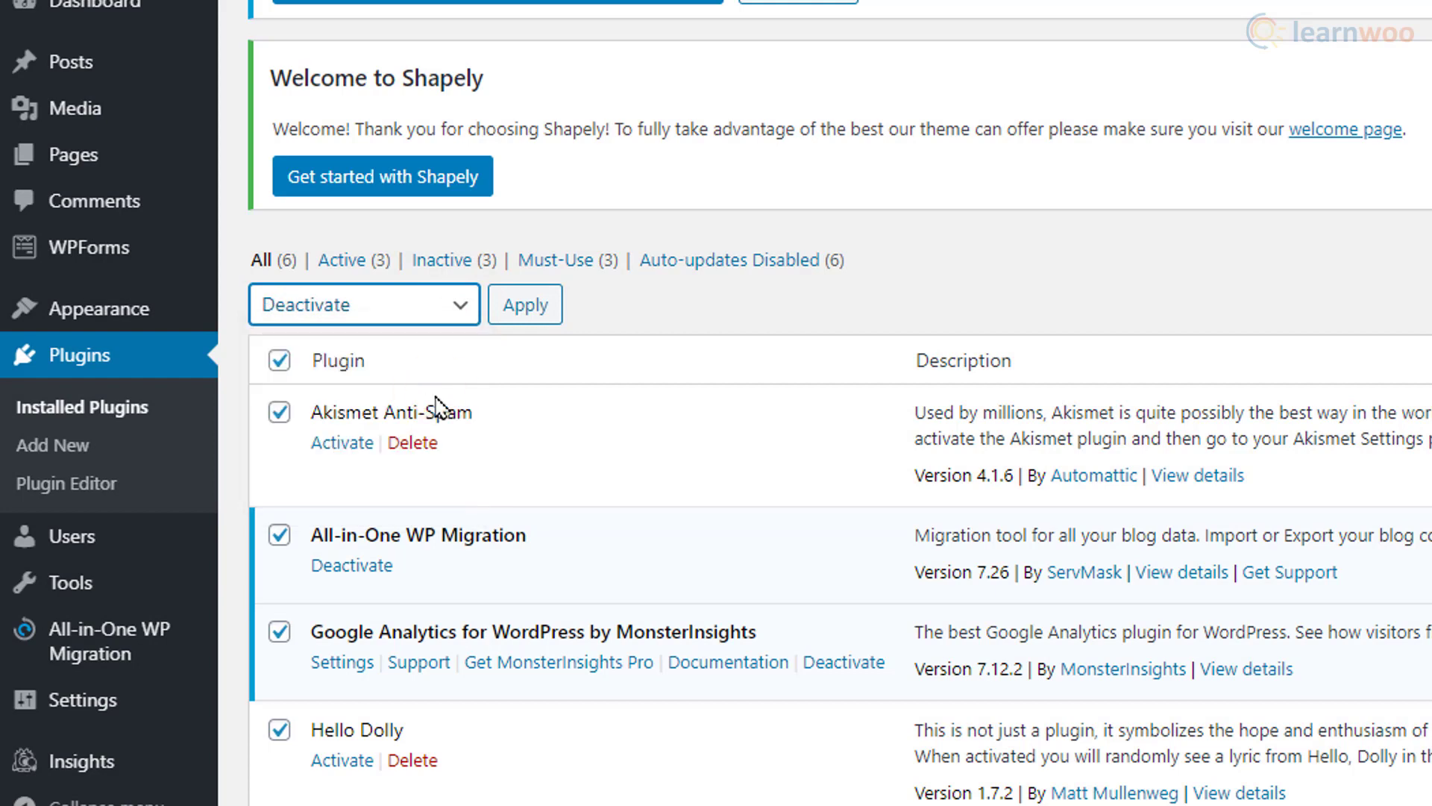
click(508, 313)
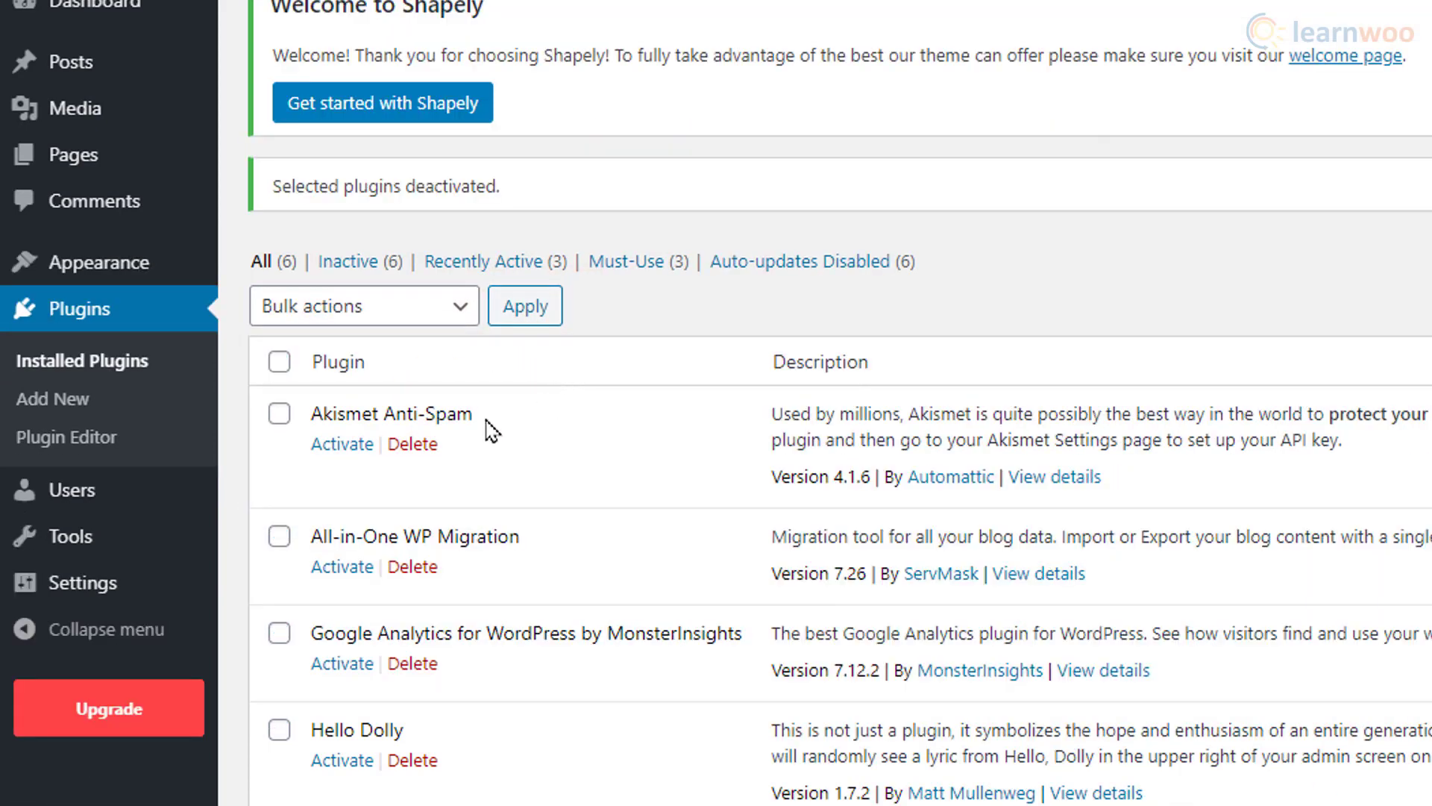
Step: Delete all six deactivated plugins with the Delete bulk action
click(280, 363)
click(460, 310)
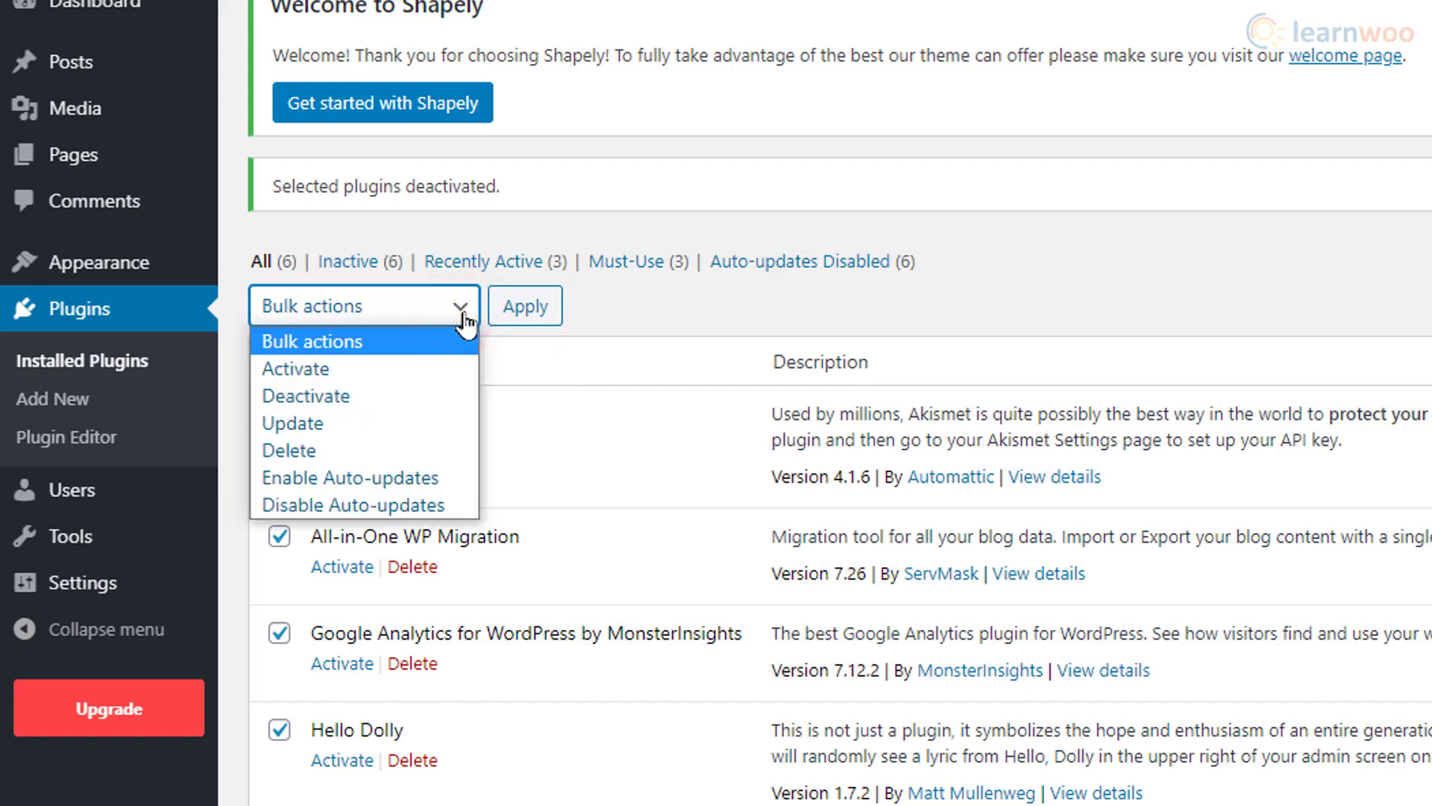
click(424, 451)
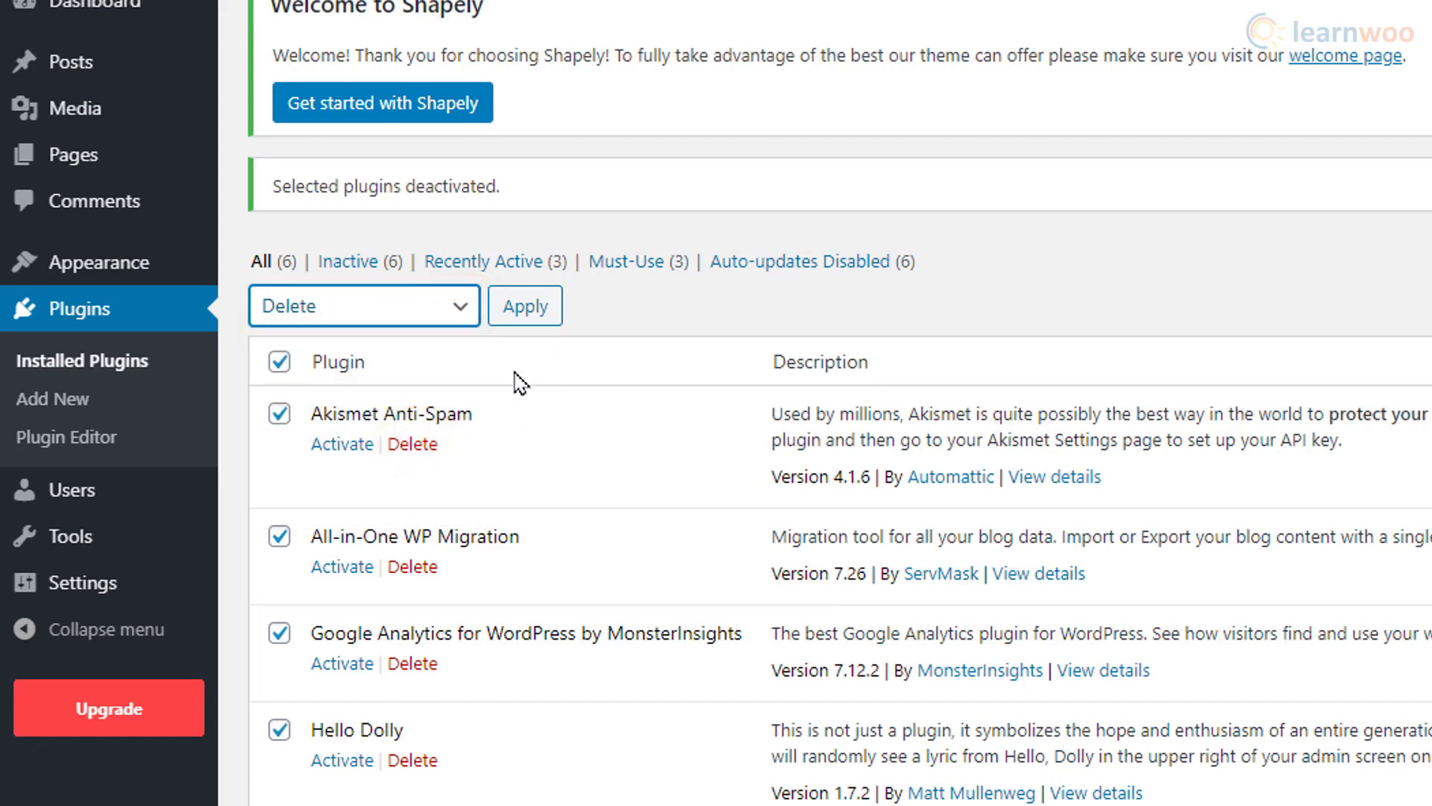
click(514, 327)
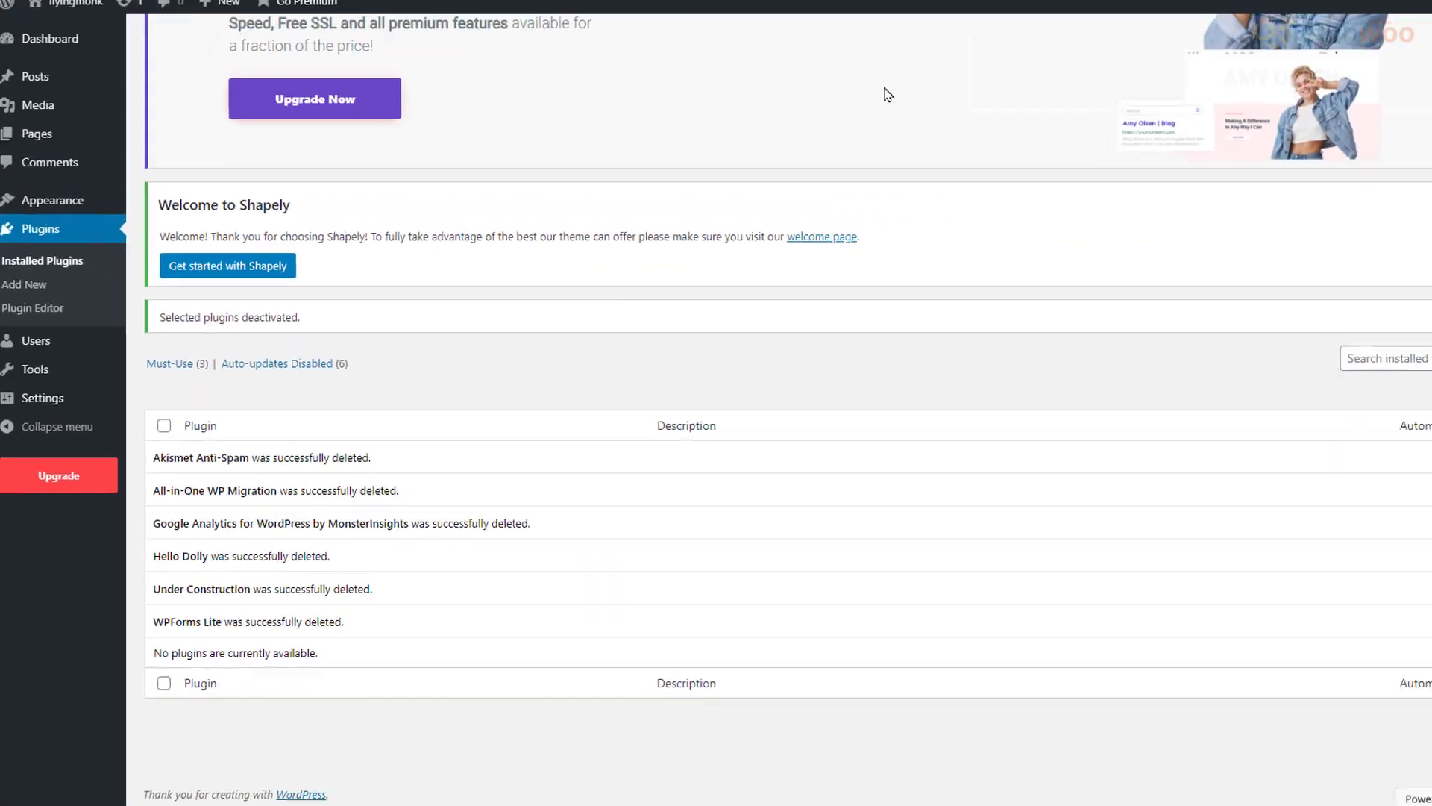
Step: Reload the Plugins page and dismiss the limited time offer and Shapely welcome notices
key(F5)
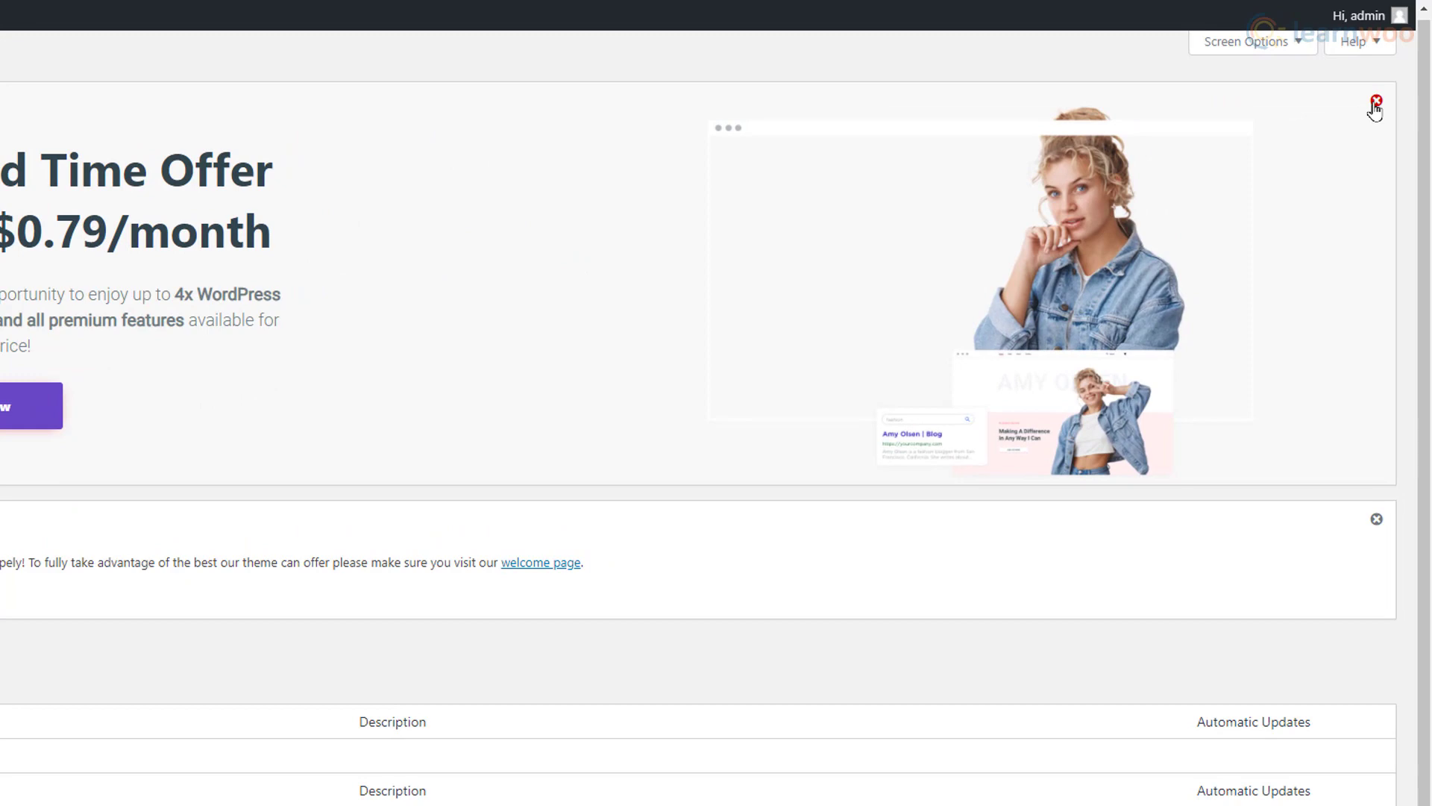
click(1375, 105)
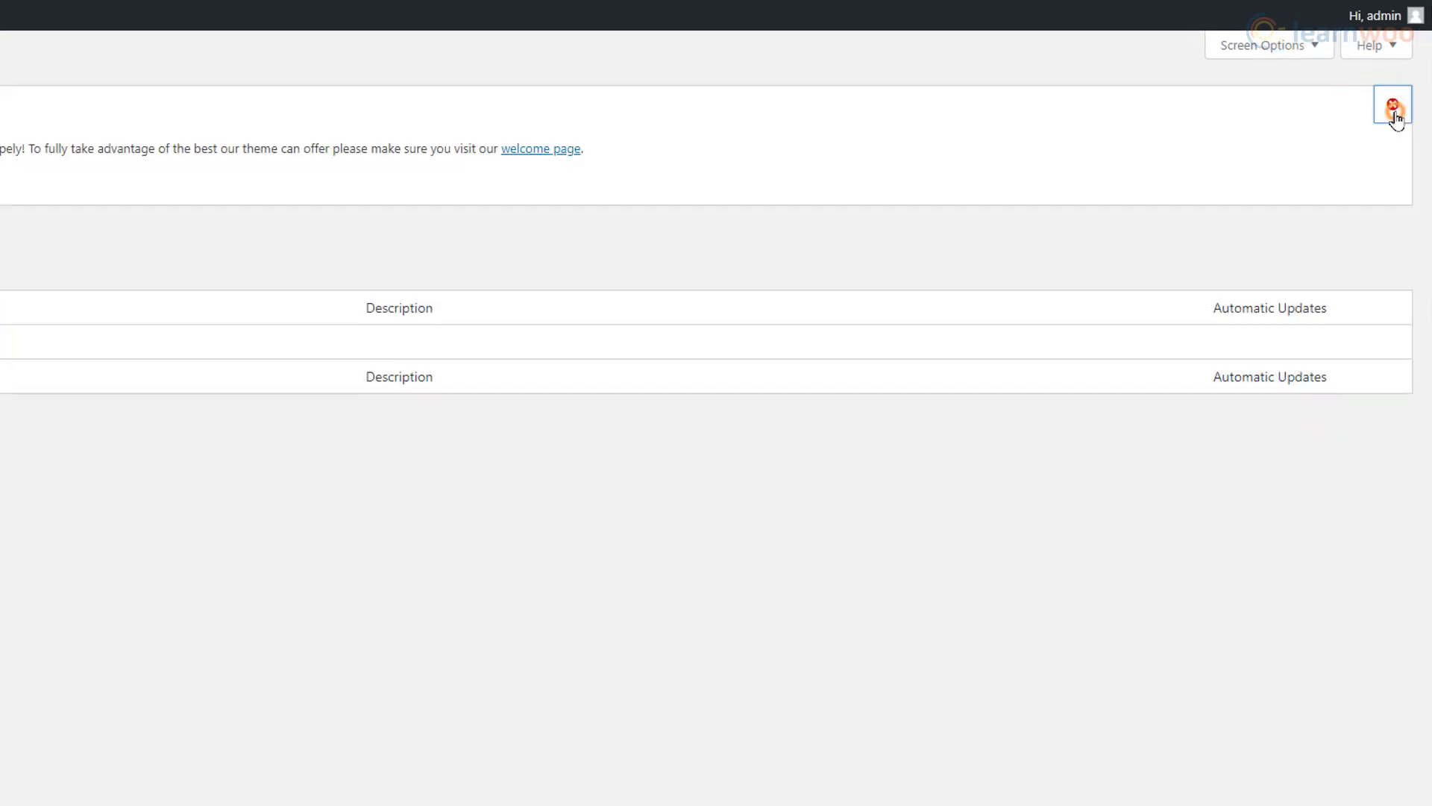
click(1393, 107)
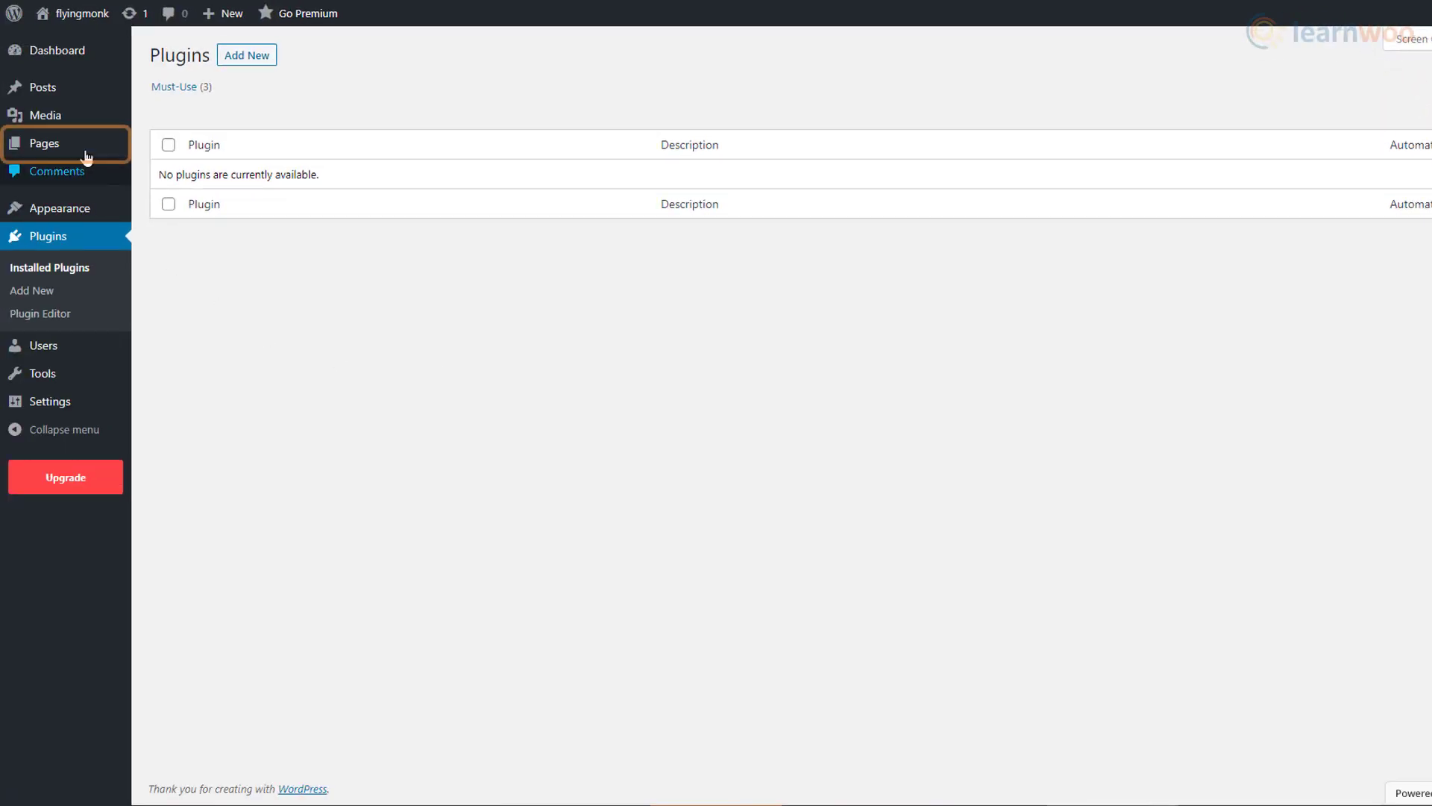
Step: Start a new page titled Test Page
mouse_move(87, 153)
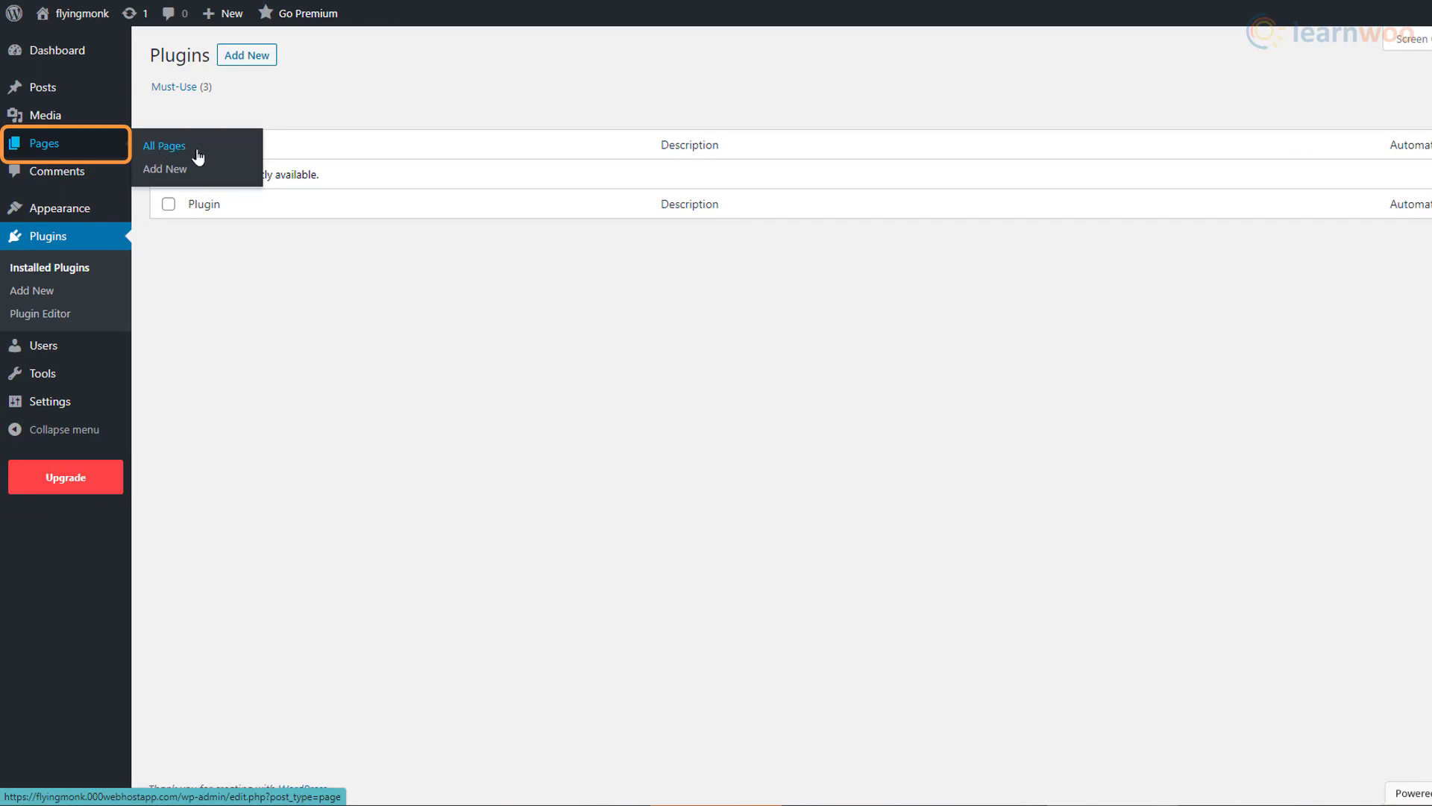
click(218, 179)
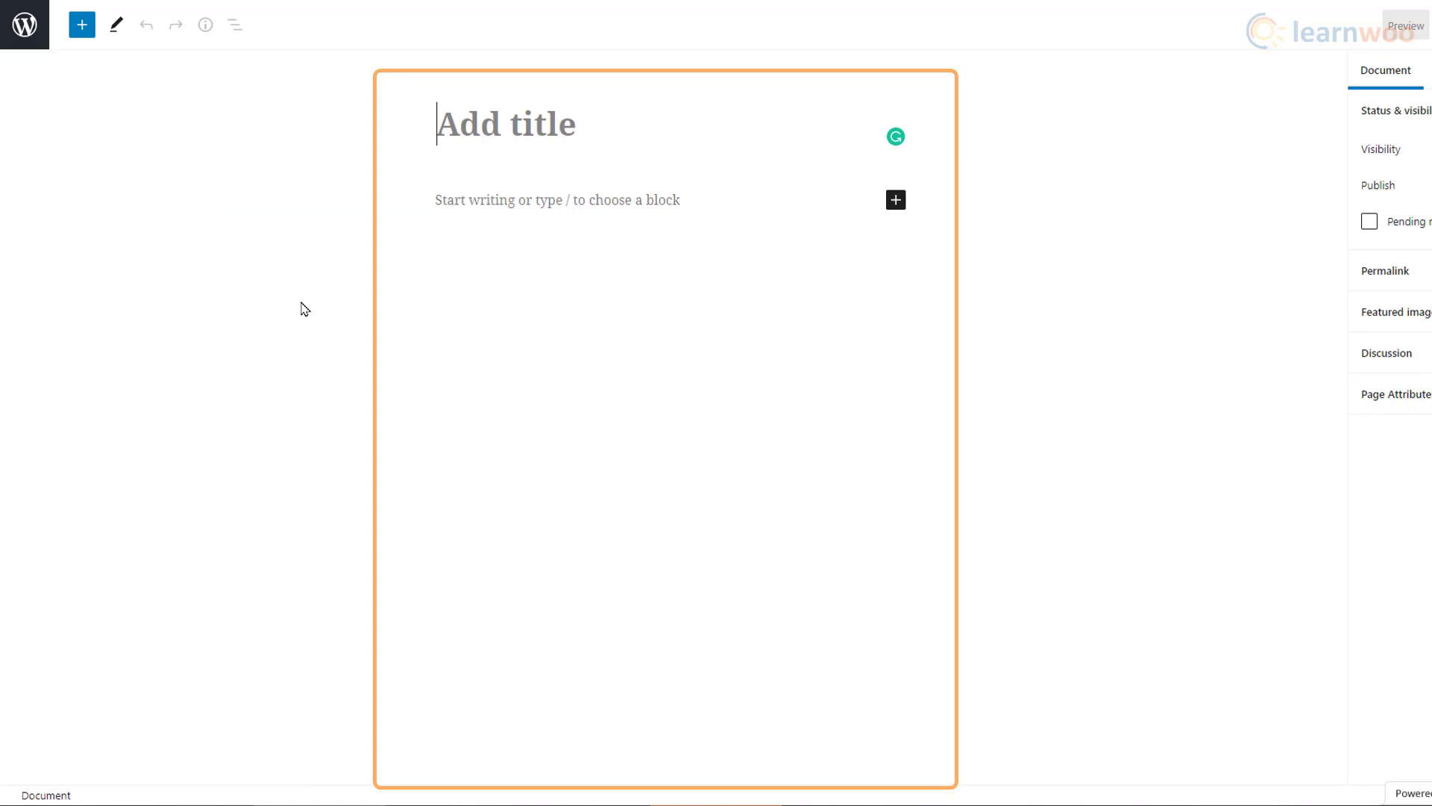
text(Test Page)
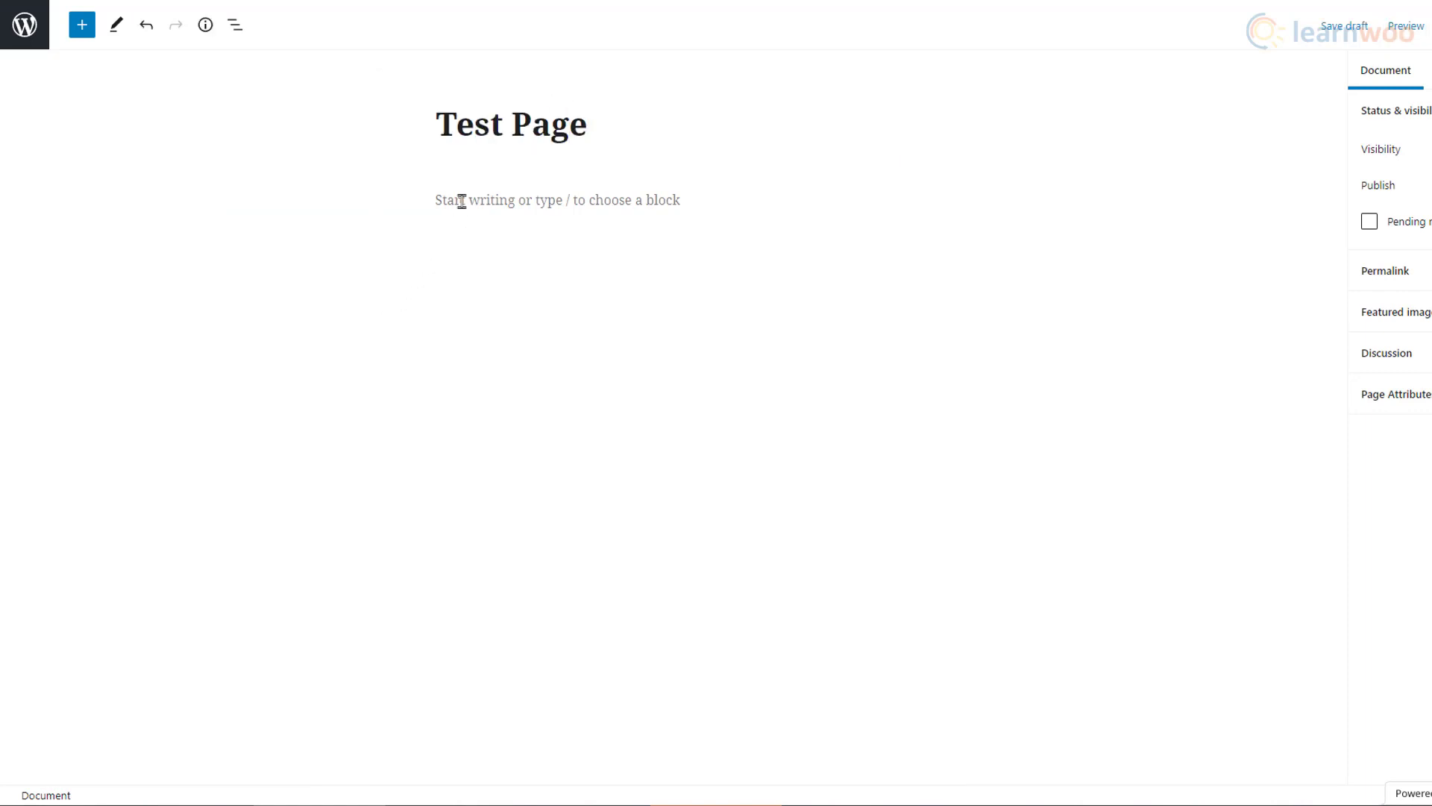
Step: Add paragraphs 'This is a test page for the Flying Monk website.' and 'This is a fresh paragraph.'
click(462, 200)
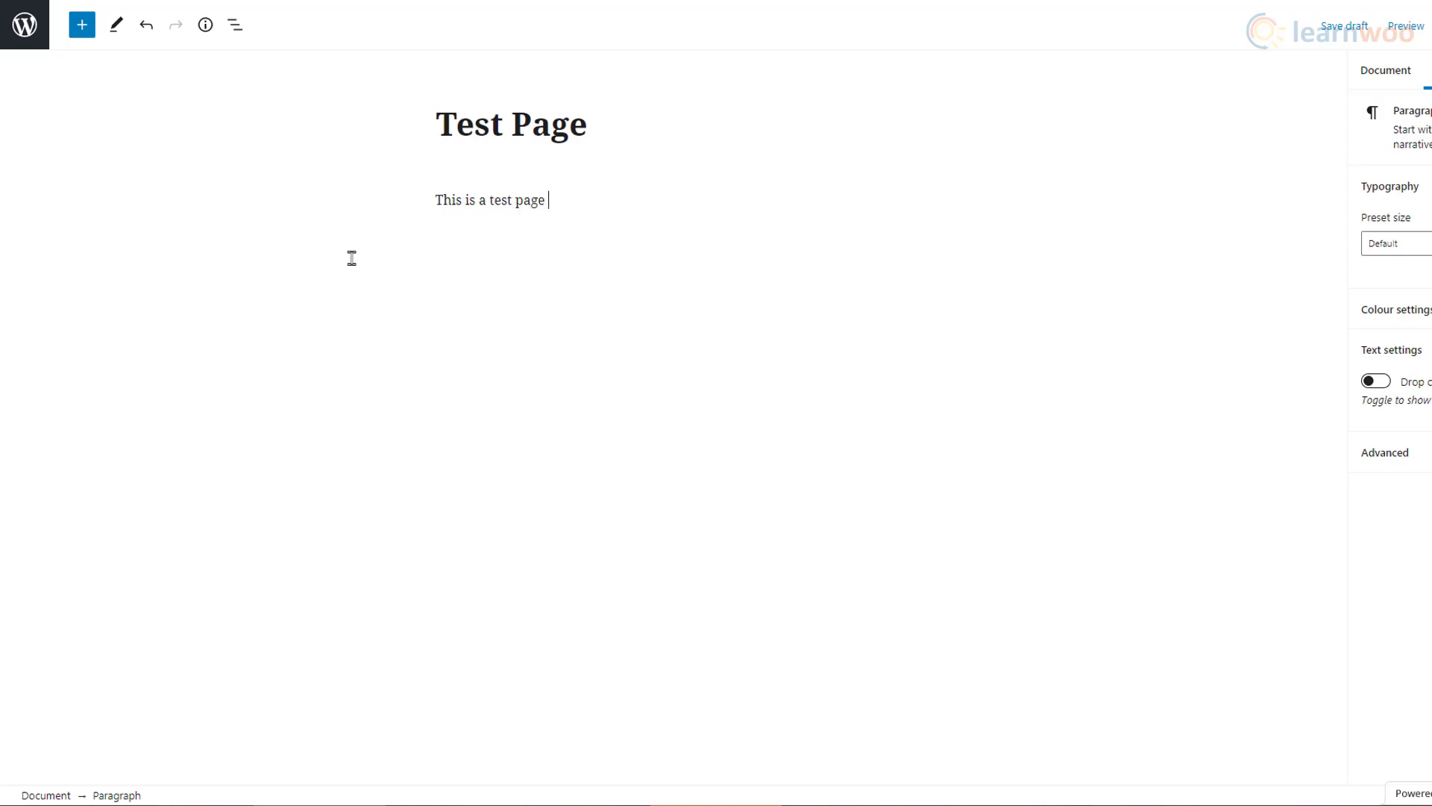
text(This is a test page for the Flying Monk website.)
key(Return)
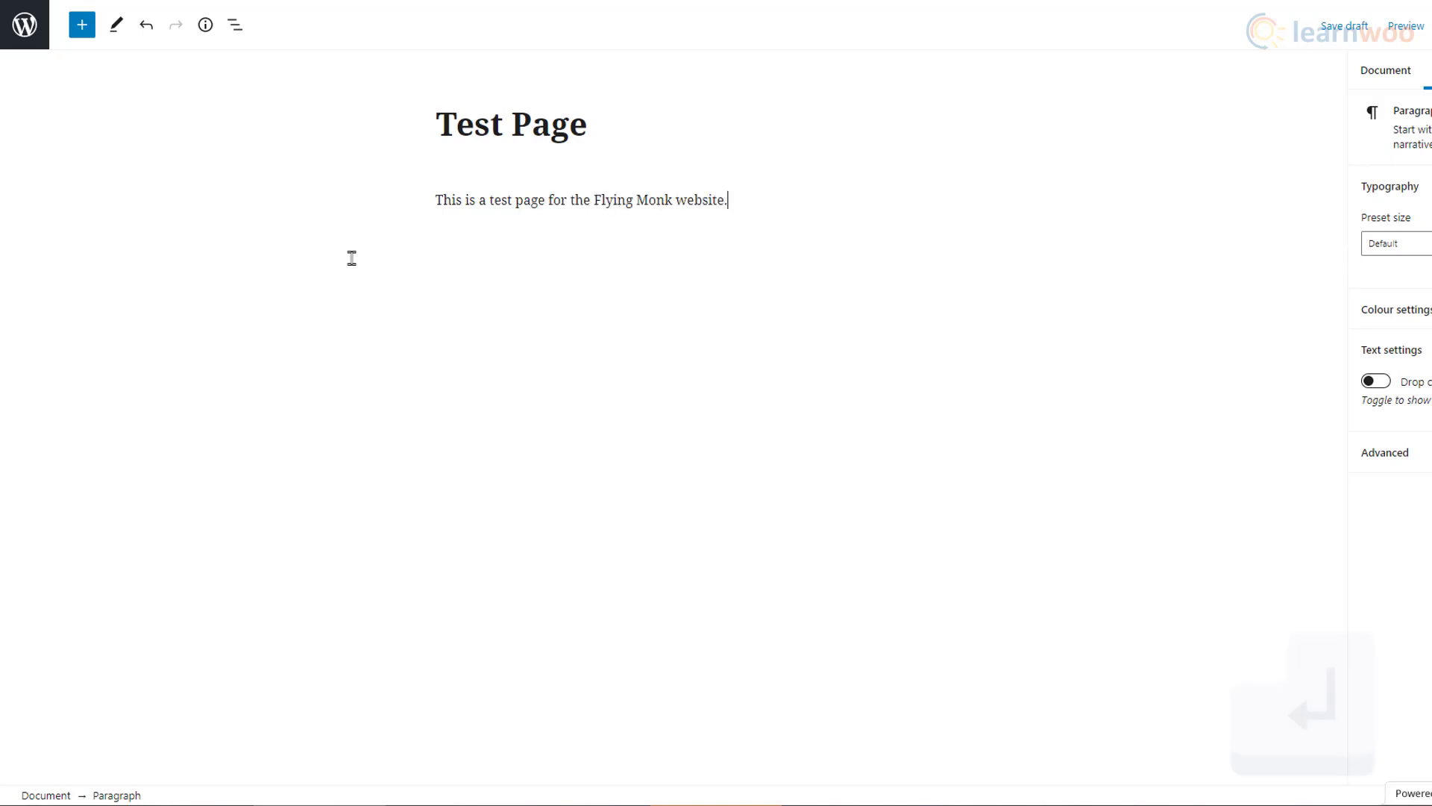
text(This is )
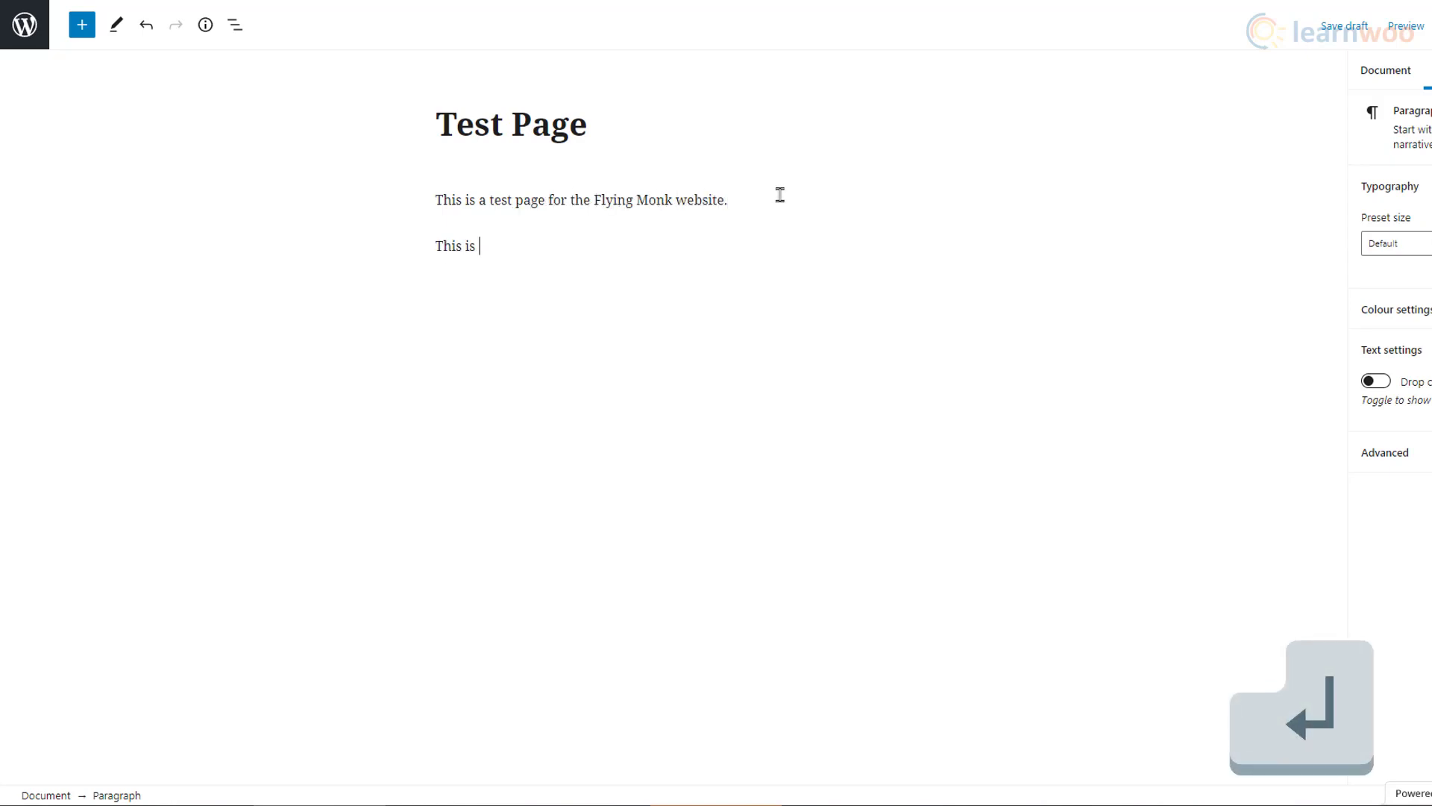
text(a fresh para)
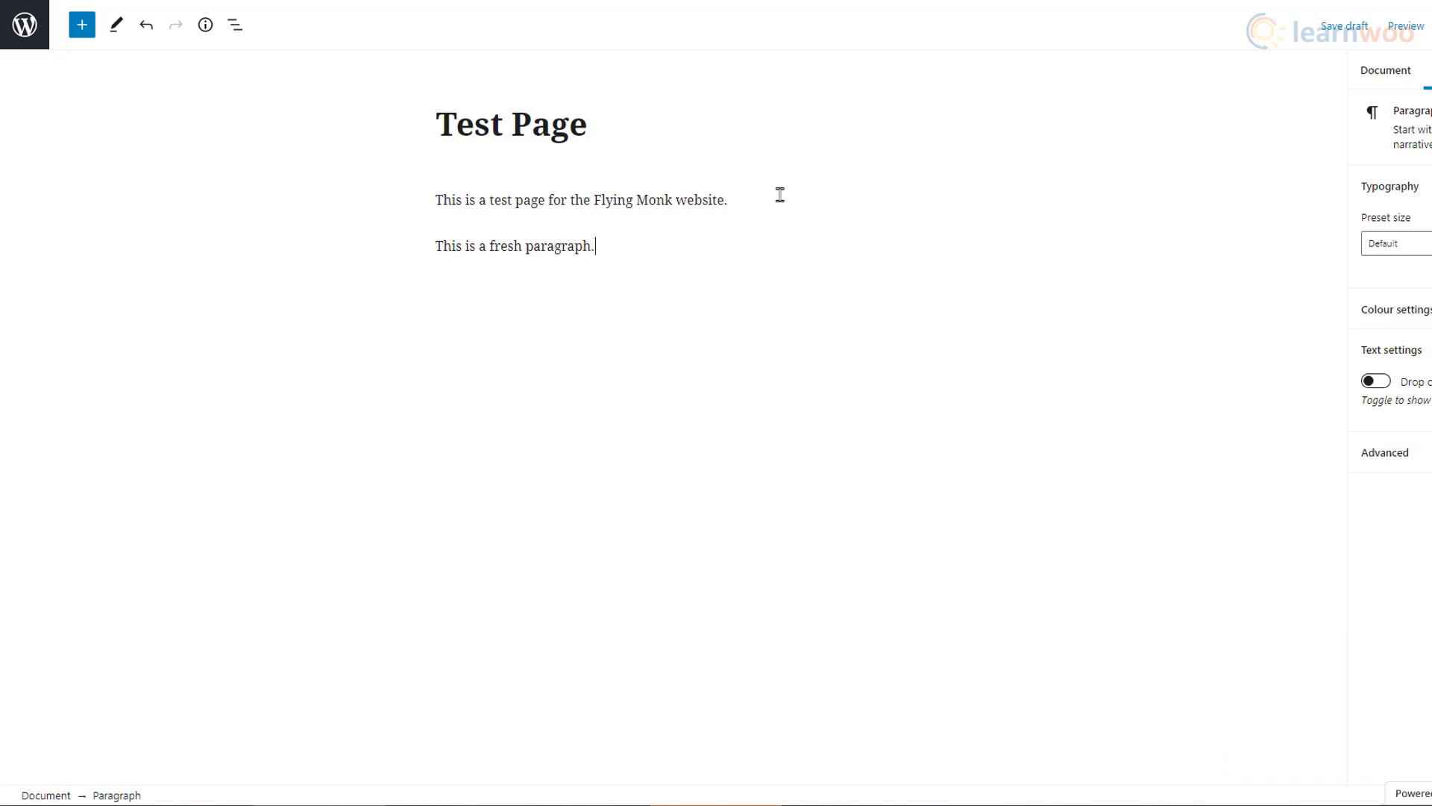
text(graph.)
key(Return)
key(Return)
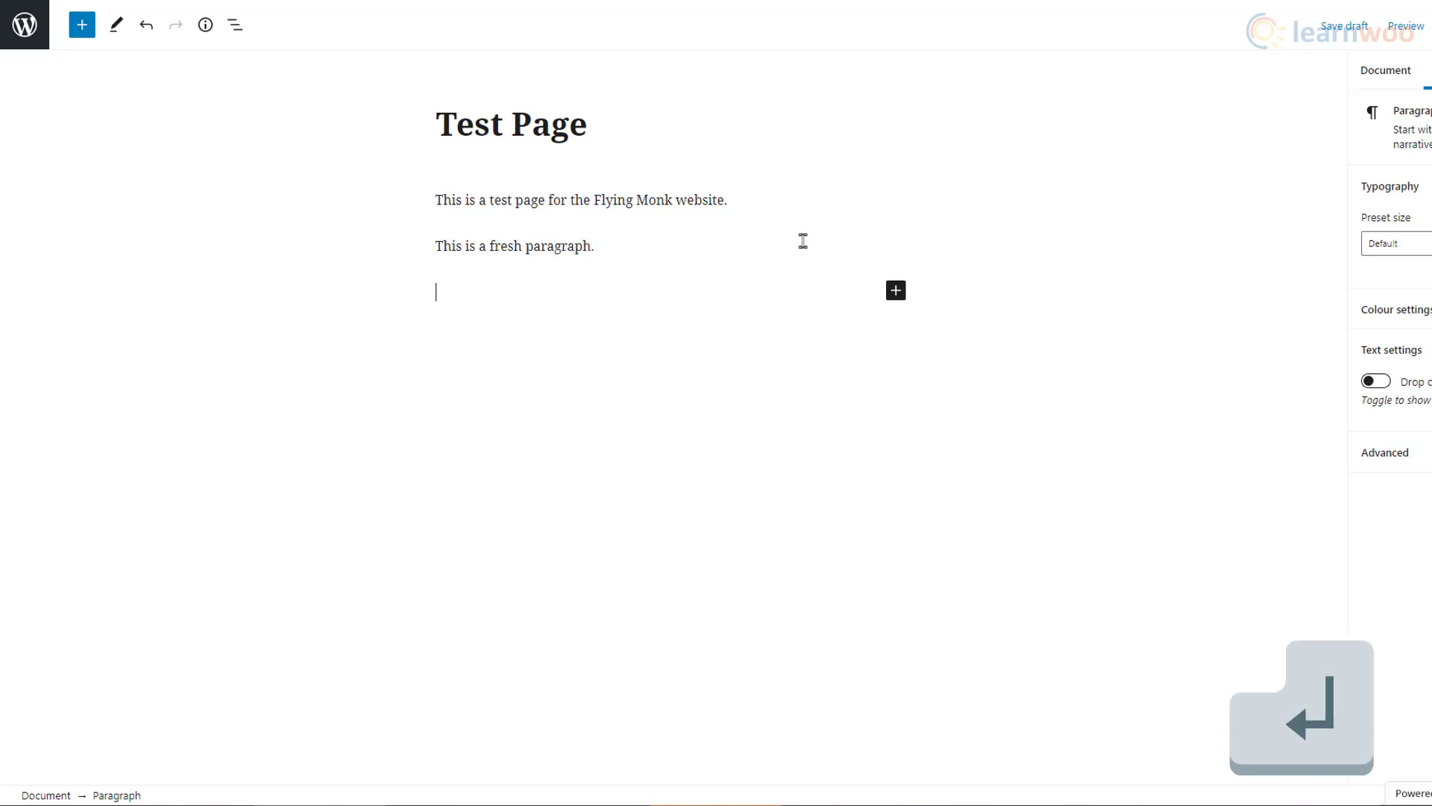
Step: Add an Image block holding the uploaded theAdventuresOfSubFinch picture, then close the block list
click(900, 300)
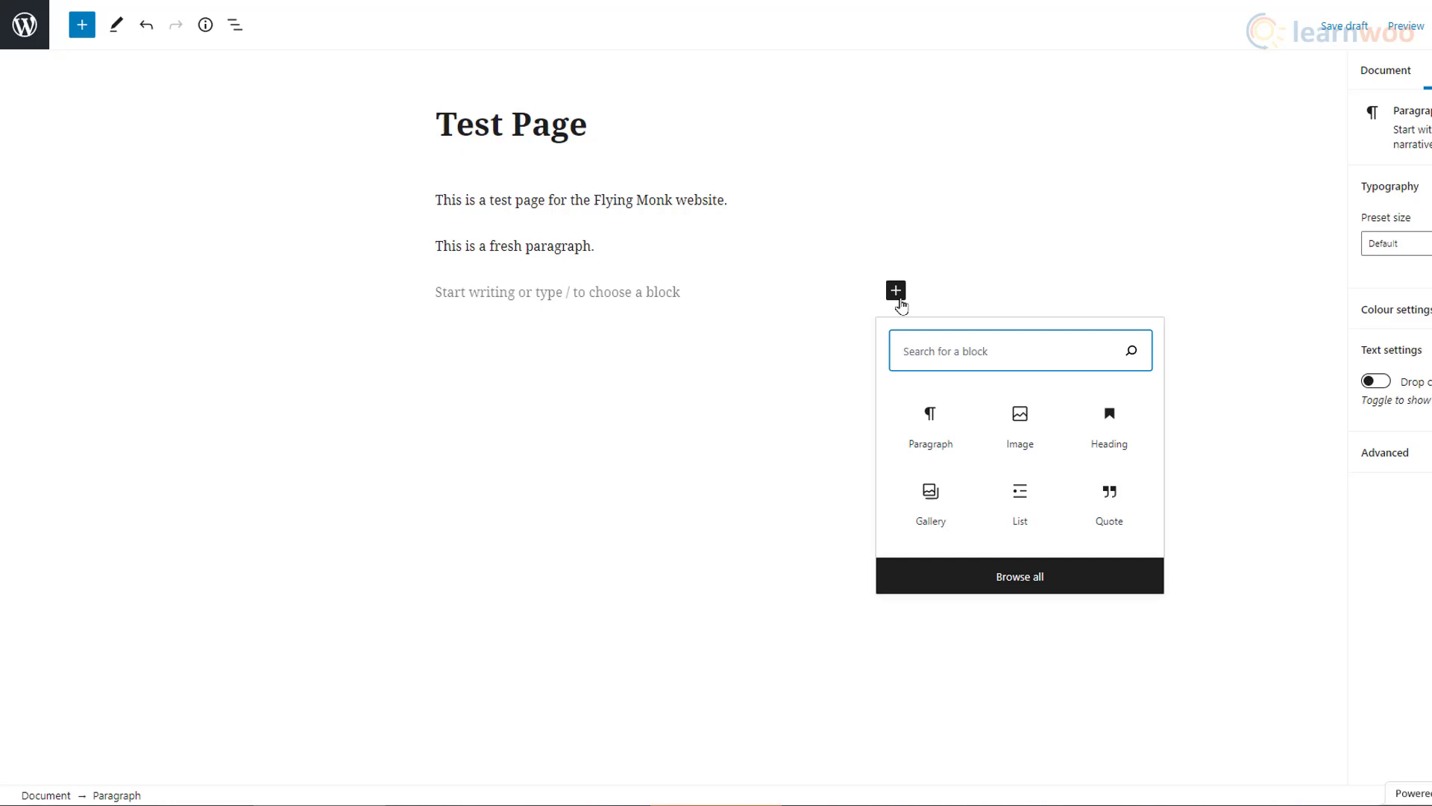
click(1021, 425)
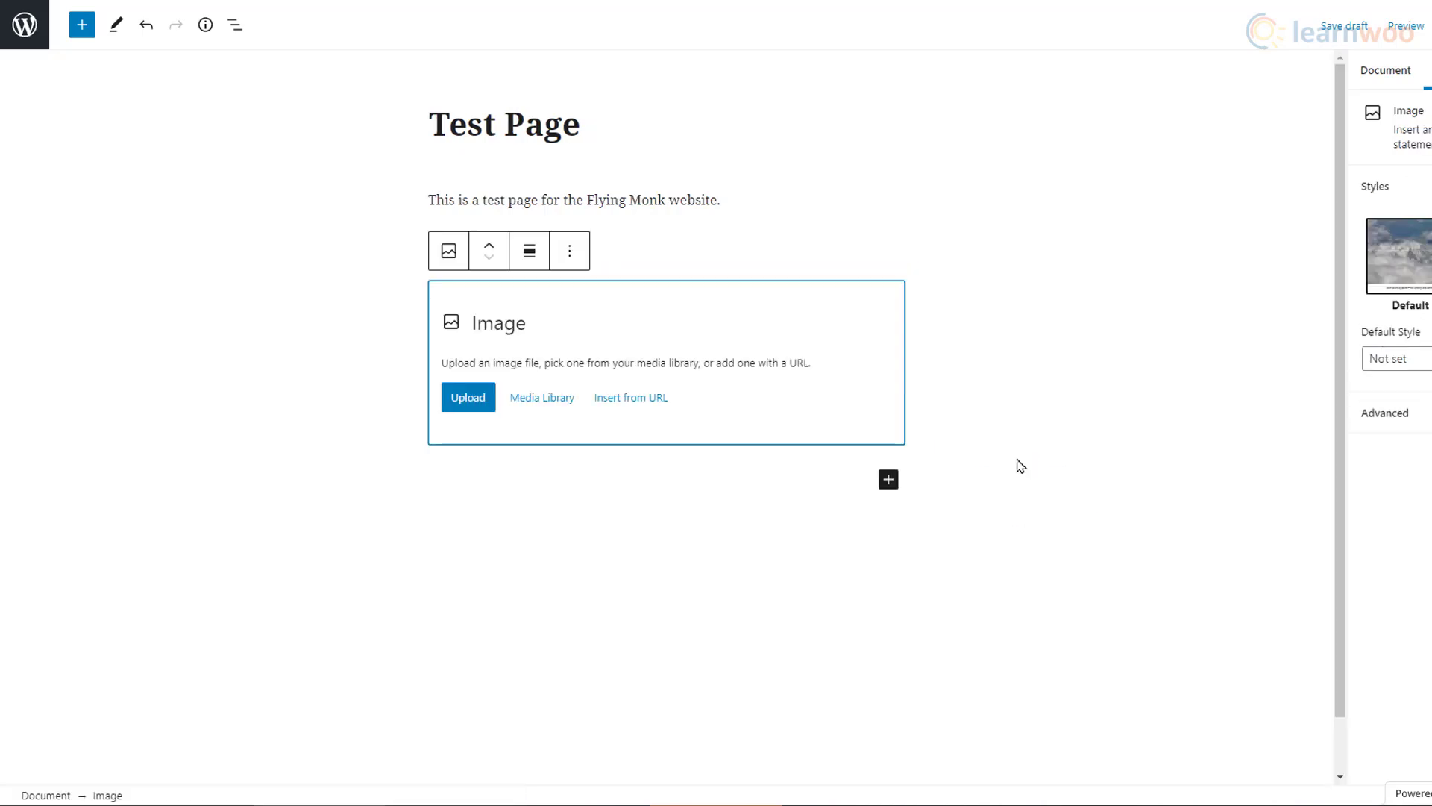
click(469, 398)
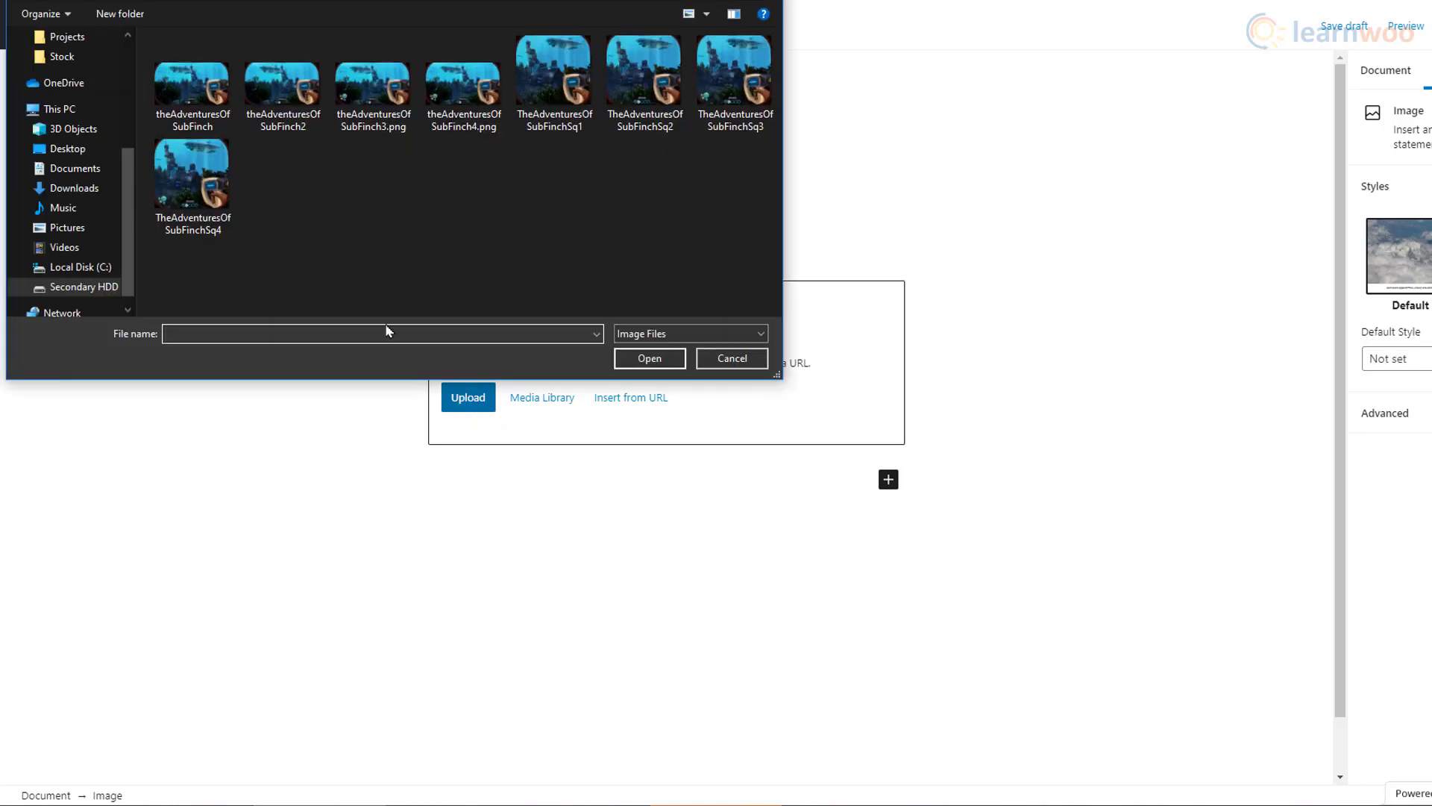
click(179, 93)
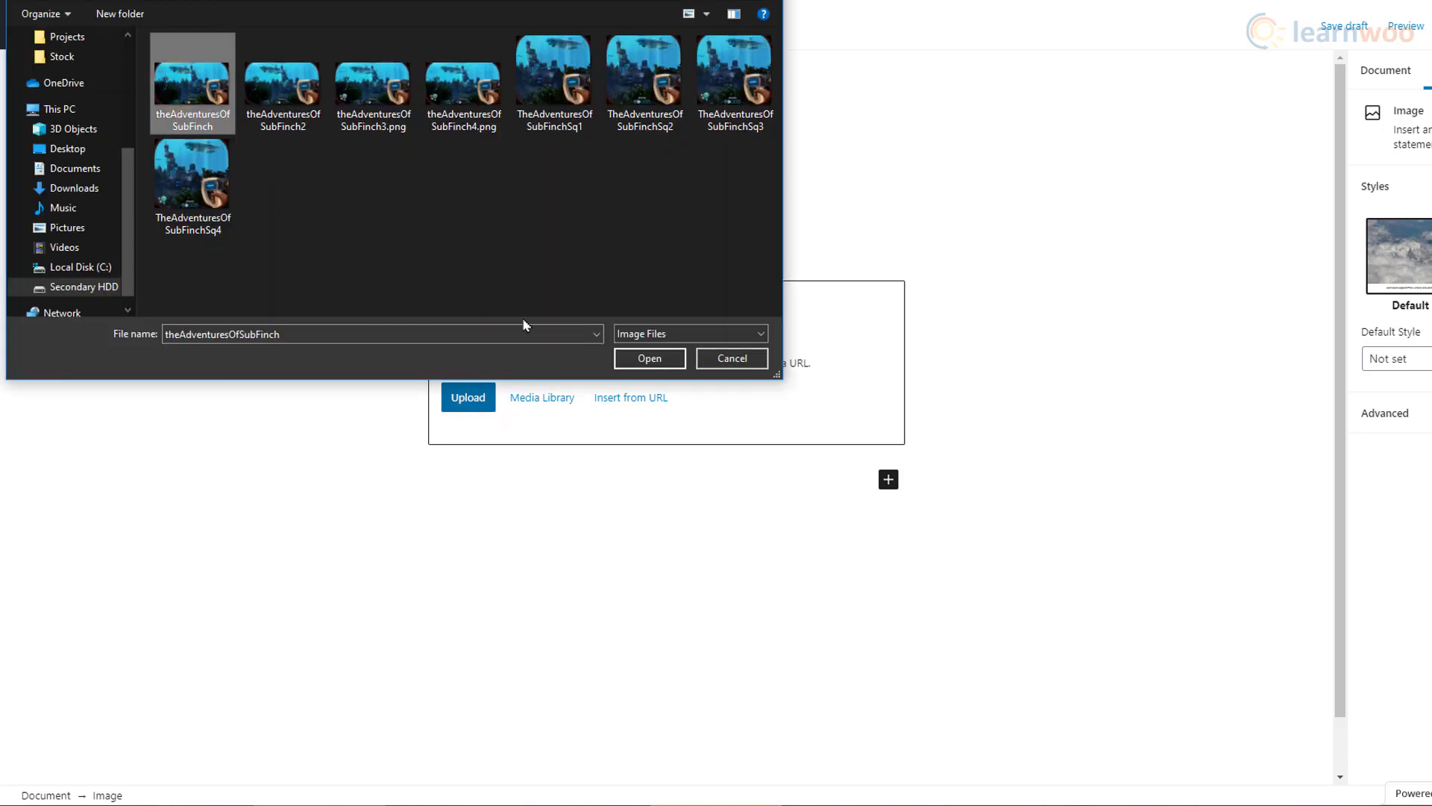
click(649, 360)
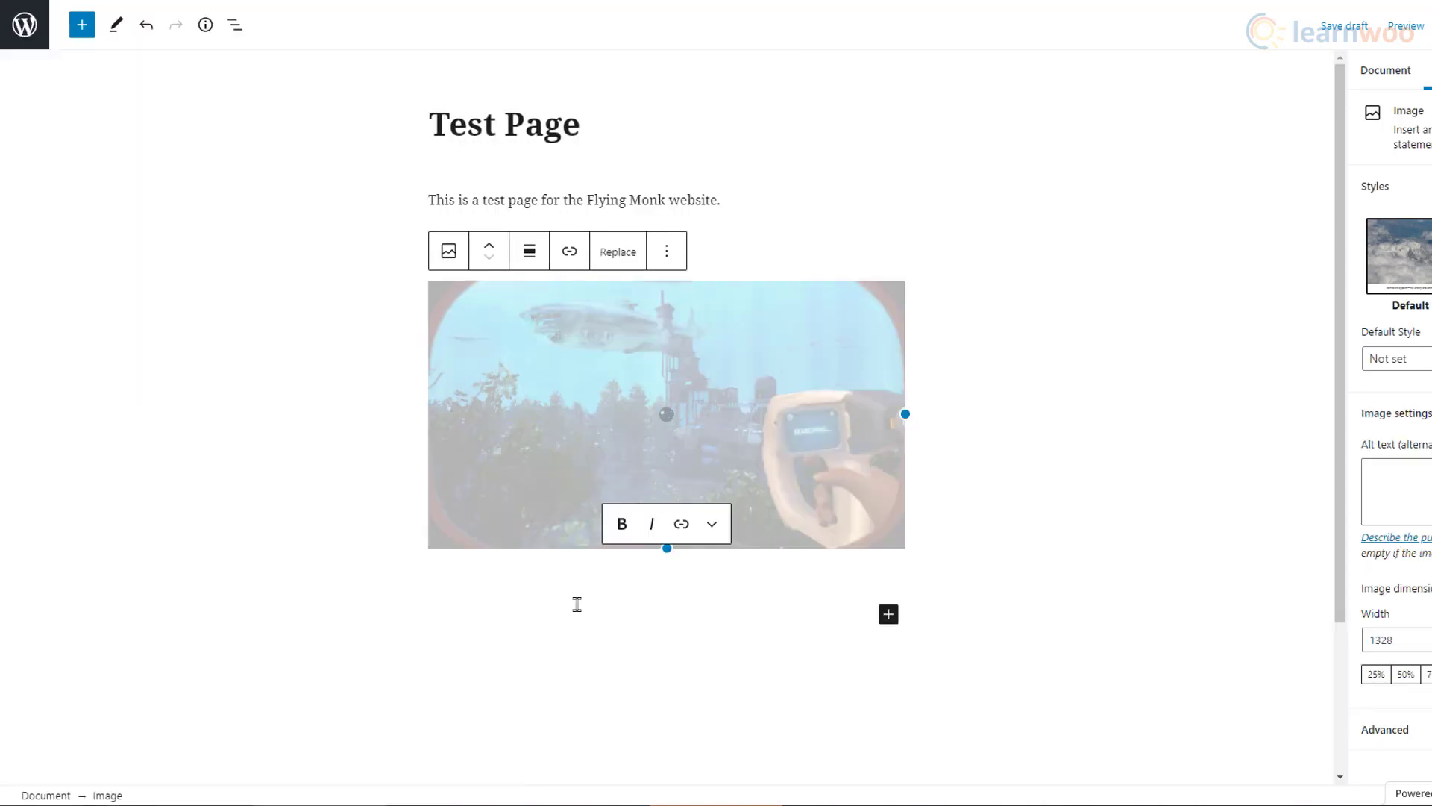
click(888, 616)
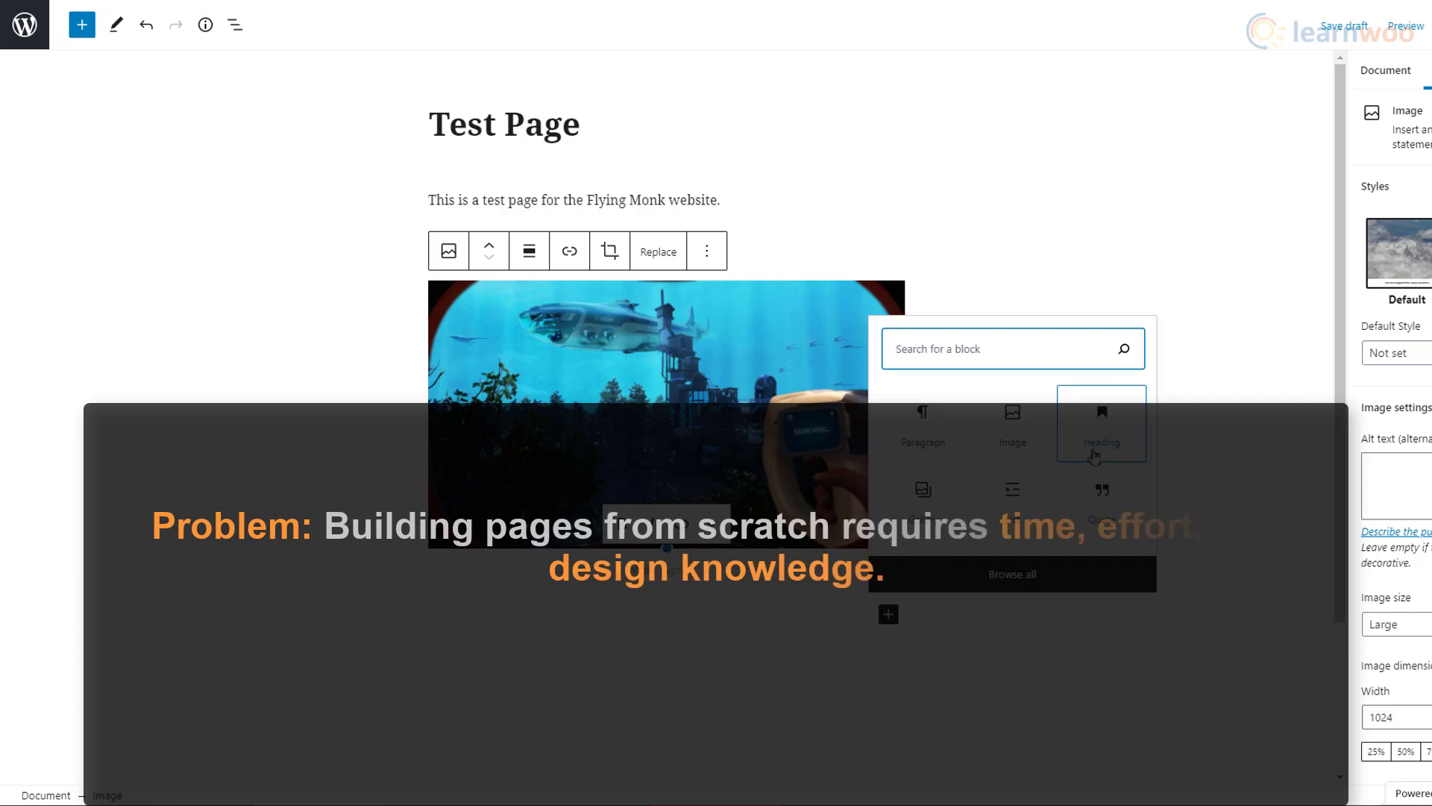
click(701, 611)
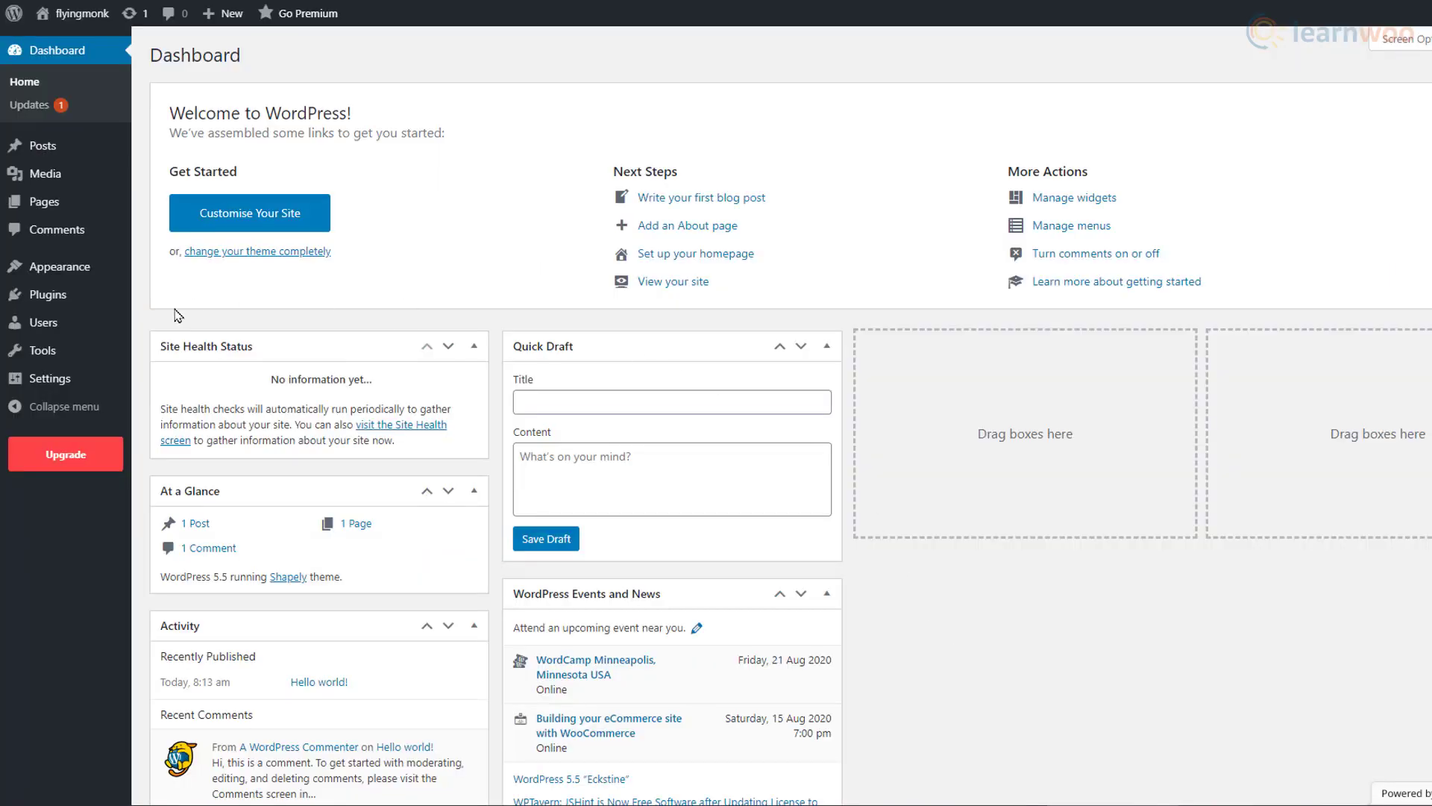
Step: Find the Astra theme under Add New Themes, then install and activate it
mouse_move(118, 273)
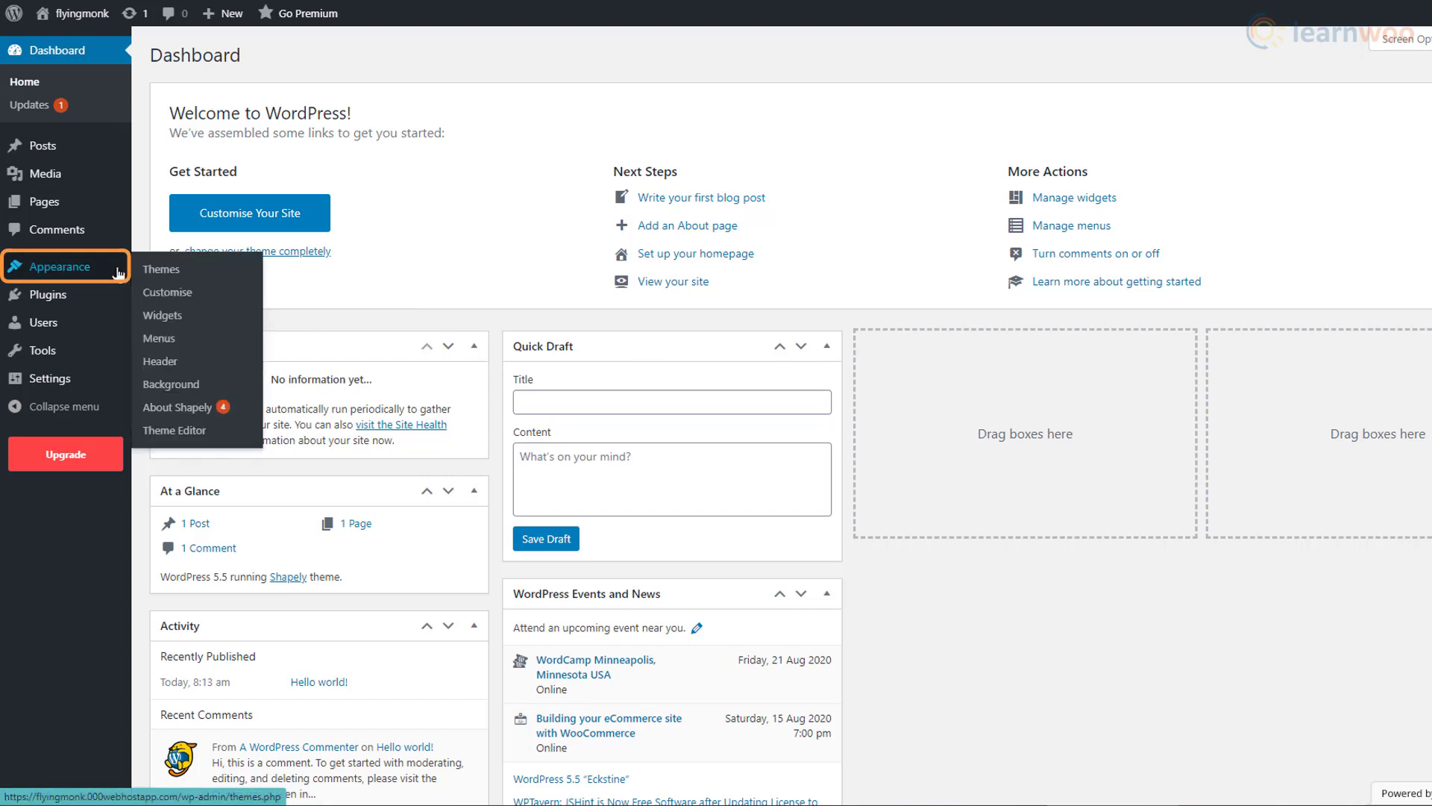
click(206, 278)
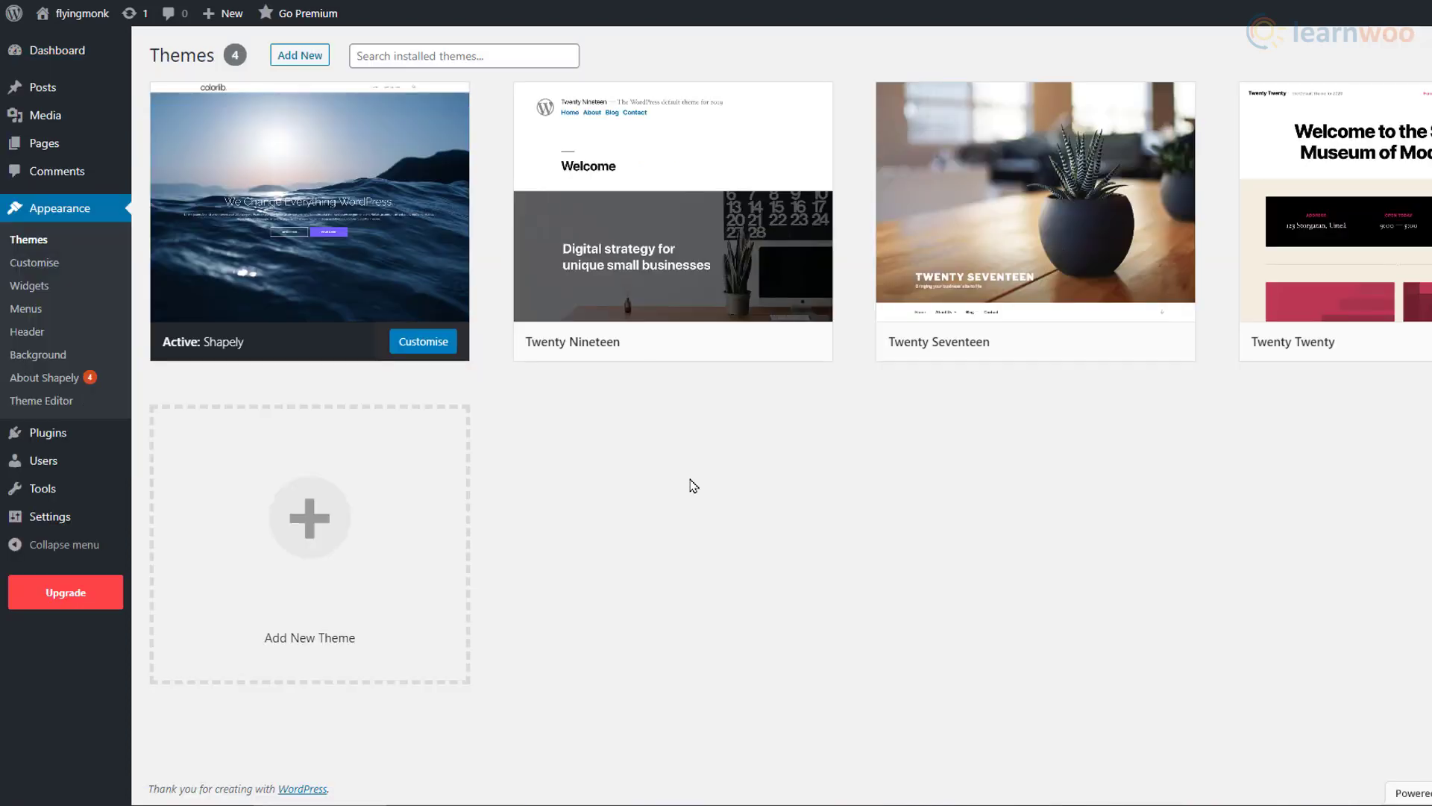
click(403, 541)
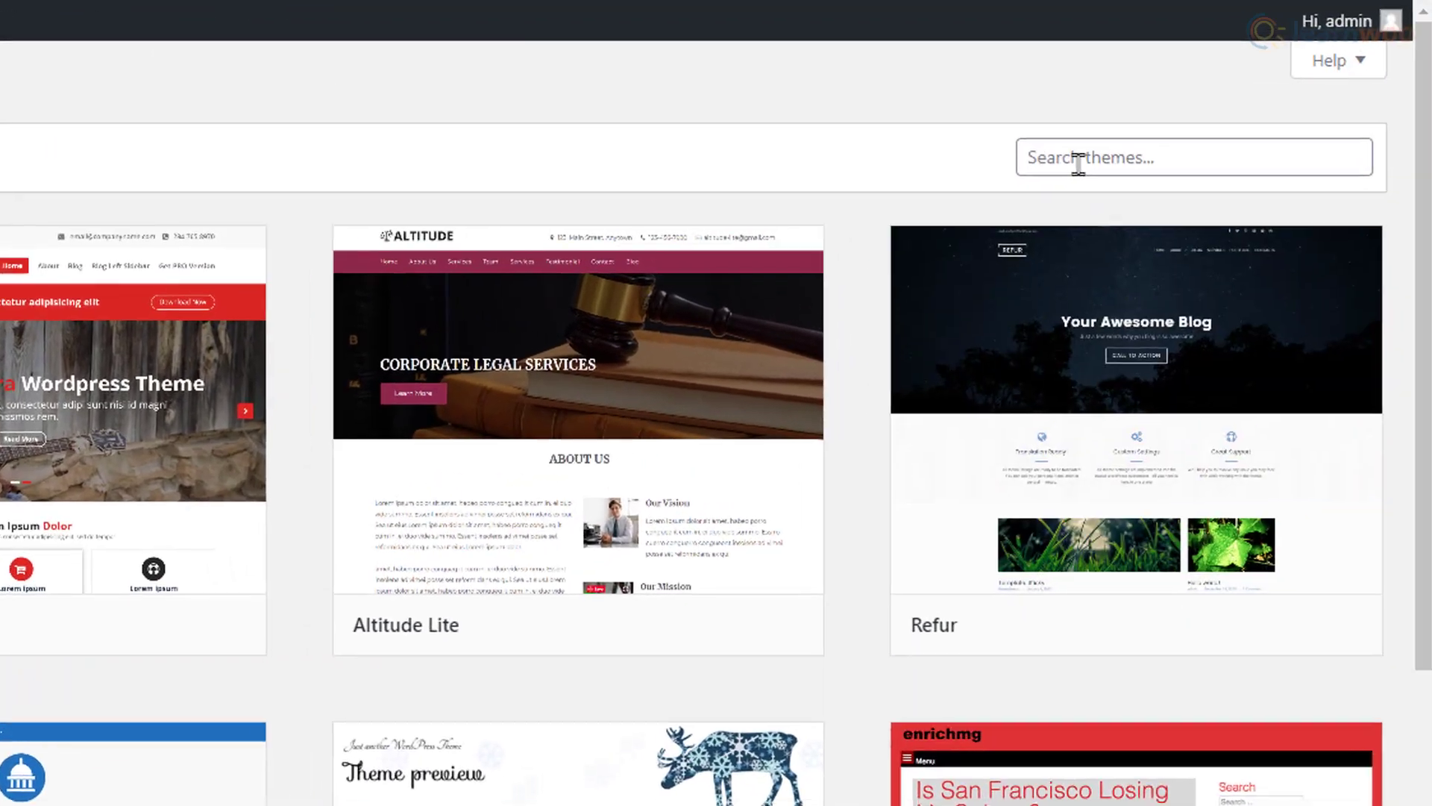
click(1320, 109)
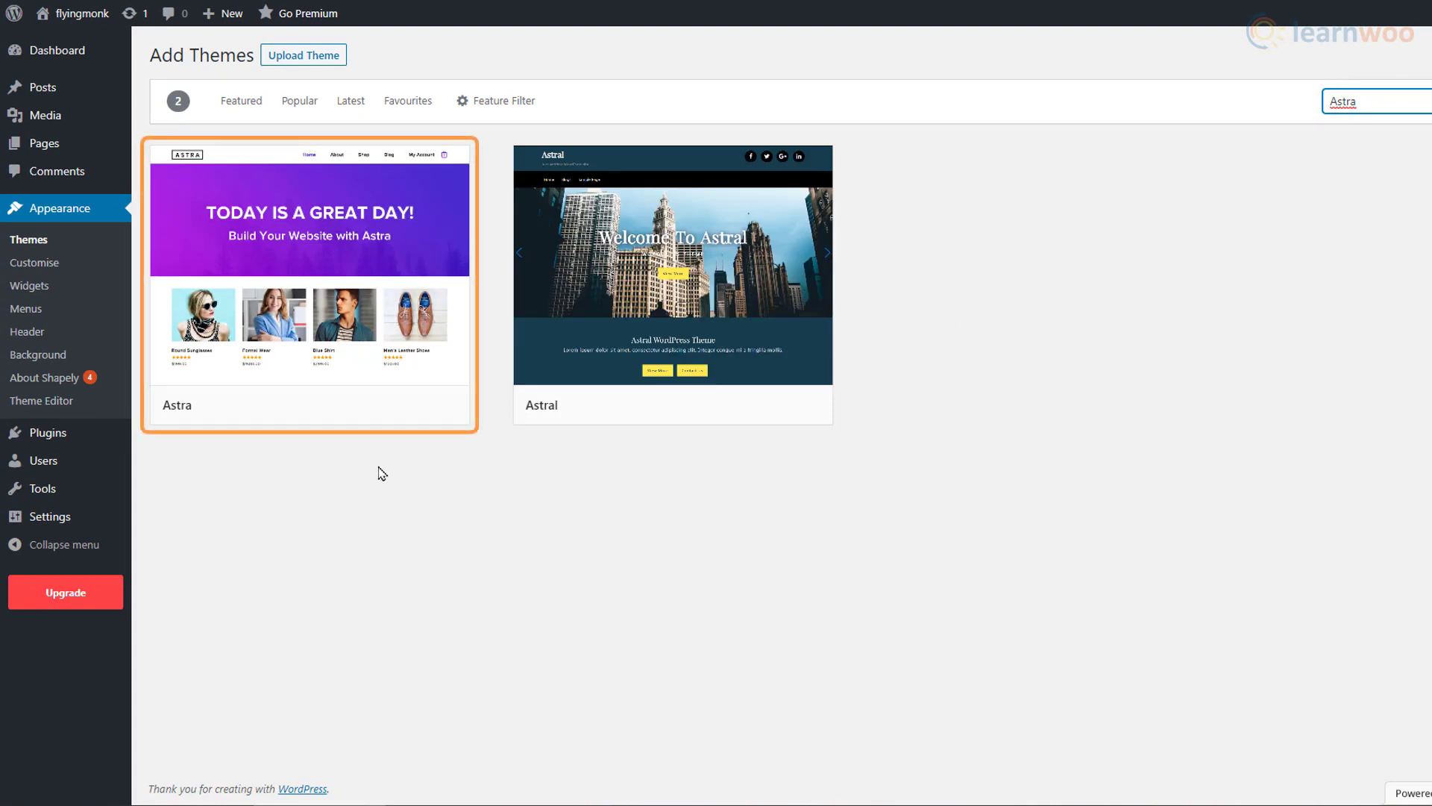
click(355, 409)
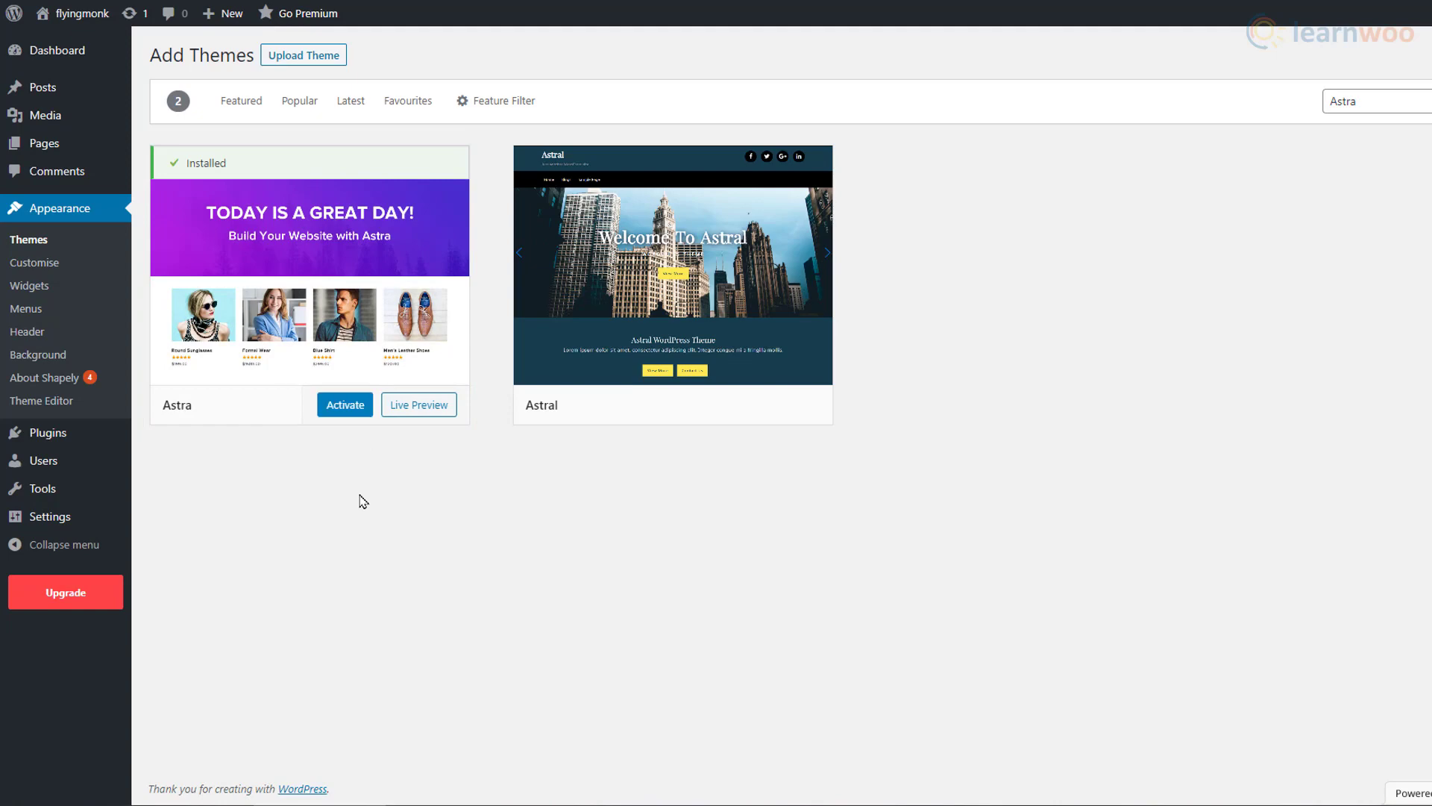
click(345, 414)
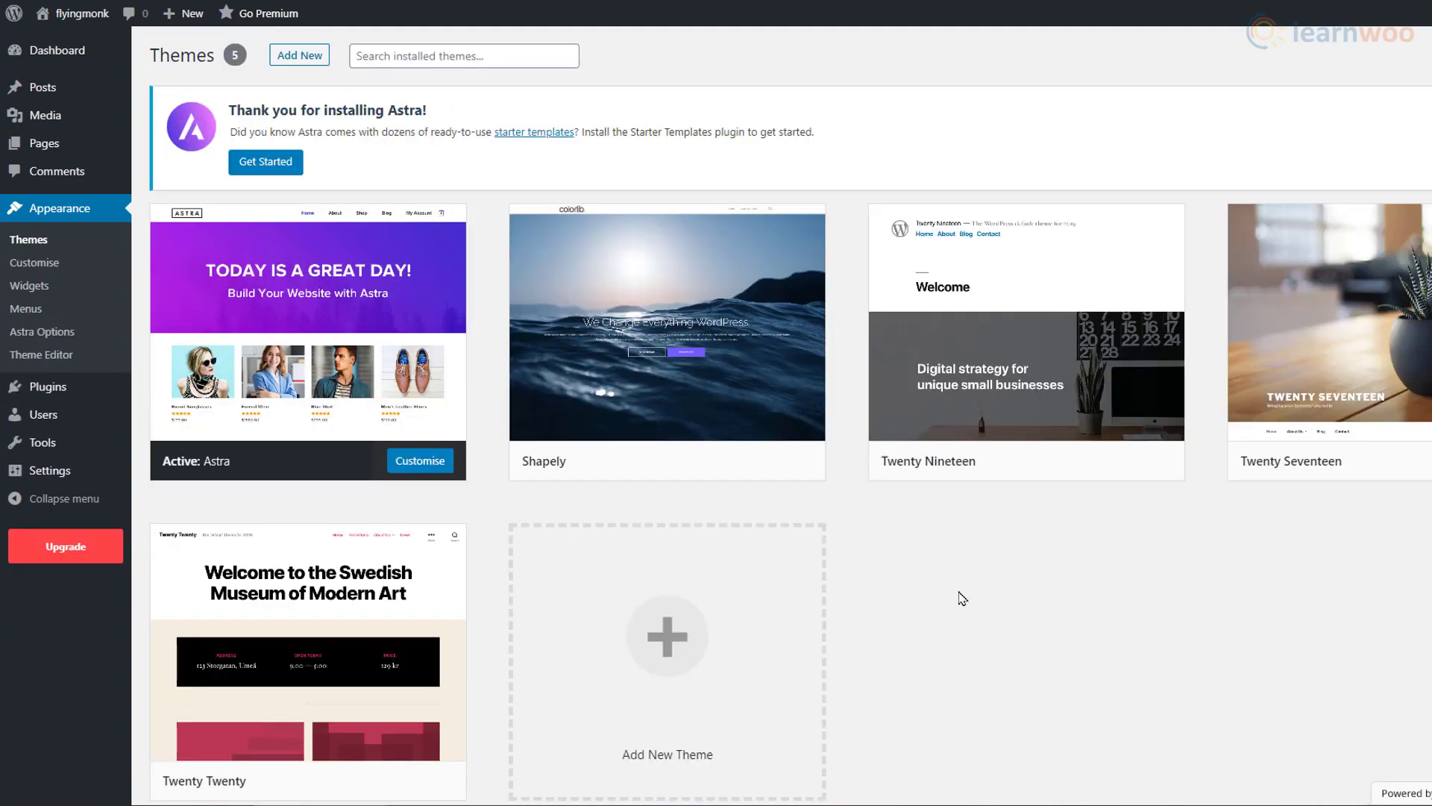
Step: Delete the Shapely theme and launch Astra's starter template setup
click(734, 410)
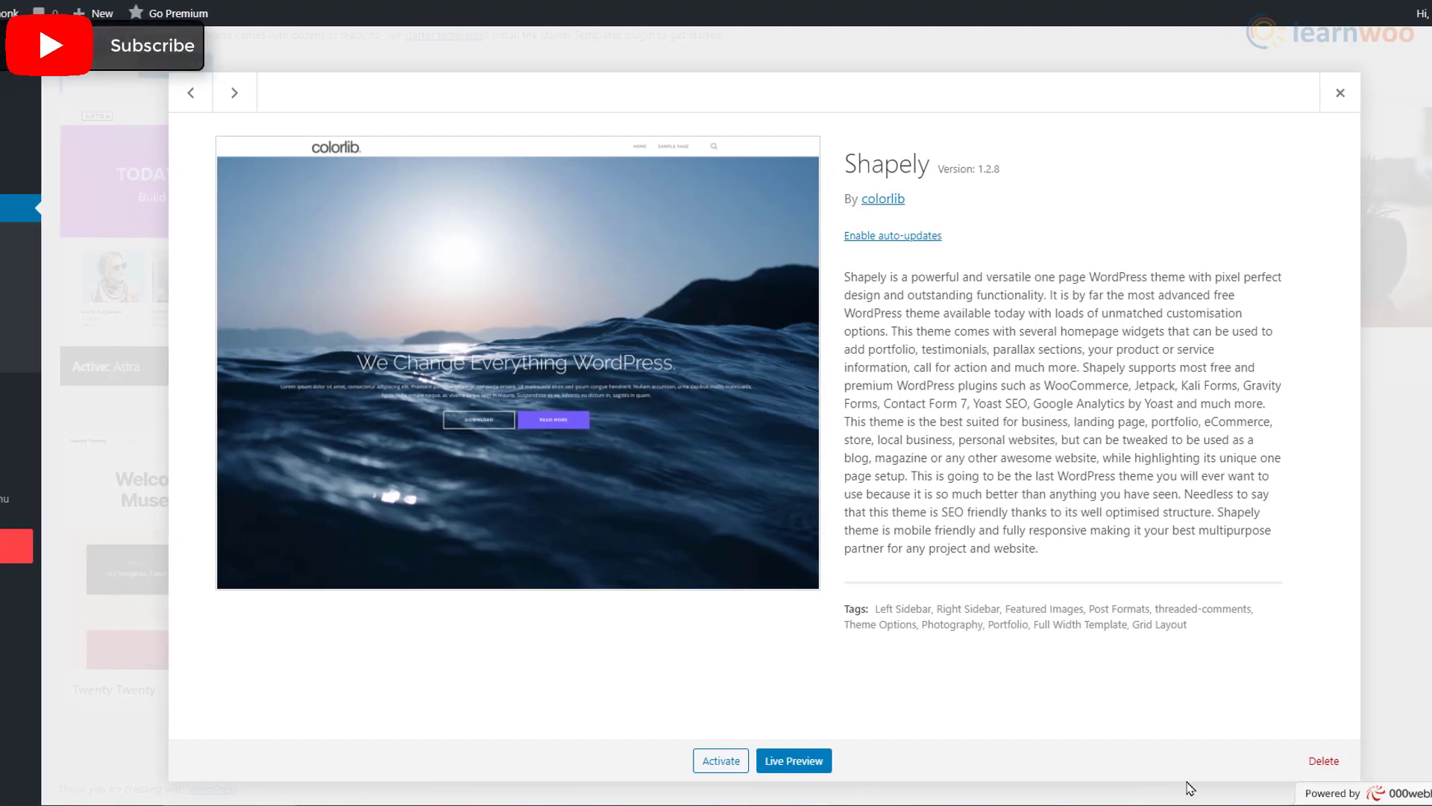
click(1413, 760)
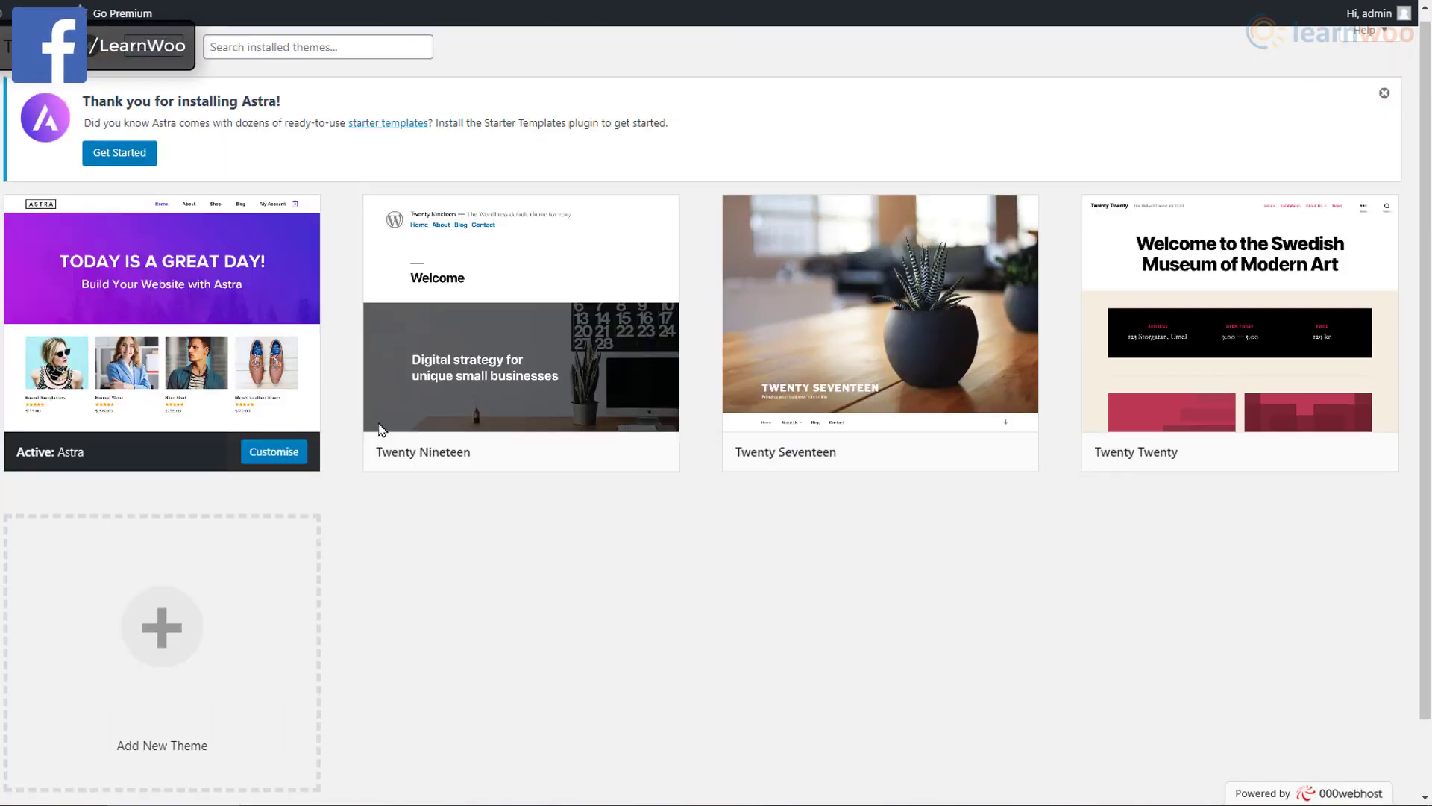
click(143, 160)
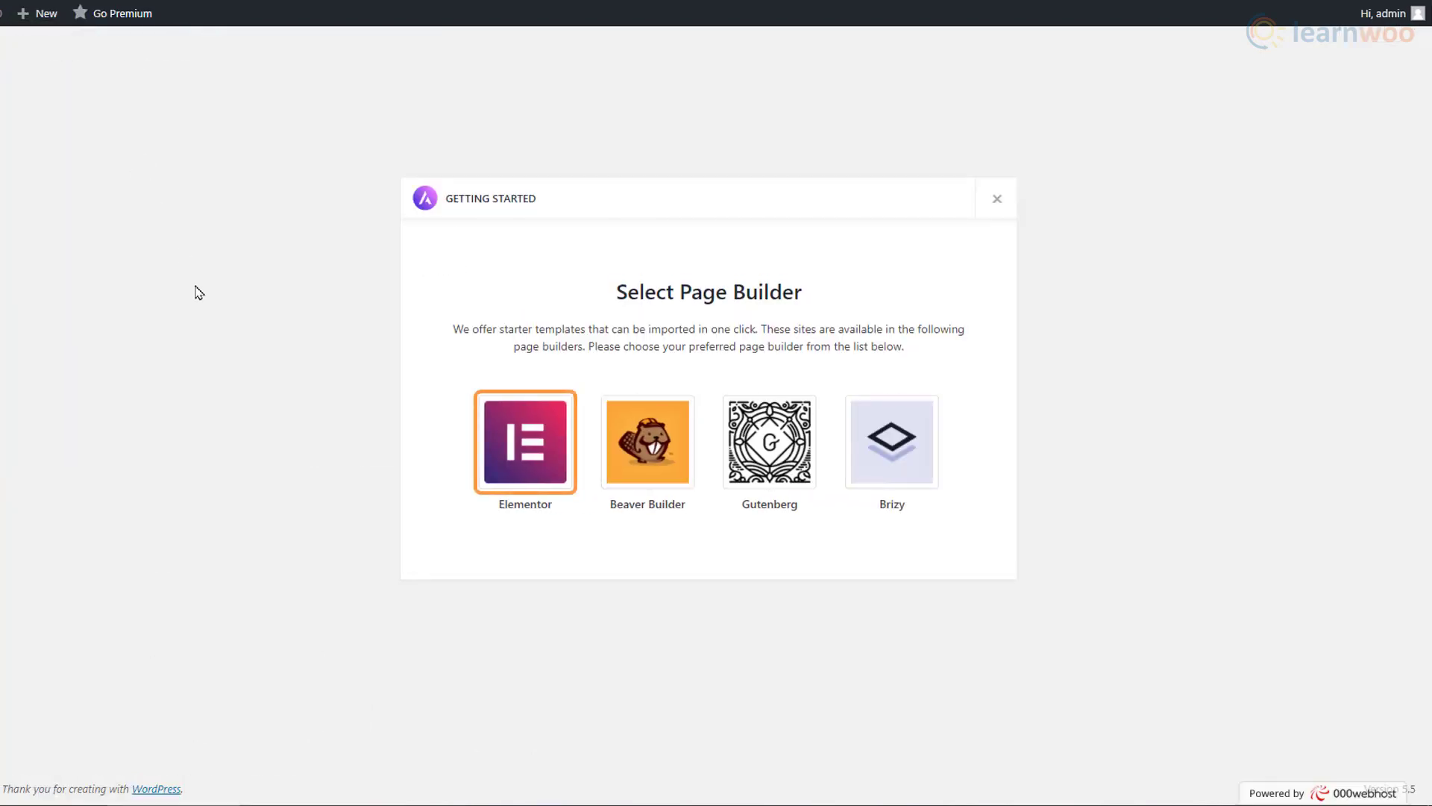
Step: Choose Elementor as the page builder and filter starter templates to Free
click(514, 478)
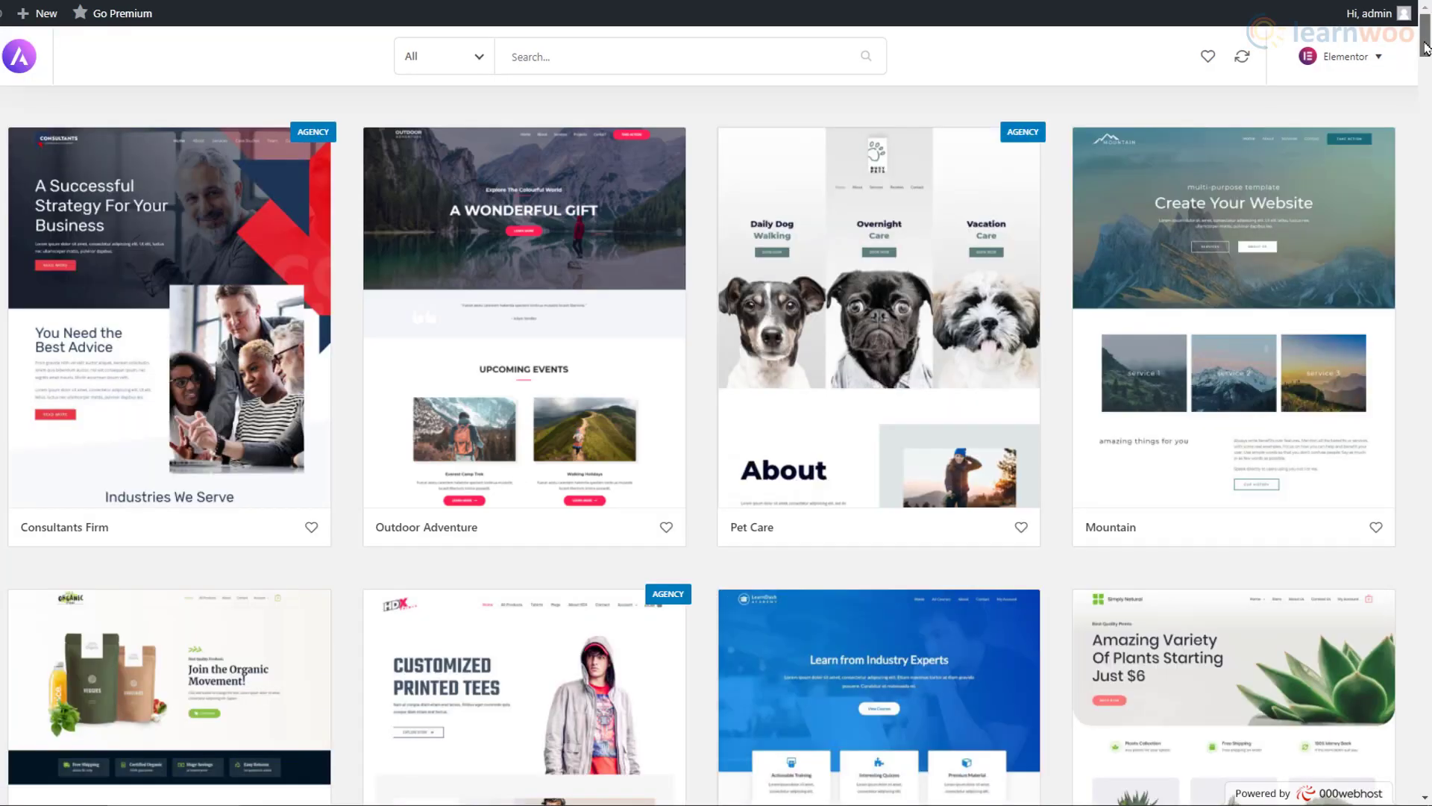
scroll(1426, 65, down, 4)
scroll(1426, 66, down, 20)
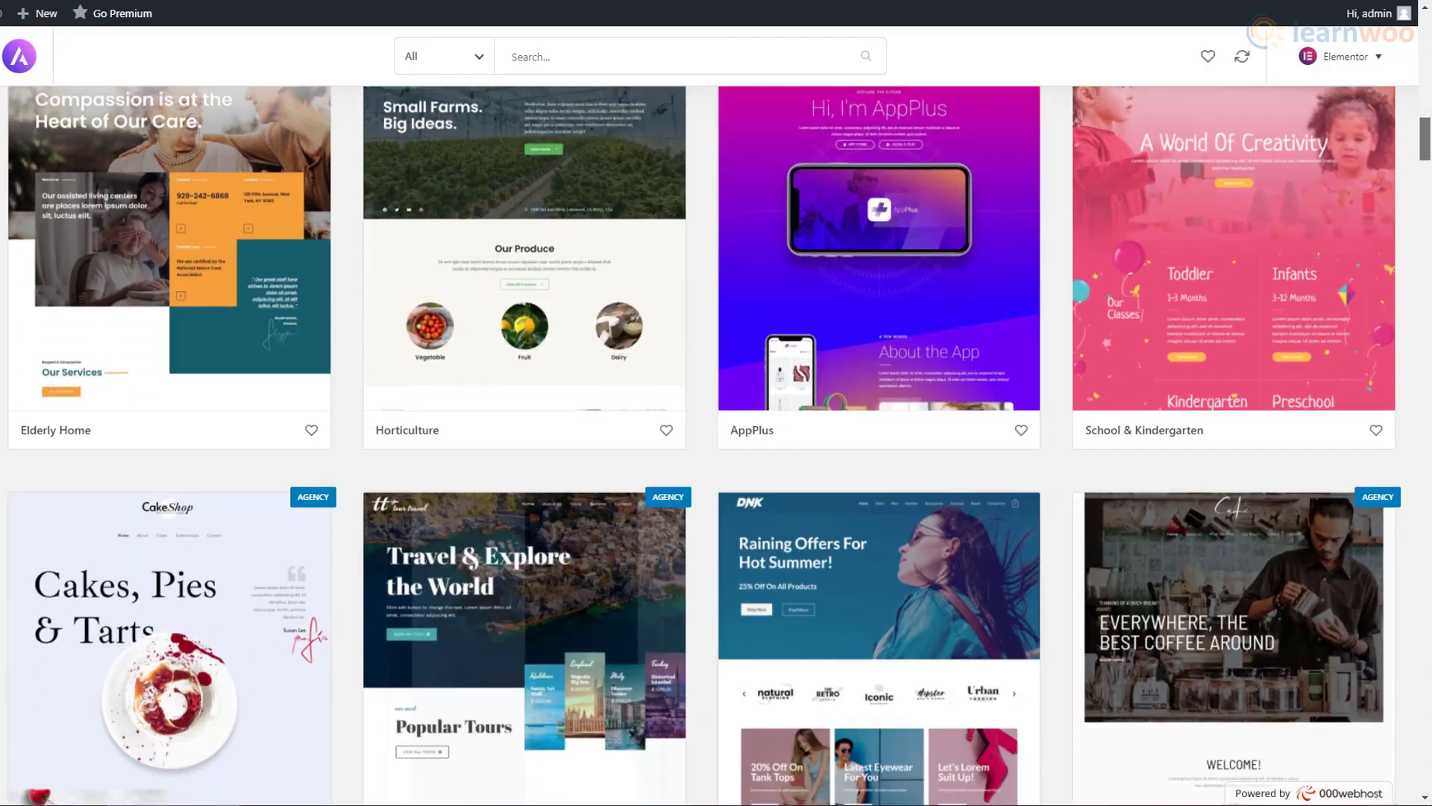
scroll(717, 445, down, 20)
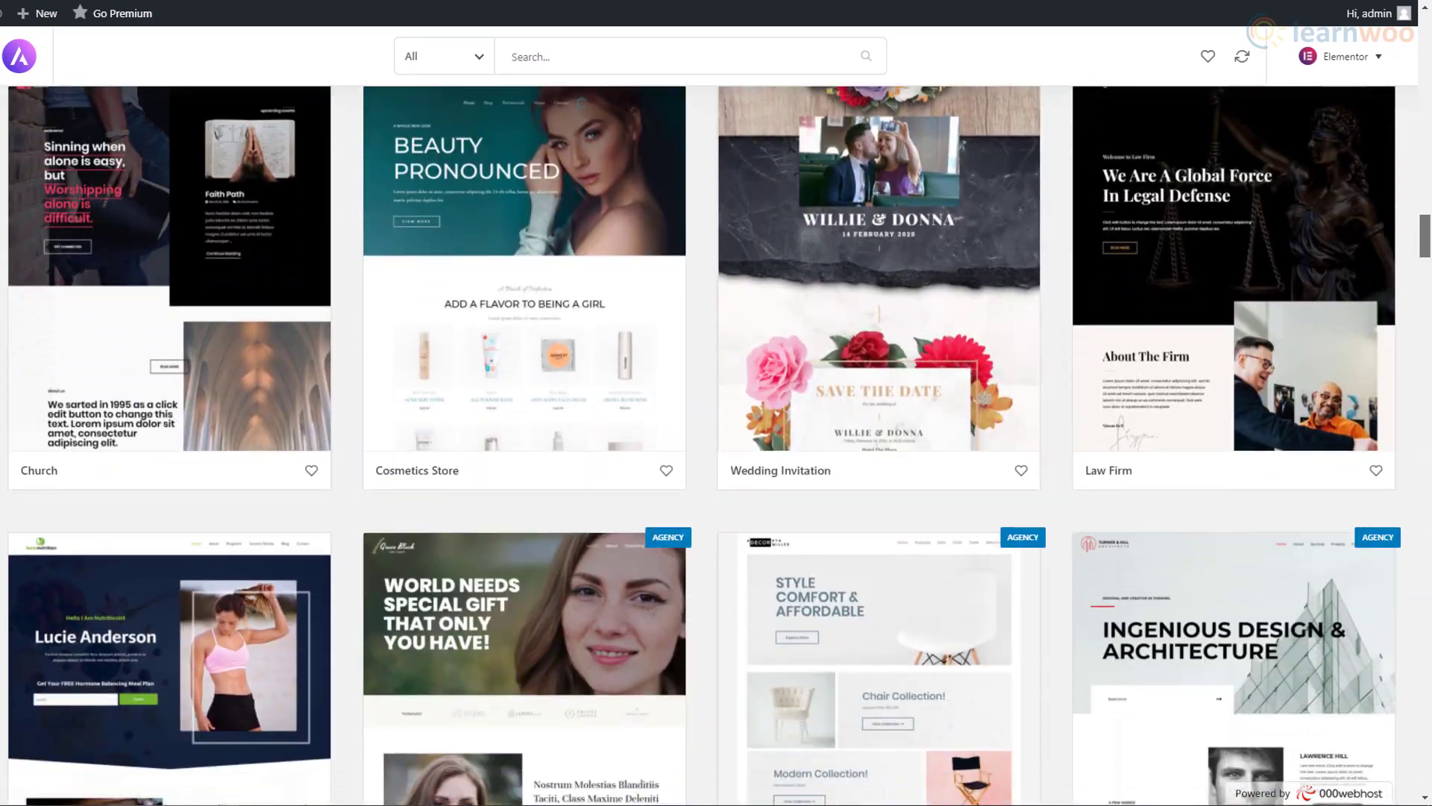
scroll(716, 446, down, 20)
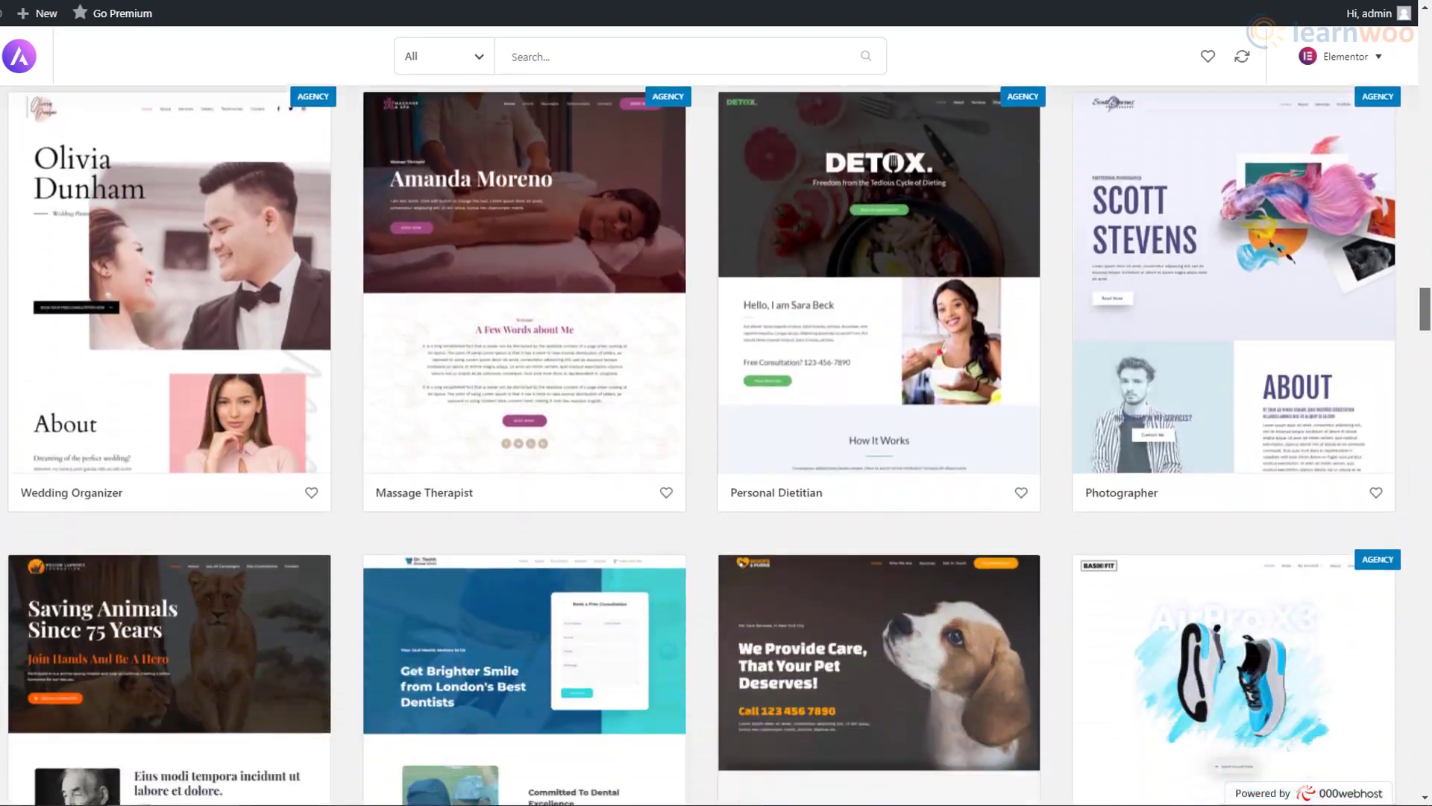
scroll(716, 445, up, 20)
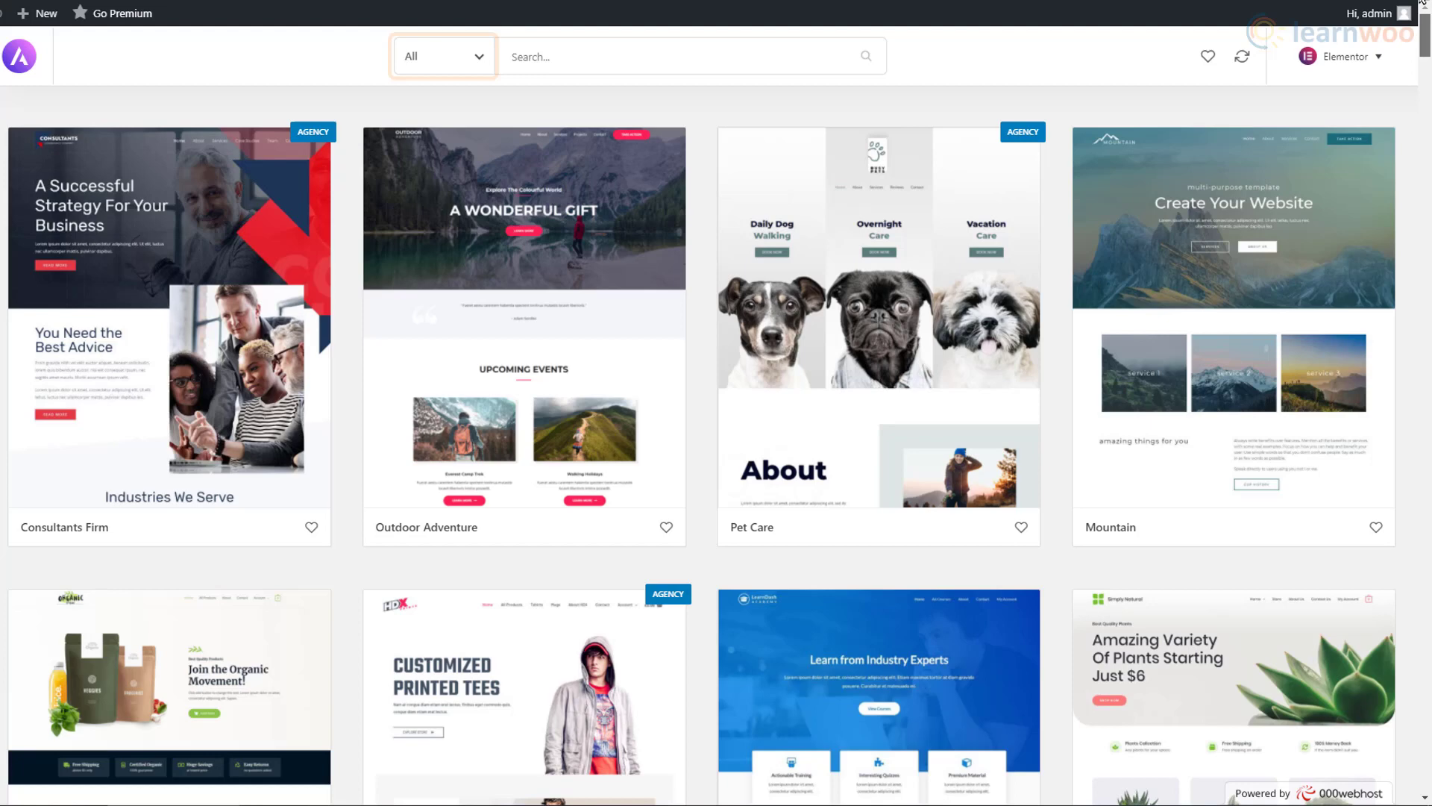
click(472, 67)
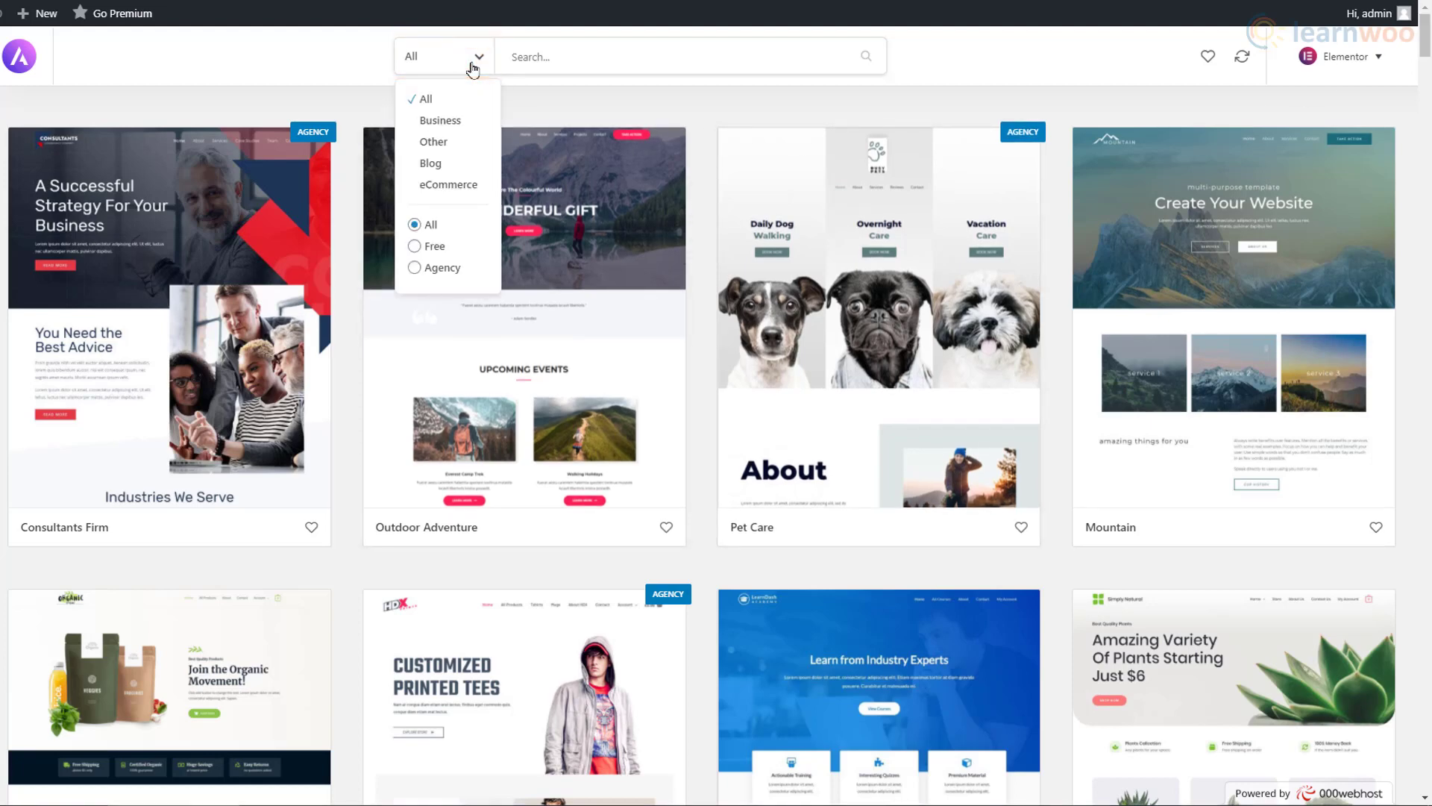
click(432, 256)
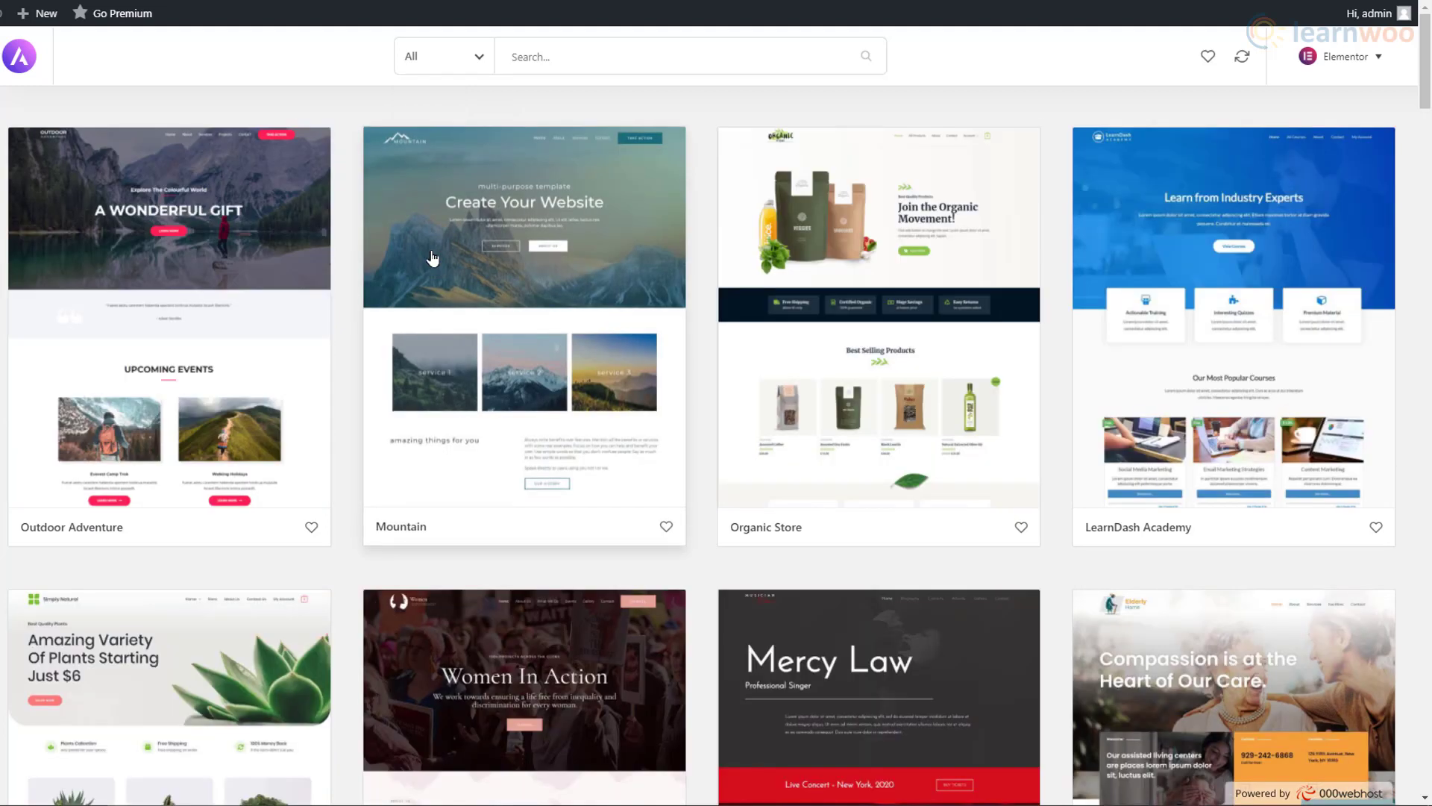
Step: Import the complete Outdoor Adventure starter site with the ticked options
click(208, 353)
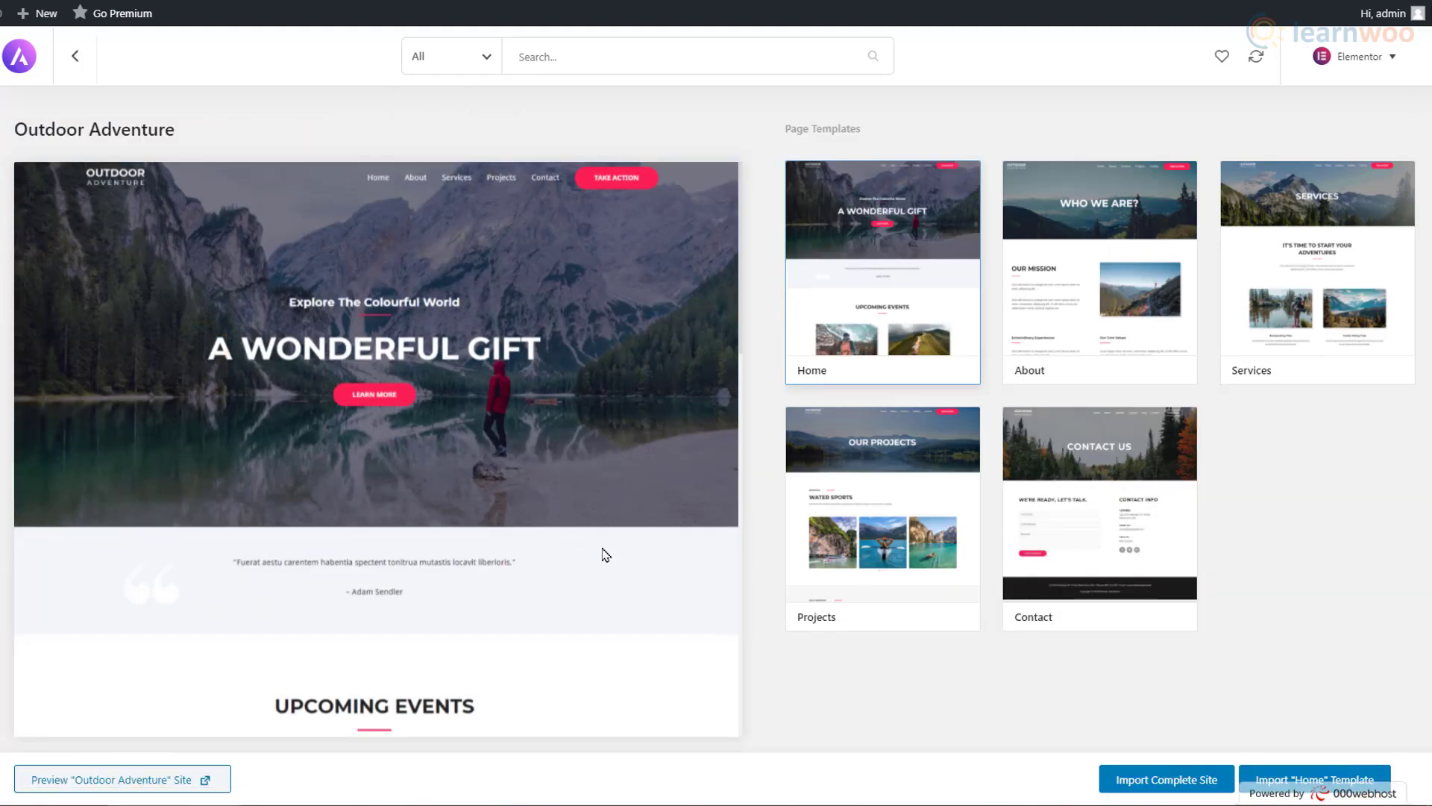
click(1187, 787)
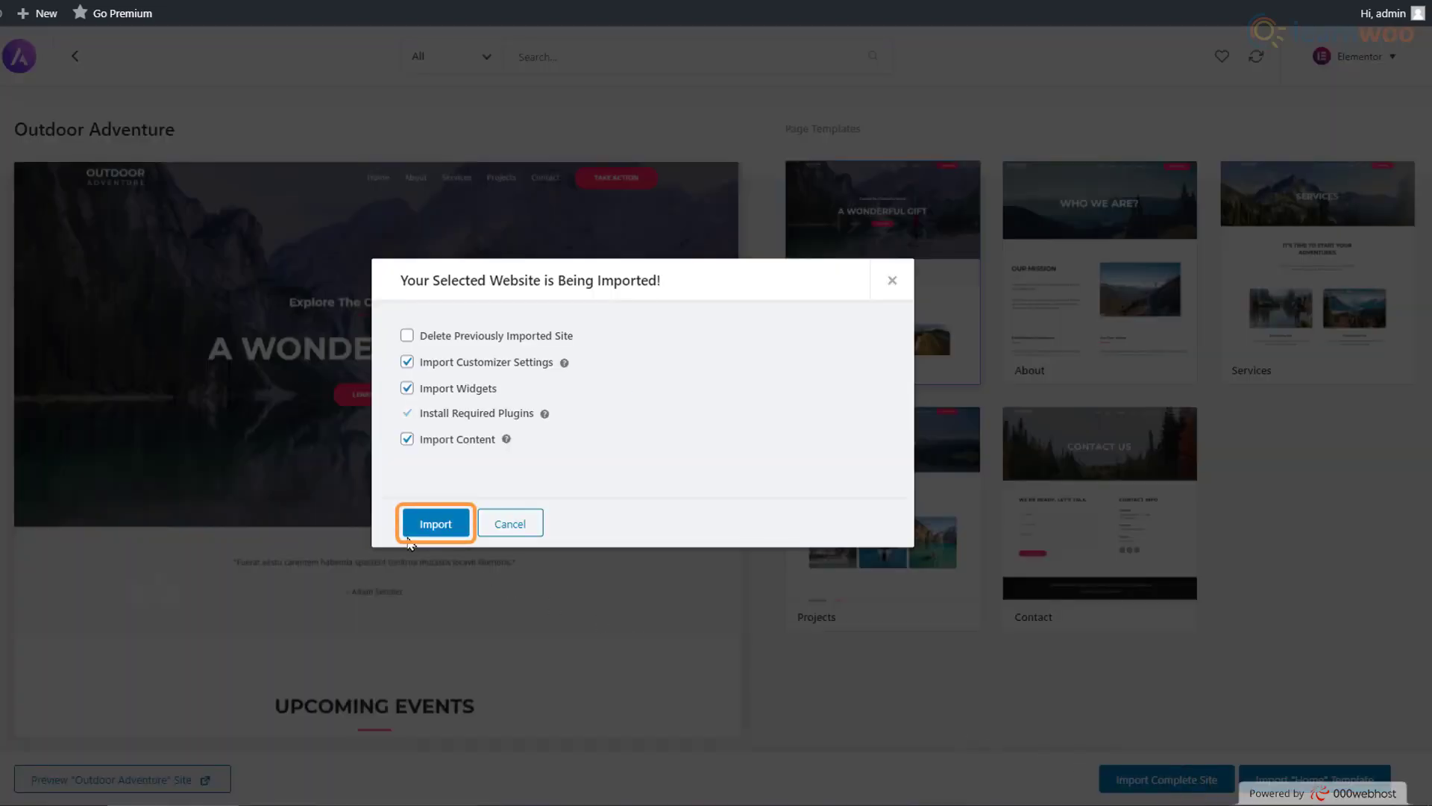
click(422, 526)
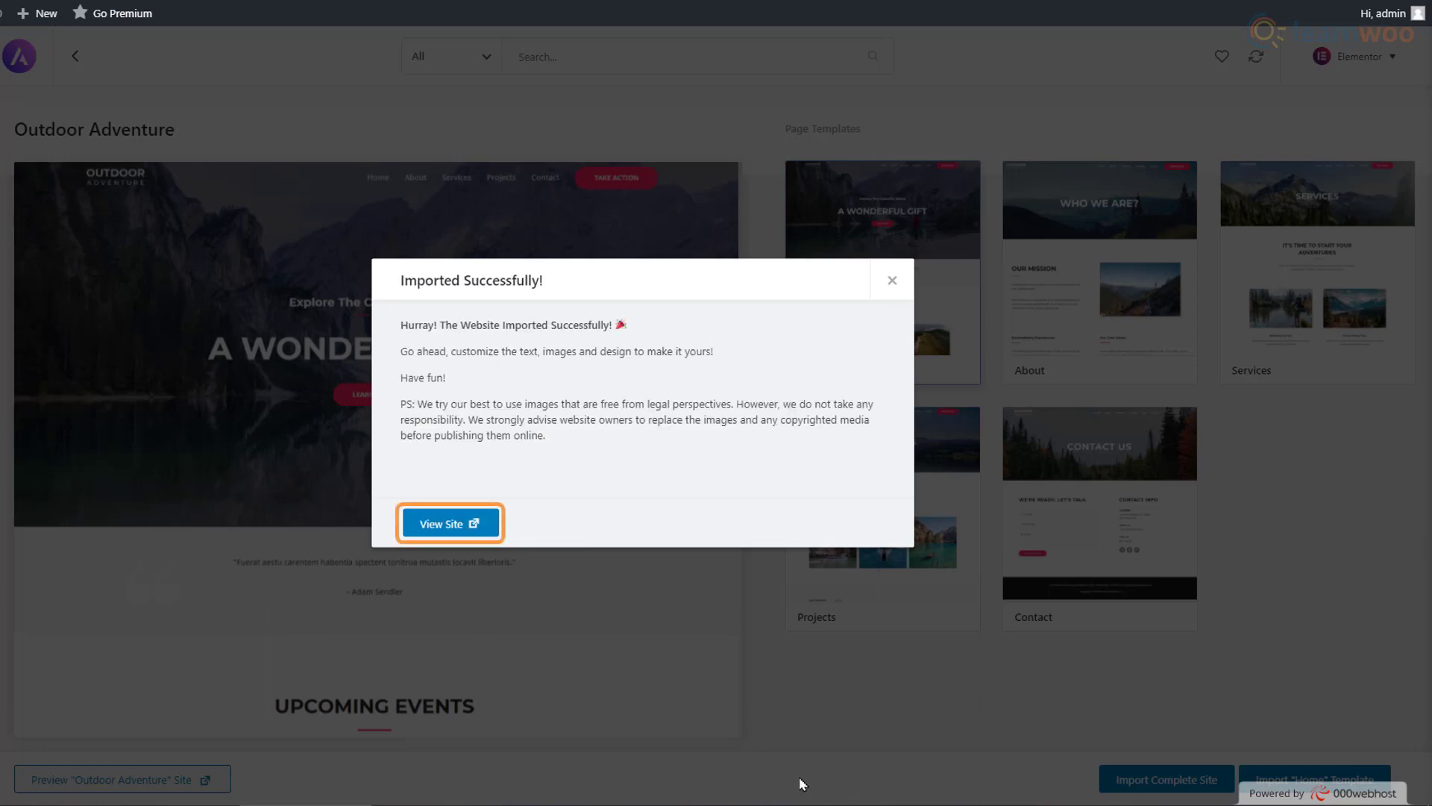
Step: View the newly imported site and scroll through its homepage
click(474, 527)
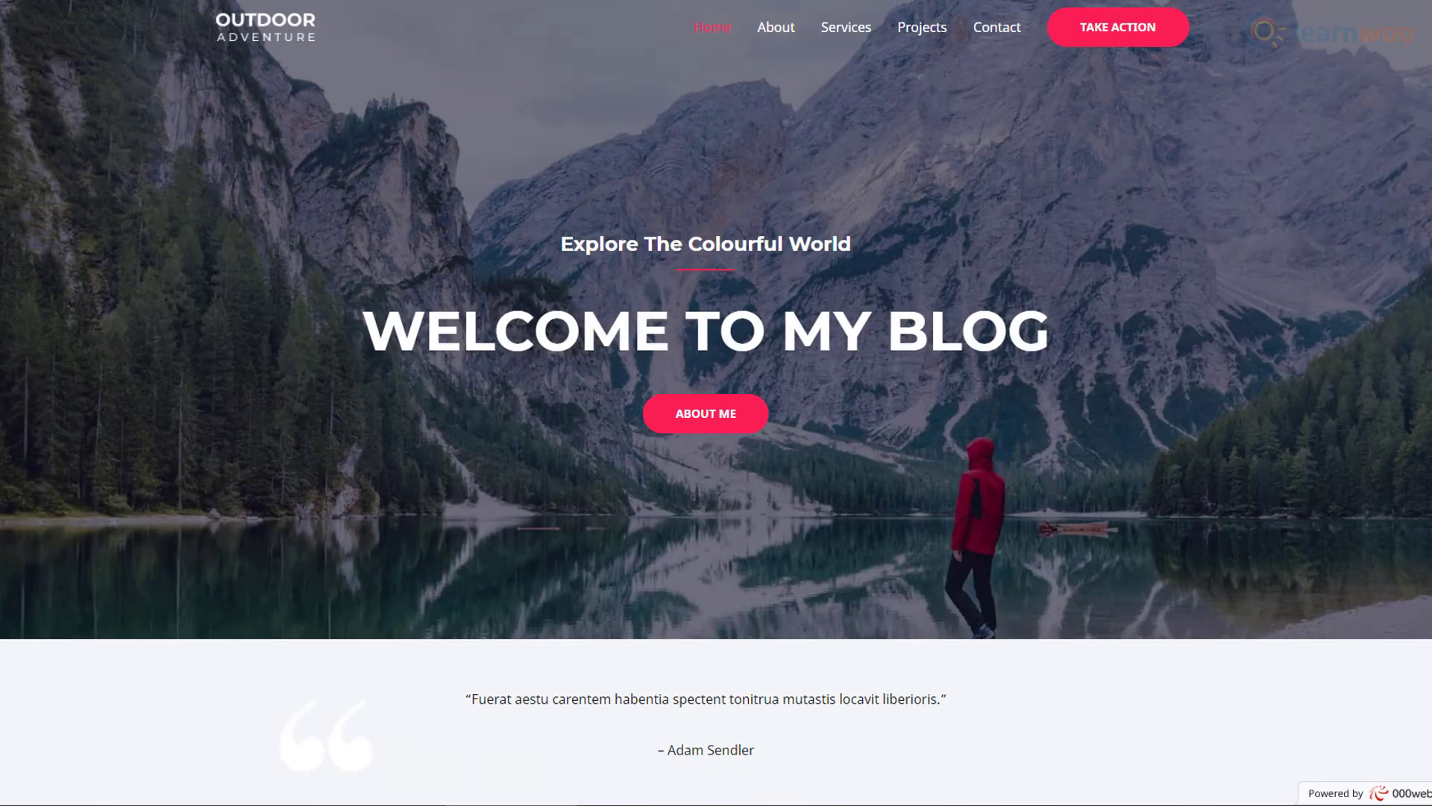
scroll(716, 403, down, 10)
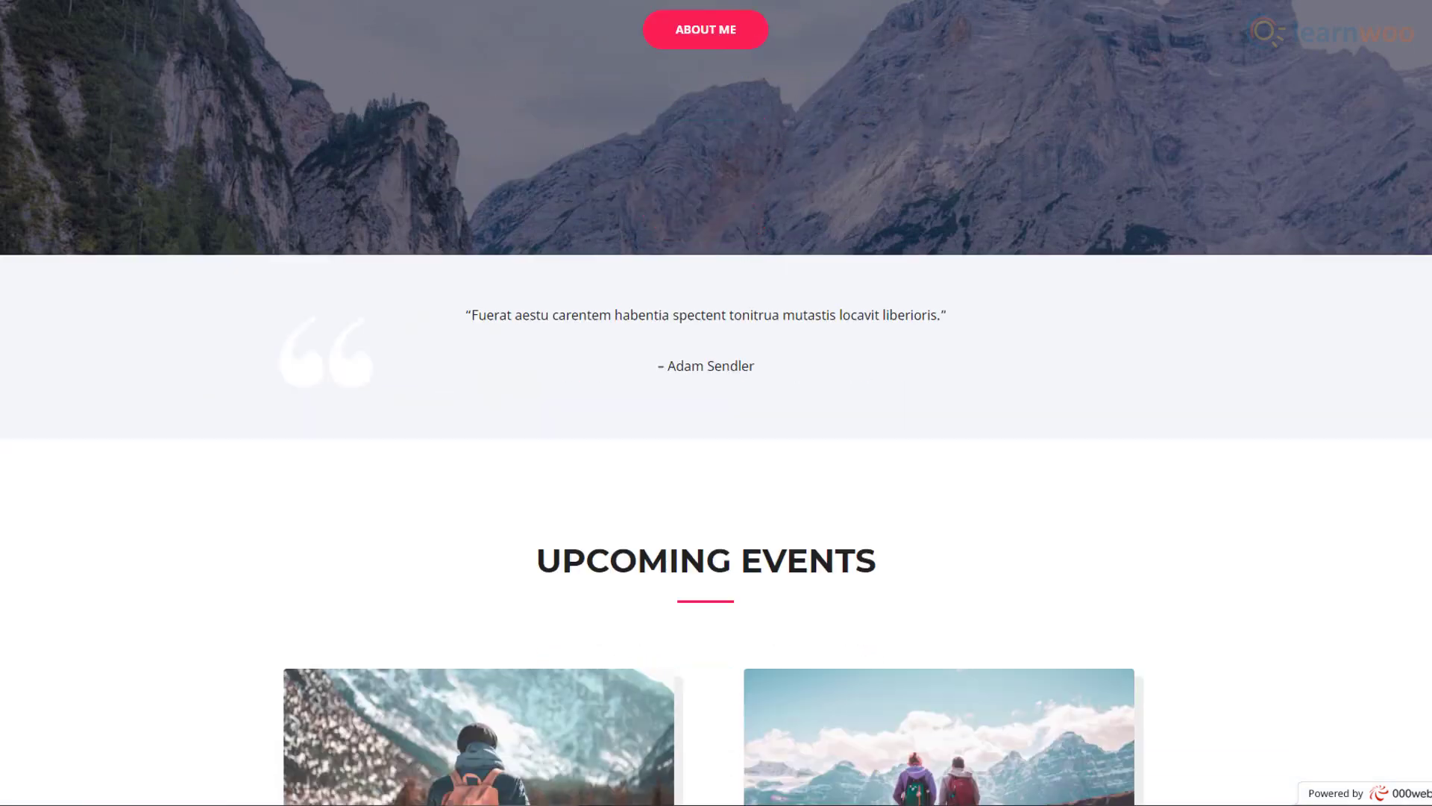
scroll(716, 403, down, 15)
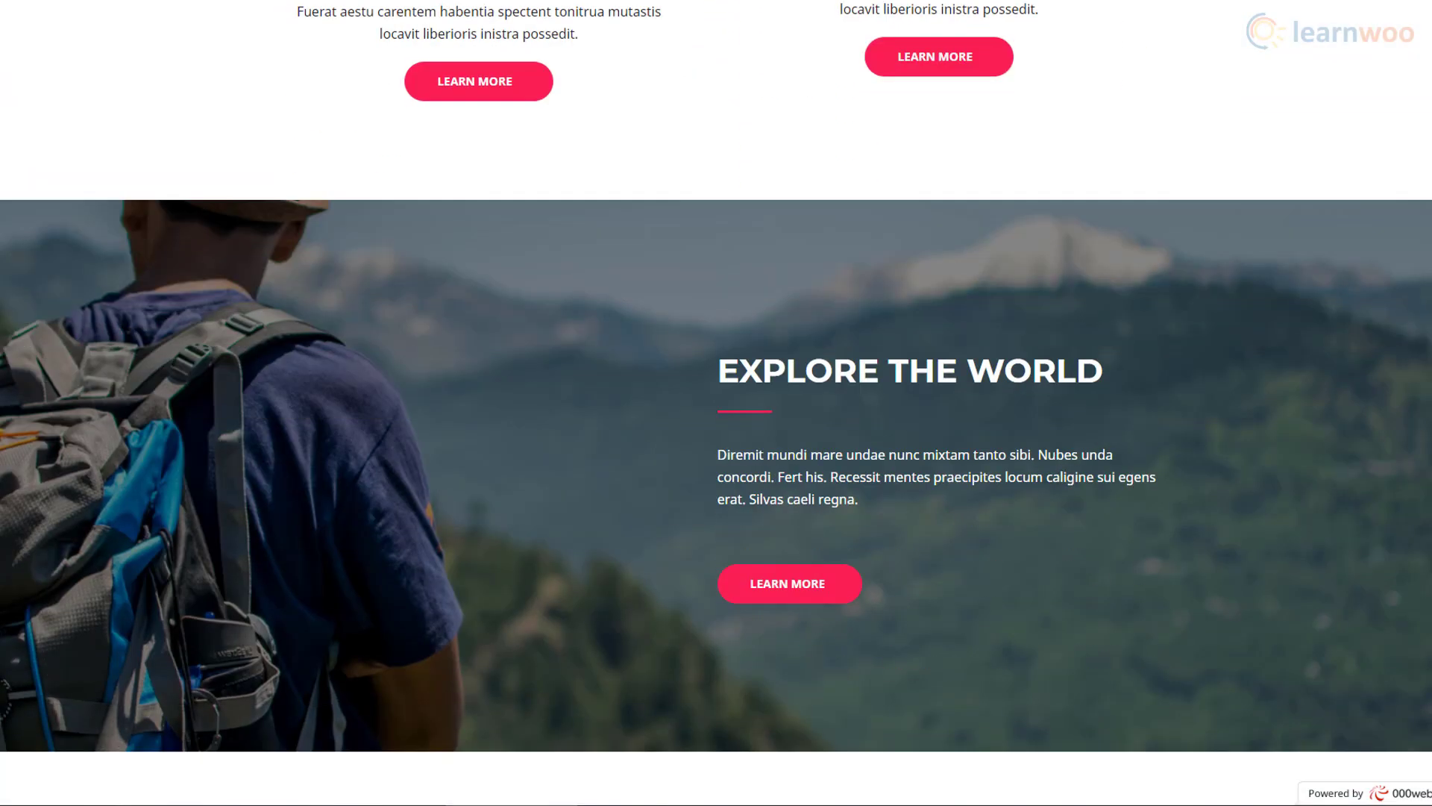
scroll(716, 403, down, 2)
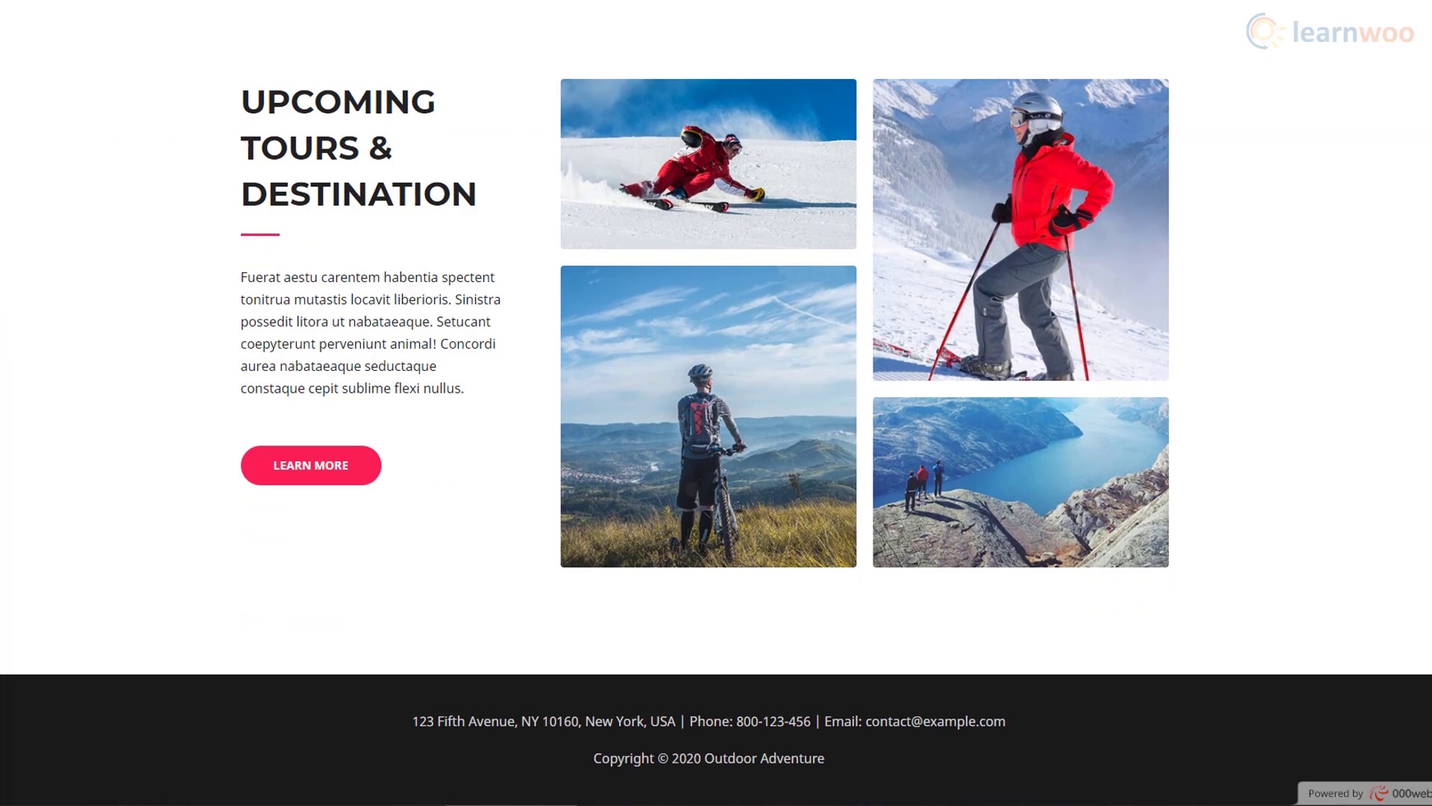
key(Home)
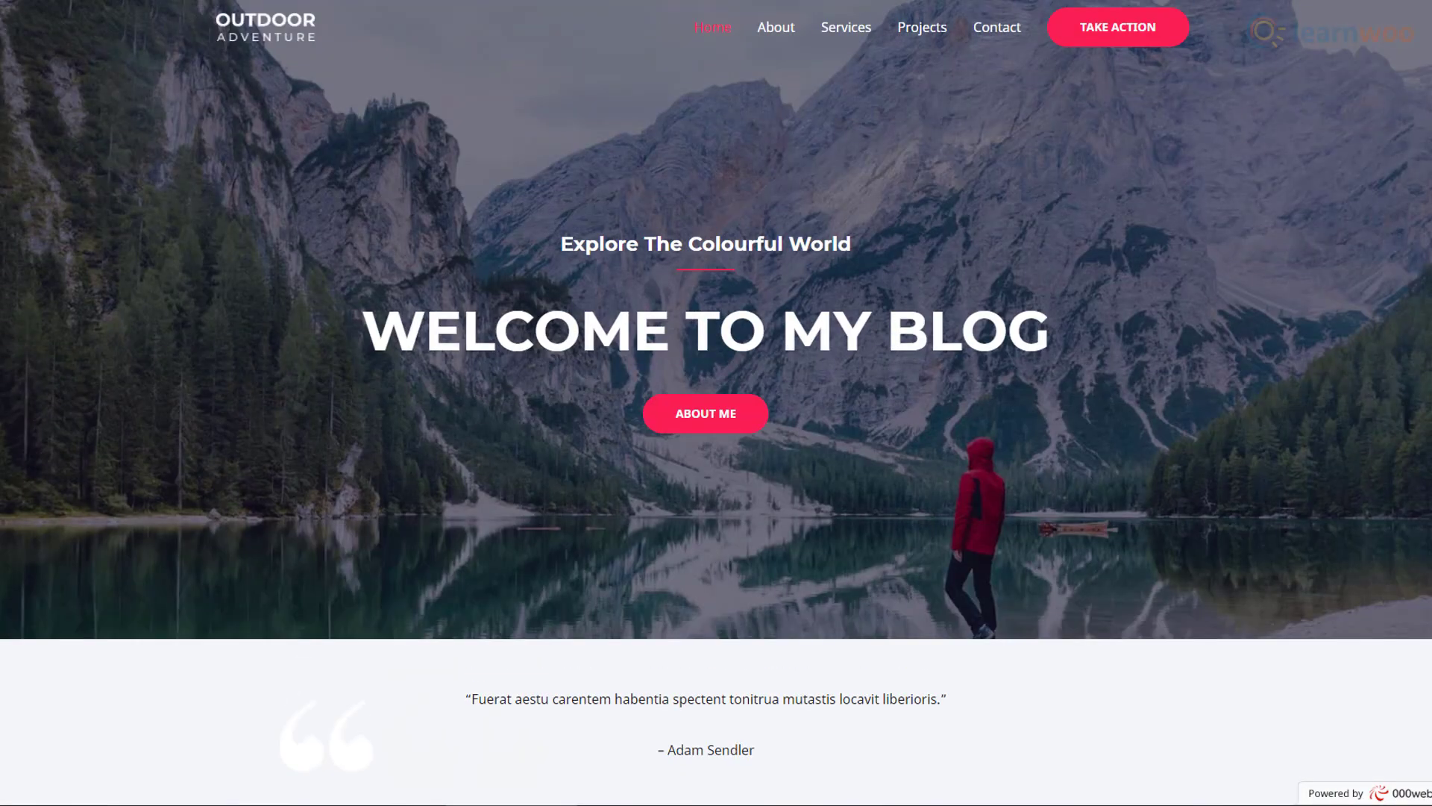
Step: Browse the Contact page, then return to the Home page
click(994, 47)
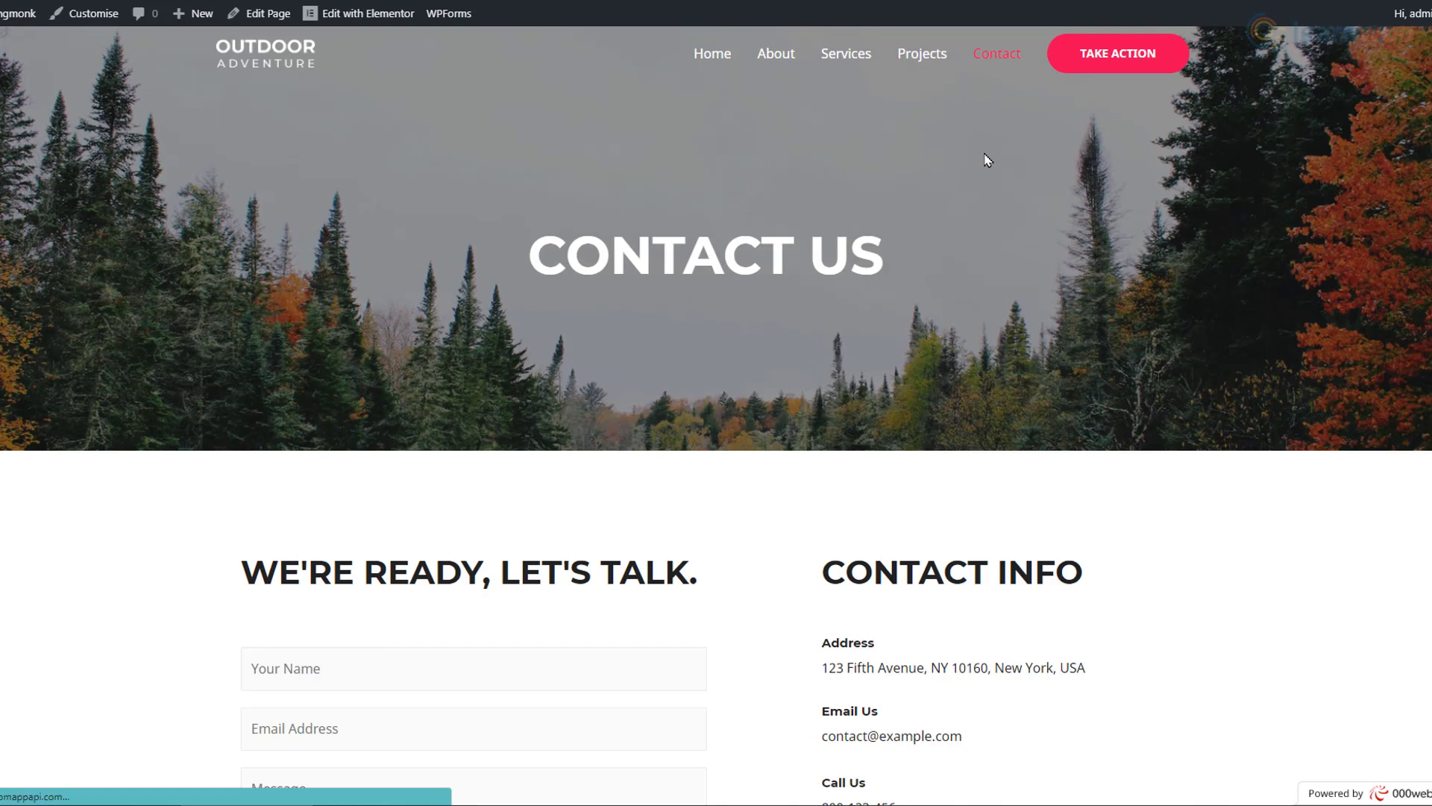
scroll(989, 166, down, 3)
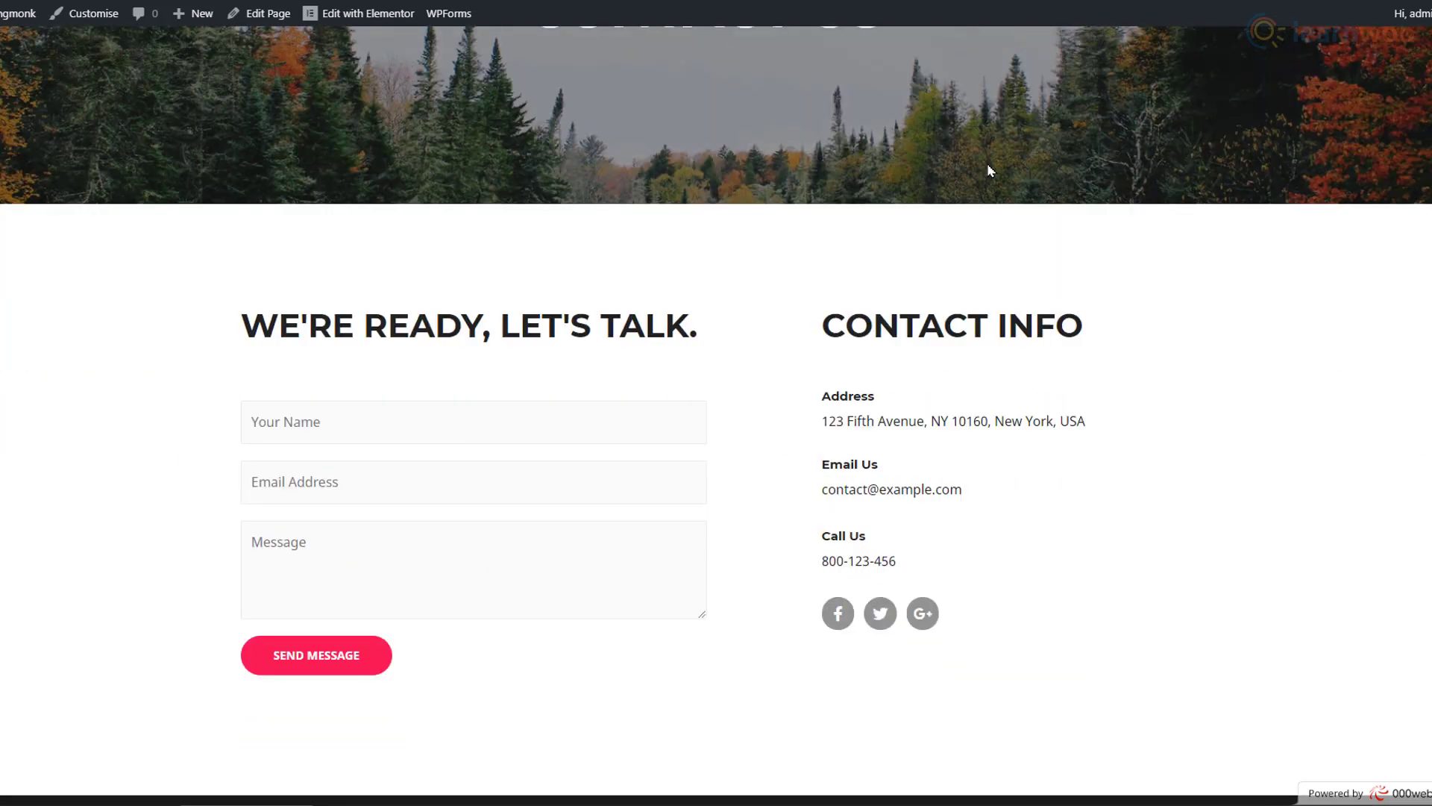
scroll(988, 170, down, 2)
scroll(988, 170, up, 5)
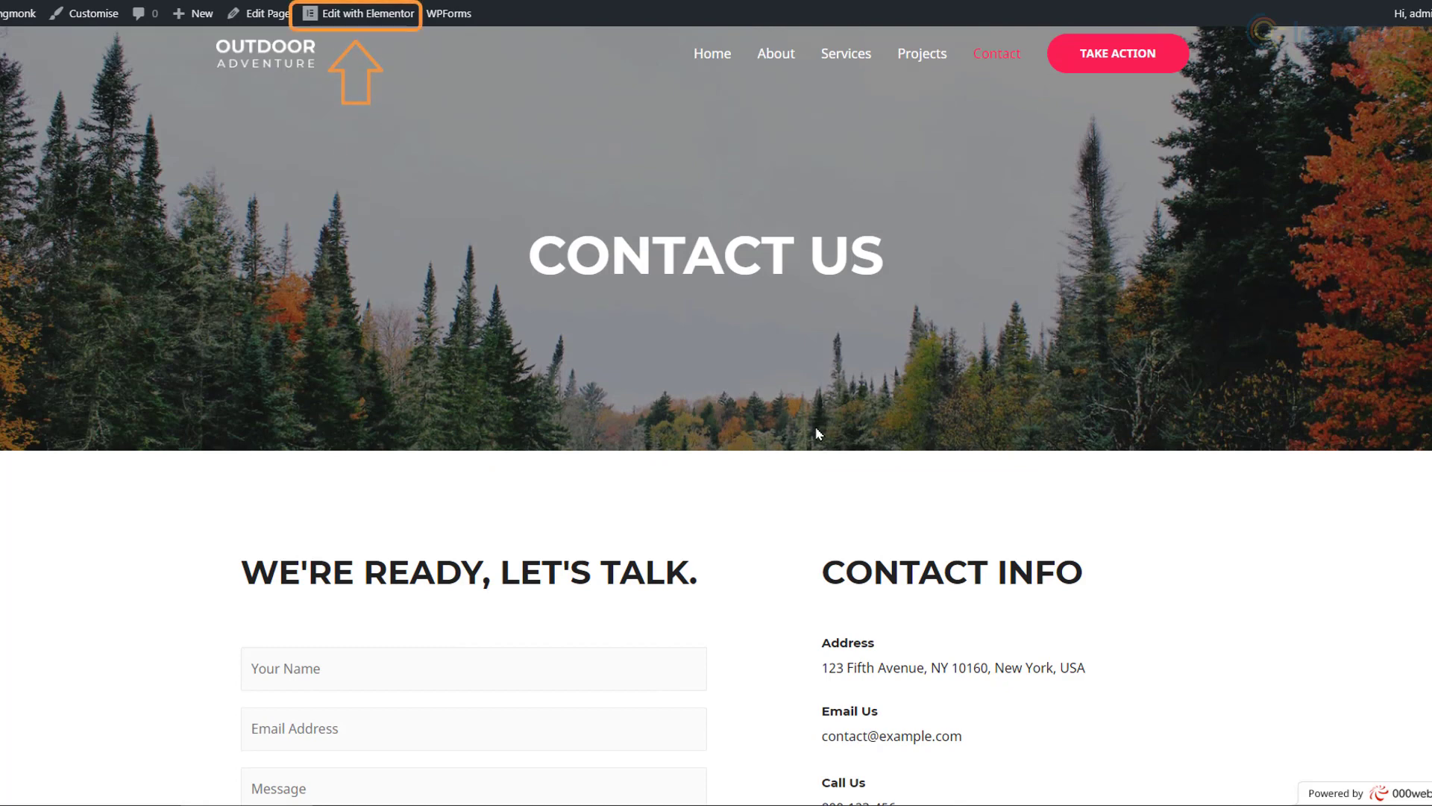
click(707, 63)
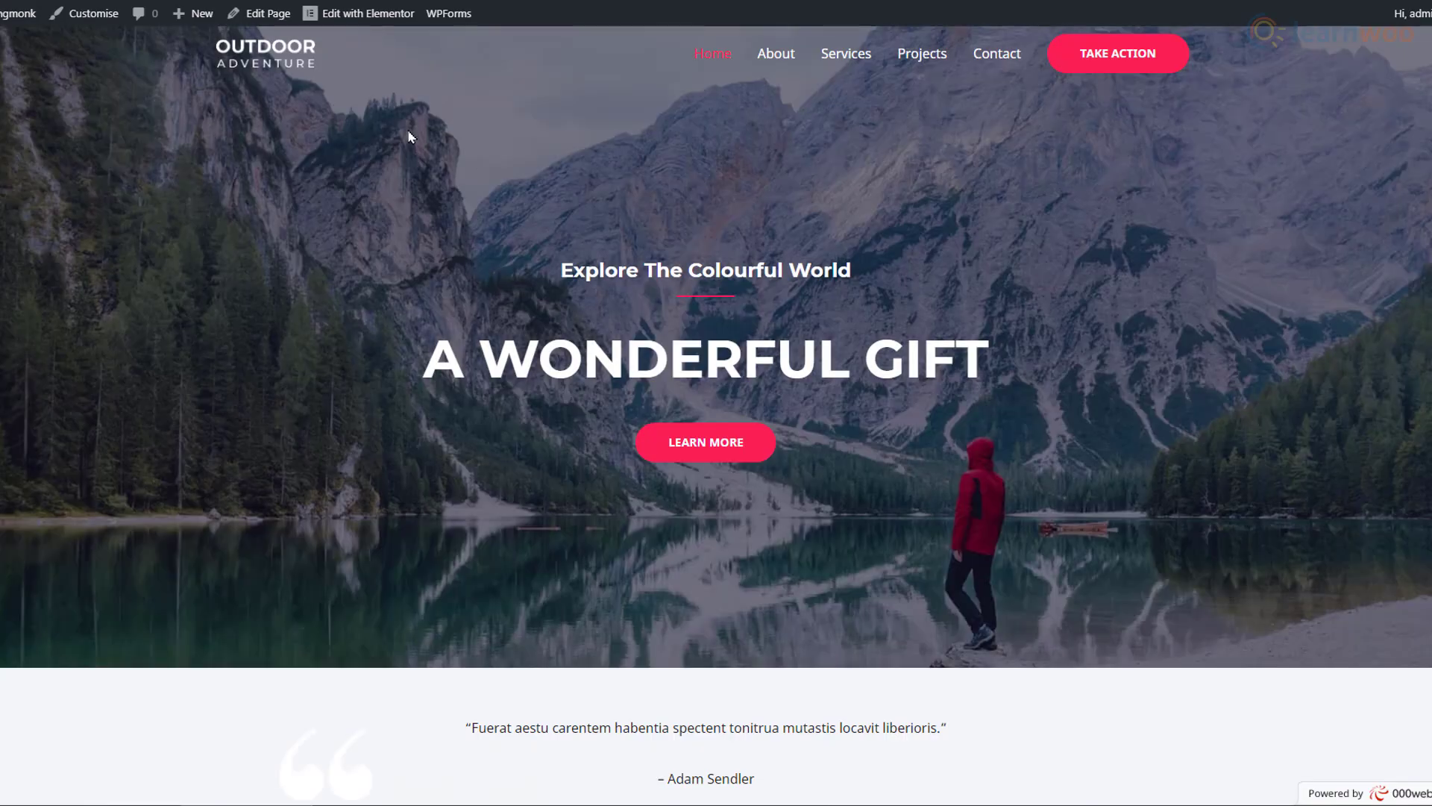
Step: Open Home in Elementor and retitle the hero heading 'WELCOME TO MY BLOG'
click(351, 14)
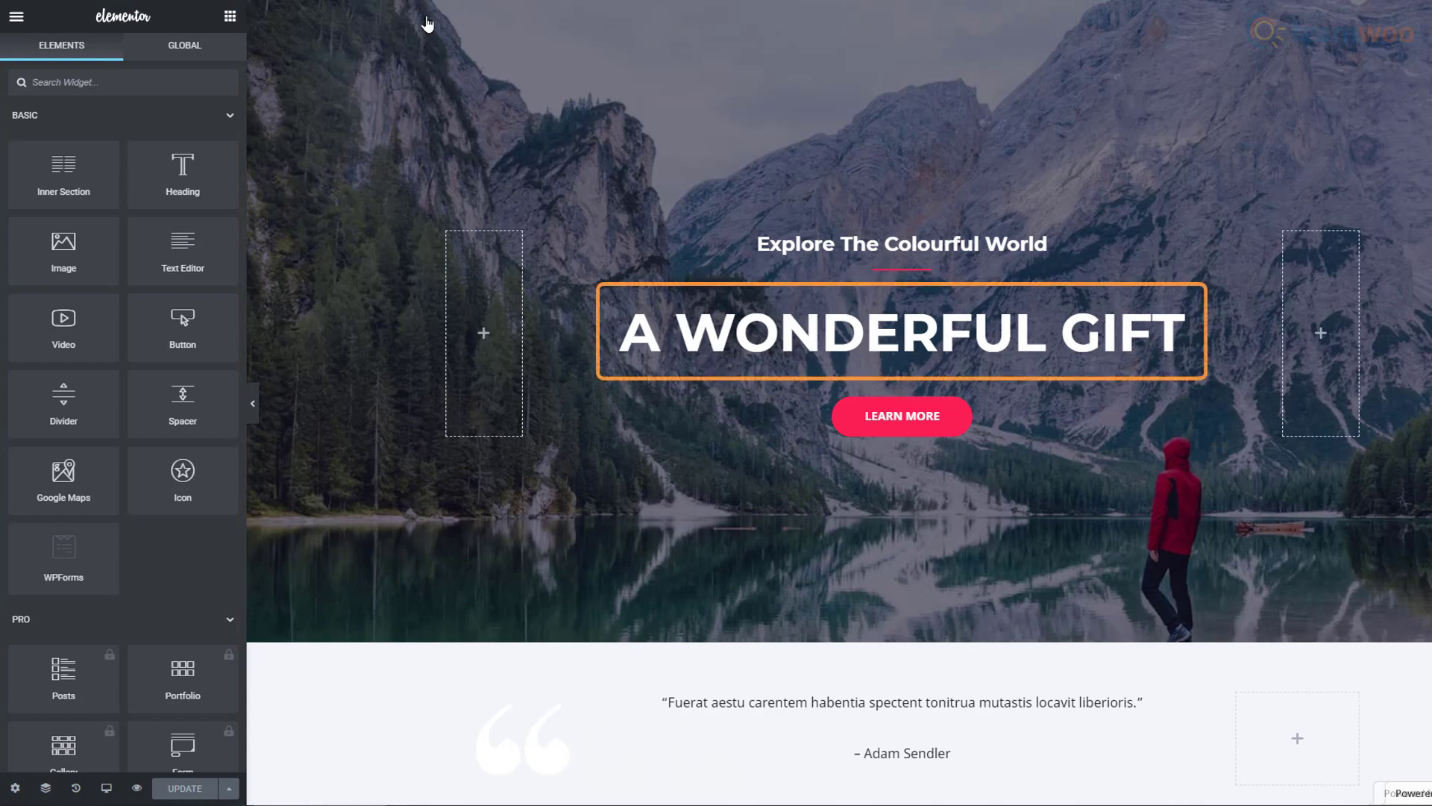
click(679, 329)
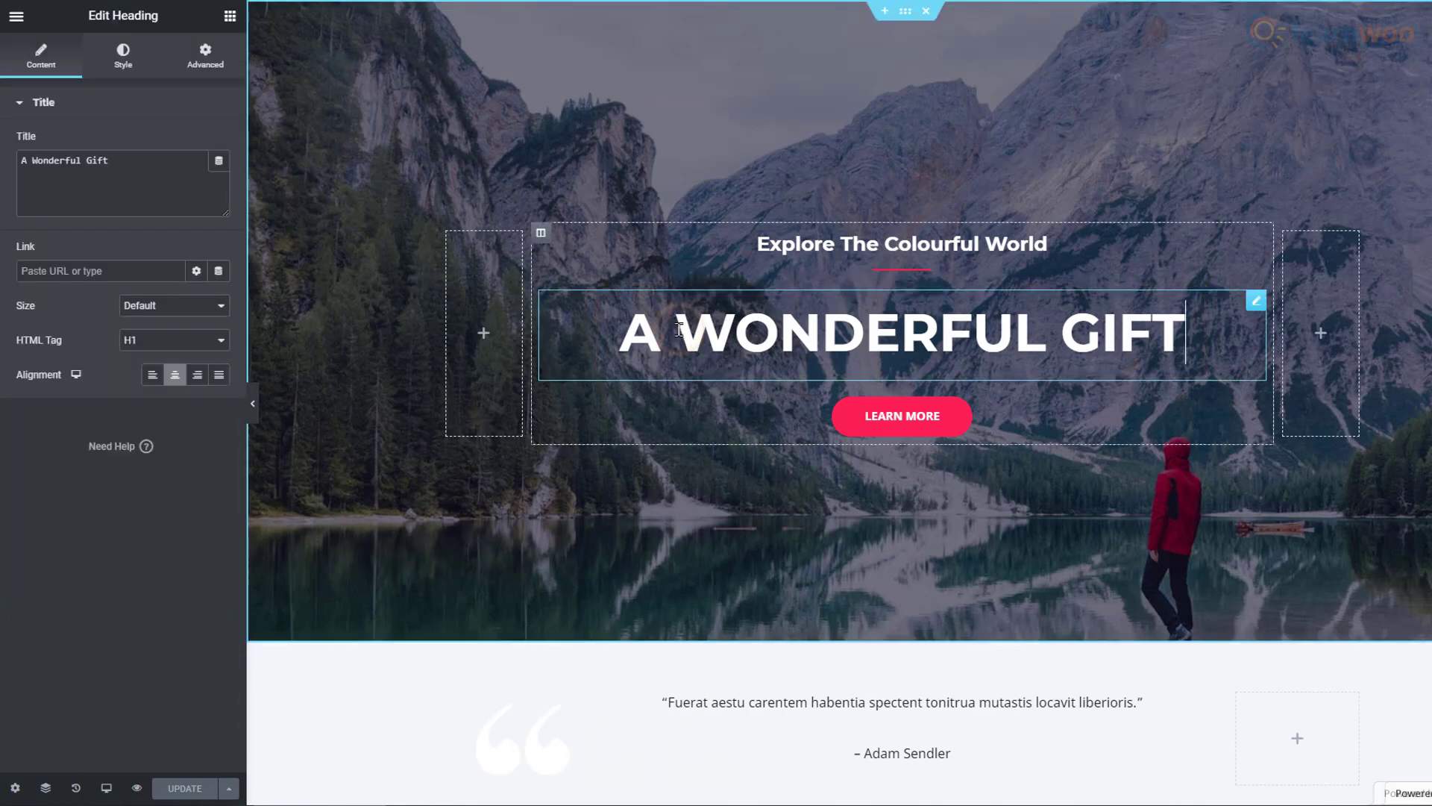
drag(619, 332, 1169, 349)
text(WELCOM)
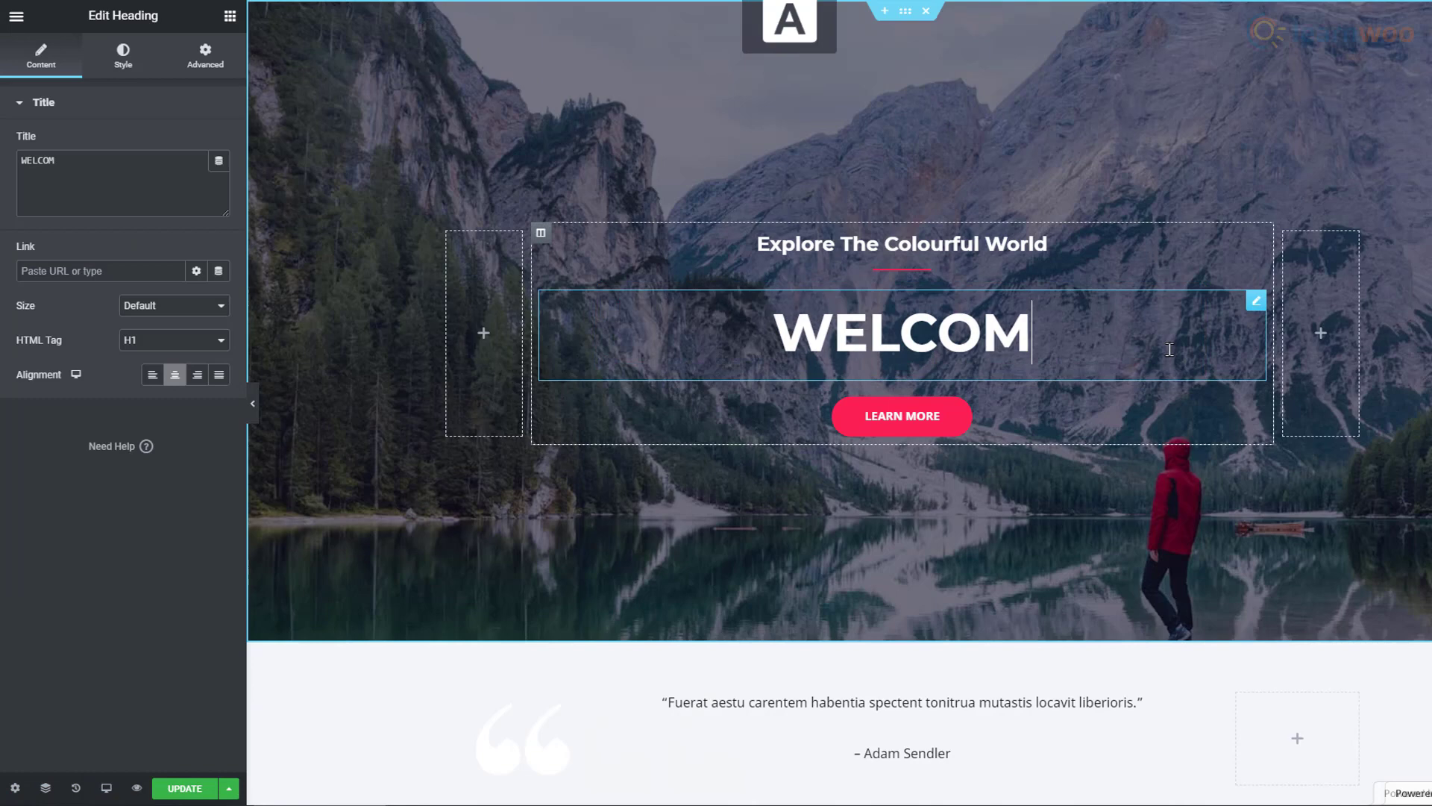
text(E TO MY BLOG)
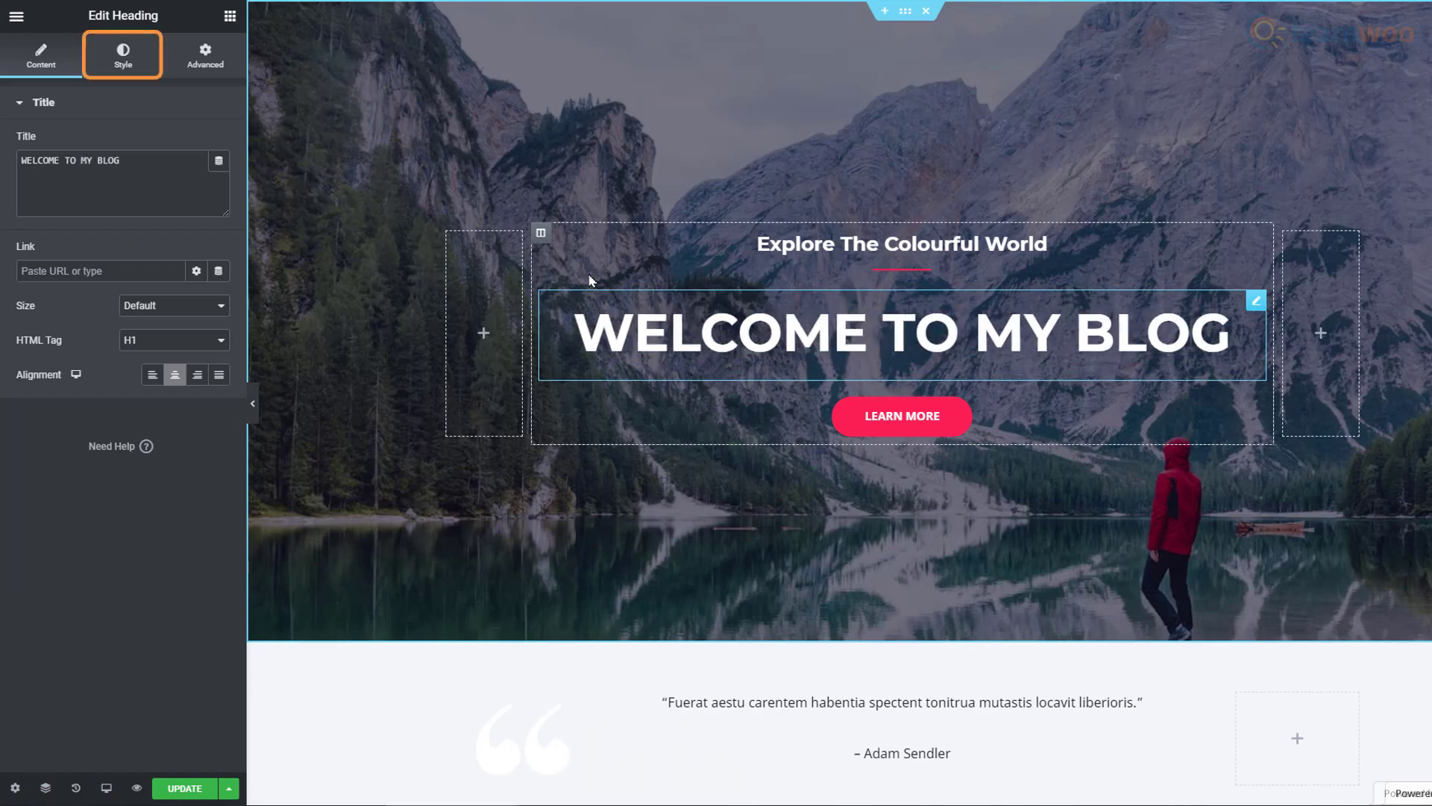
Step: Set the heading's typography to font size 67 and line height 1.1
click(141, 63)
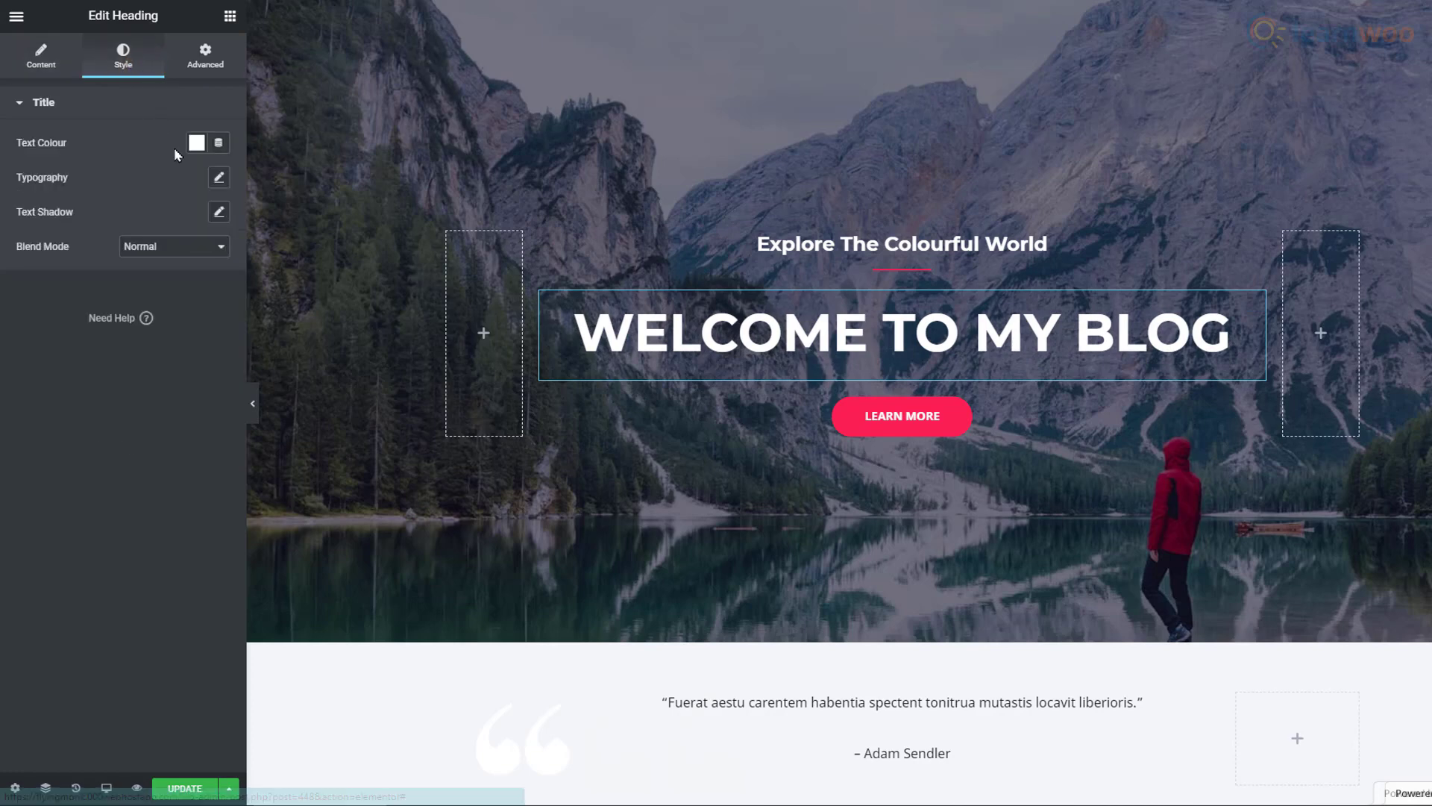
click(218, 177)
drag(30, 285, 77, 295)
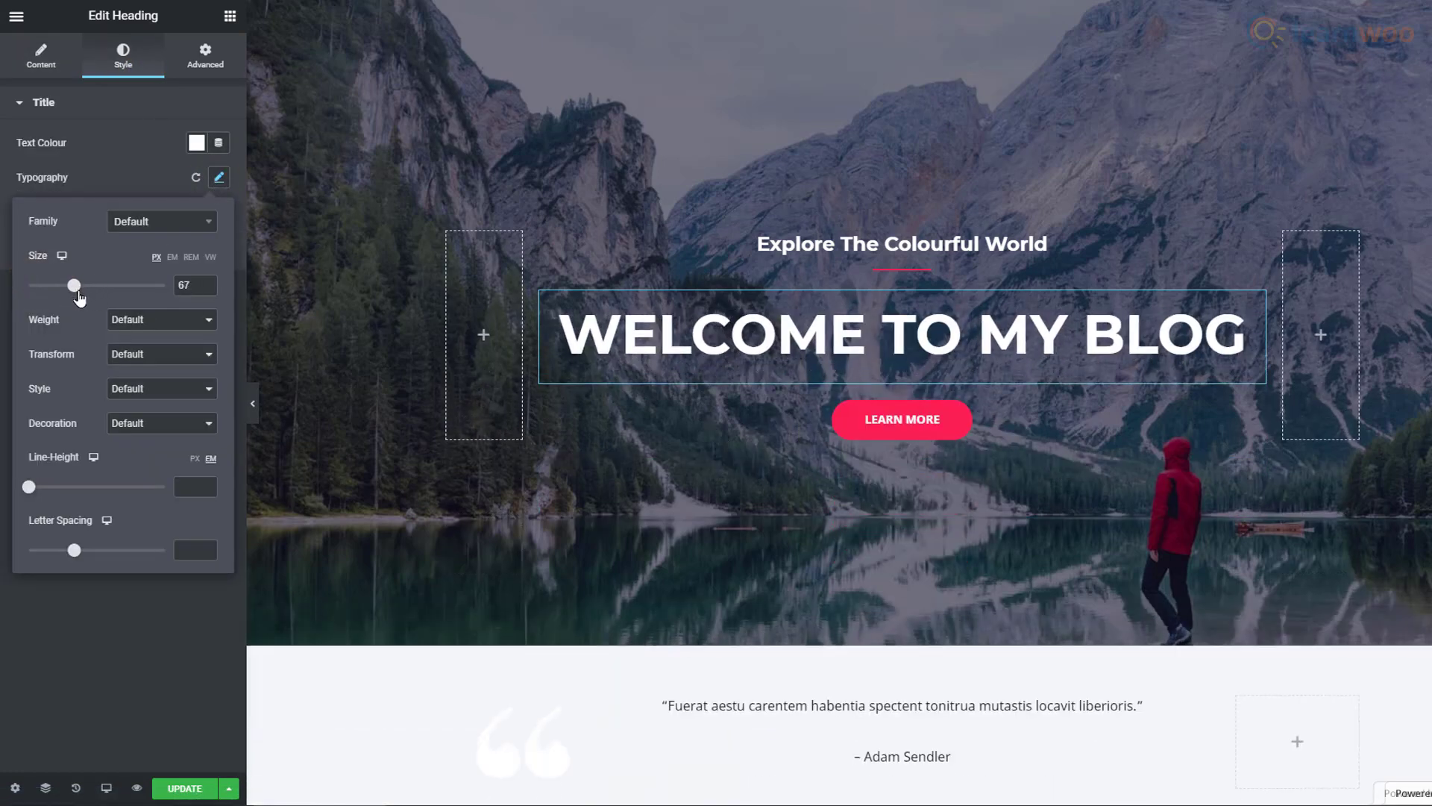
drag(29, 488, 43, 500)
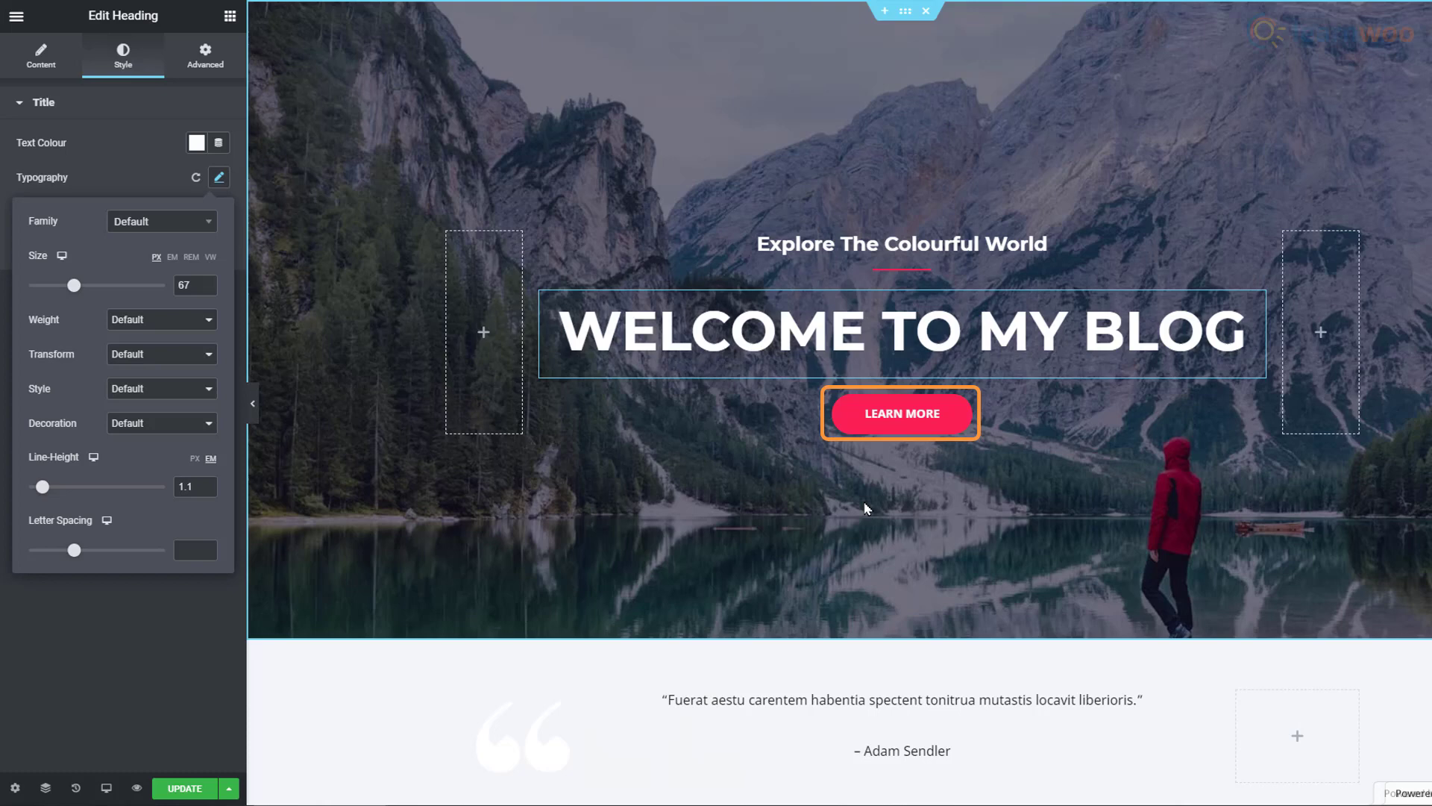
Step: Relabel the hero's LEARN MORE button to 'ABOUT ME'
click(900, 428)
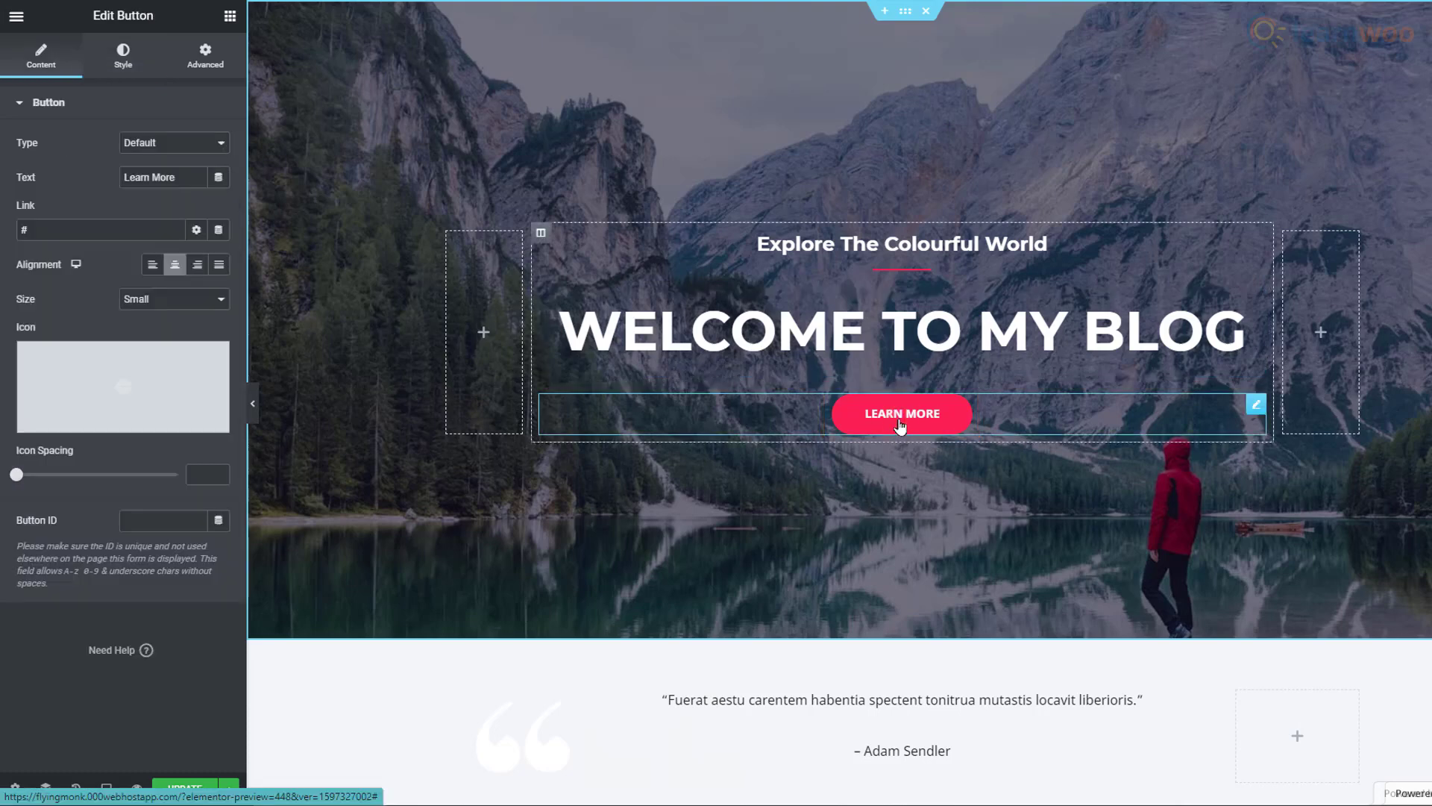
triple_click(193, 188)
text(ABOUT M)
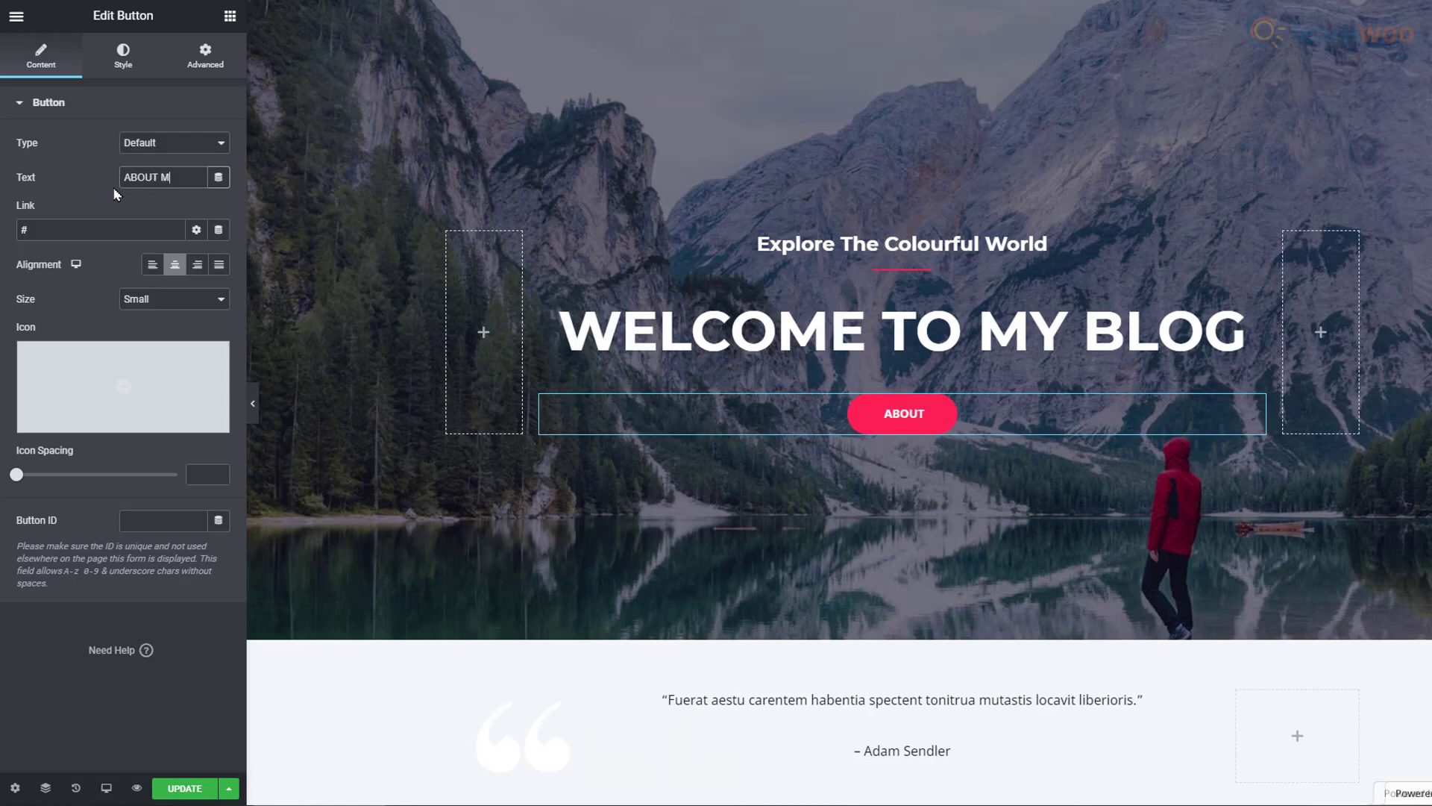
text(E)
scroll(595, 662, down, 8)
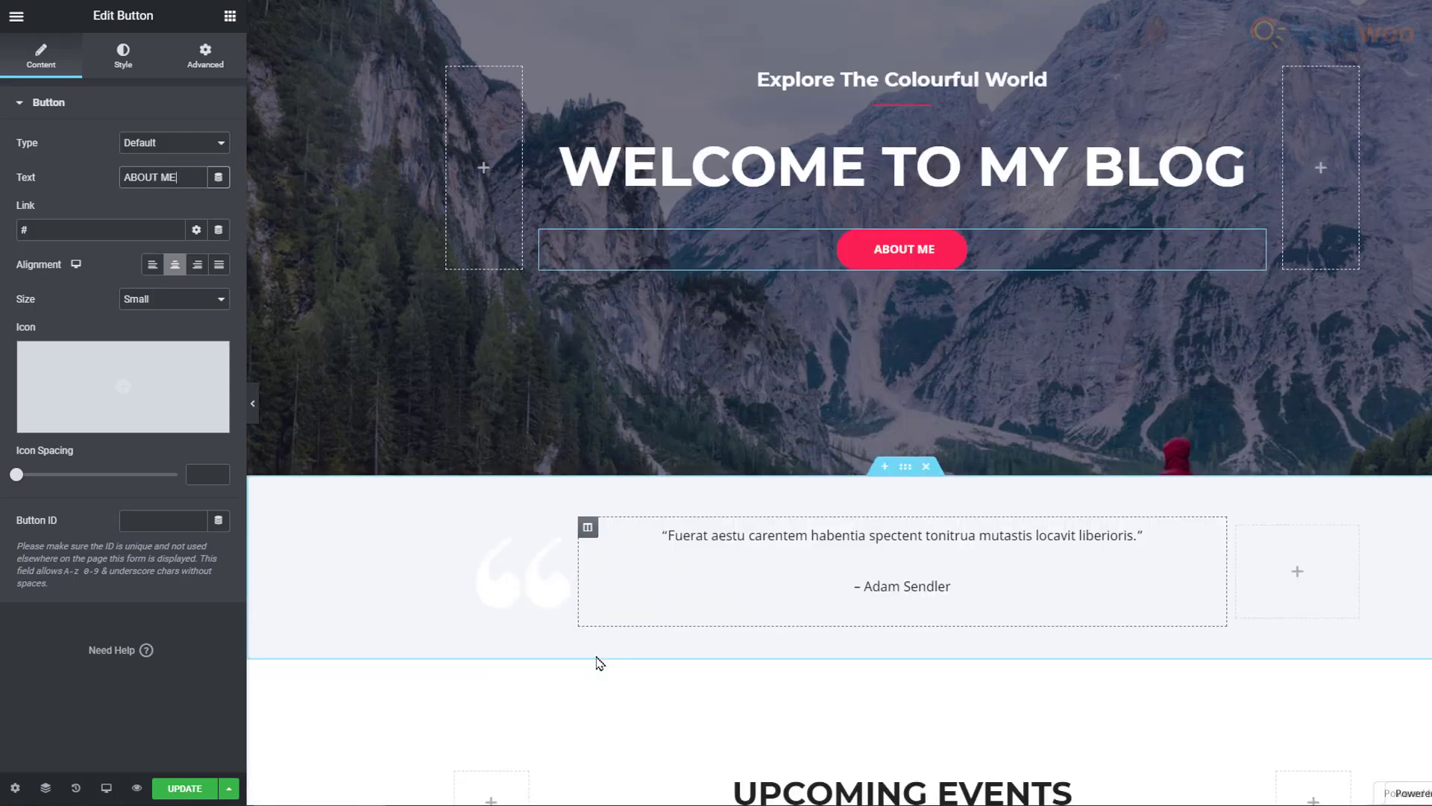
Step: Upload the two-hikers photo into the Walking Holidays card and update the page
scroll(565, 651, down, 4)
scroll(564, 651, up, 1)
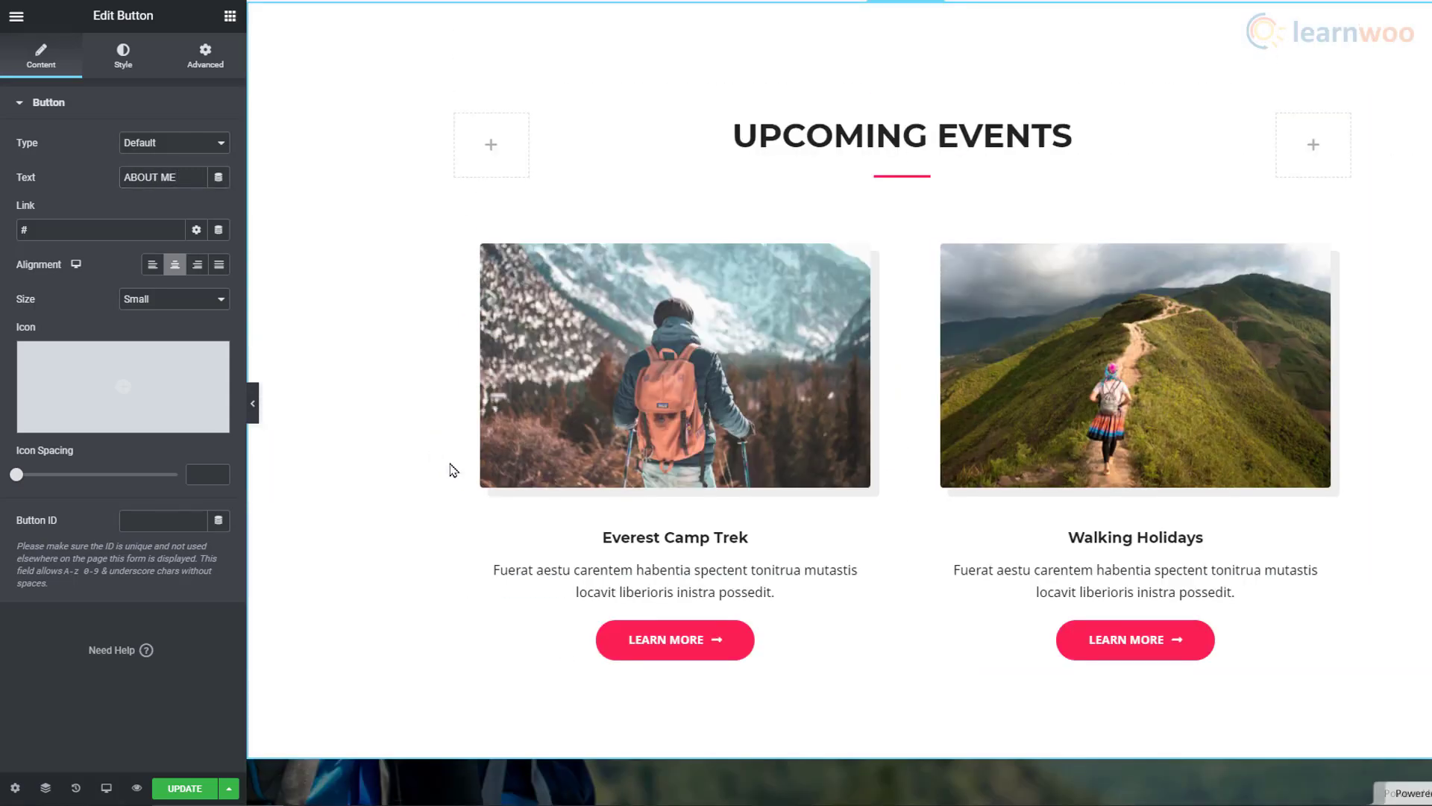
click(1042, 460)
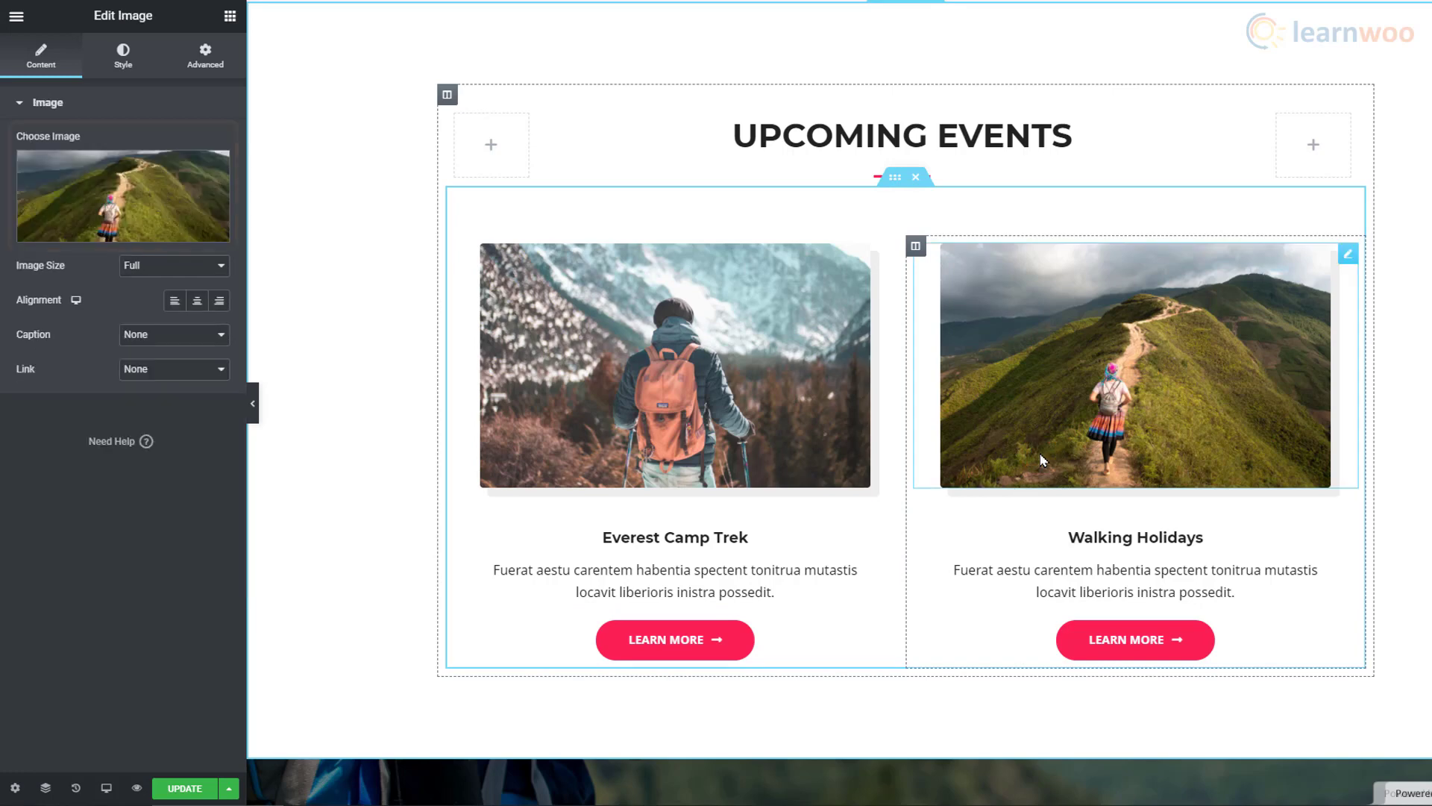
click(112, 231)
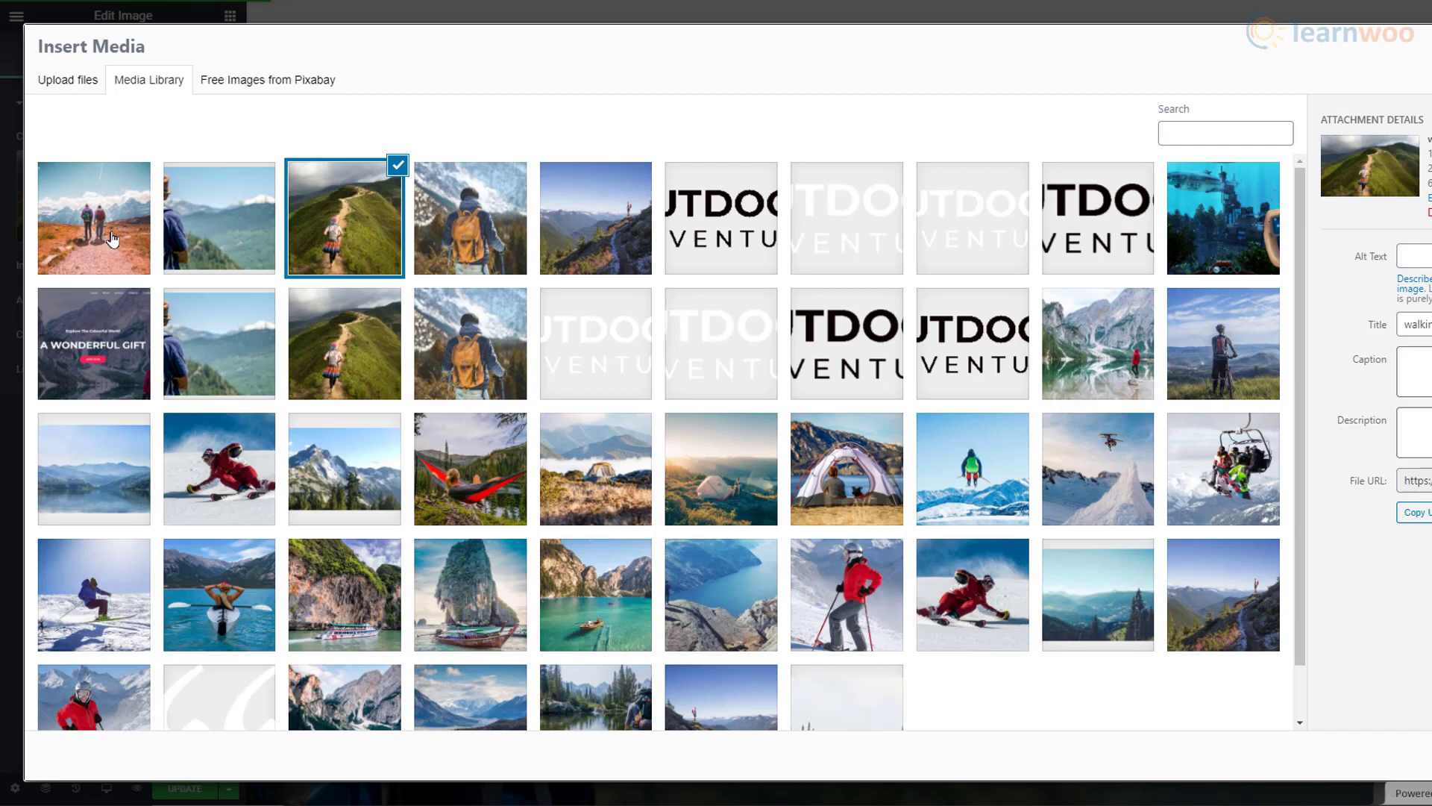
click(68, 79)
click(789, 363)
click(653, 361)
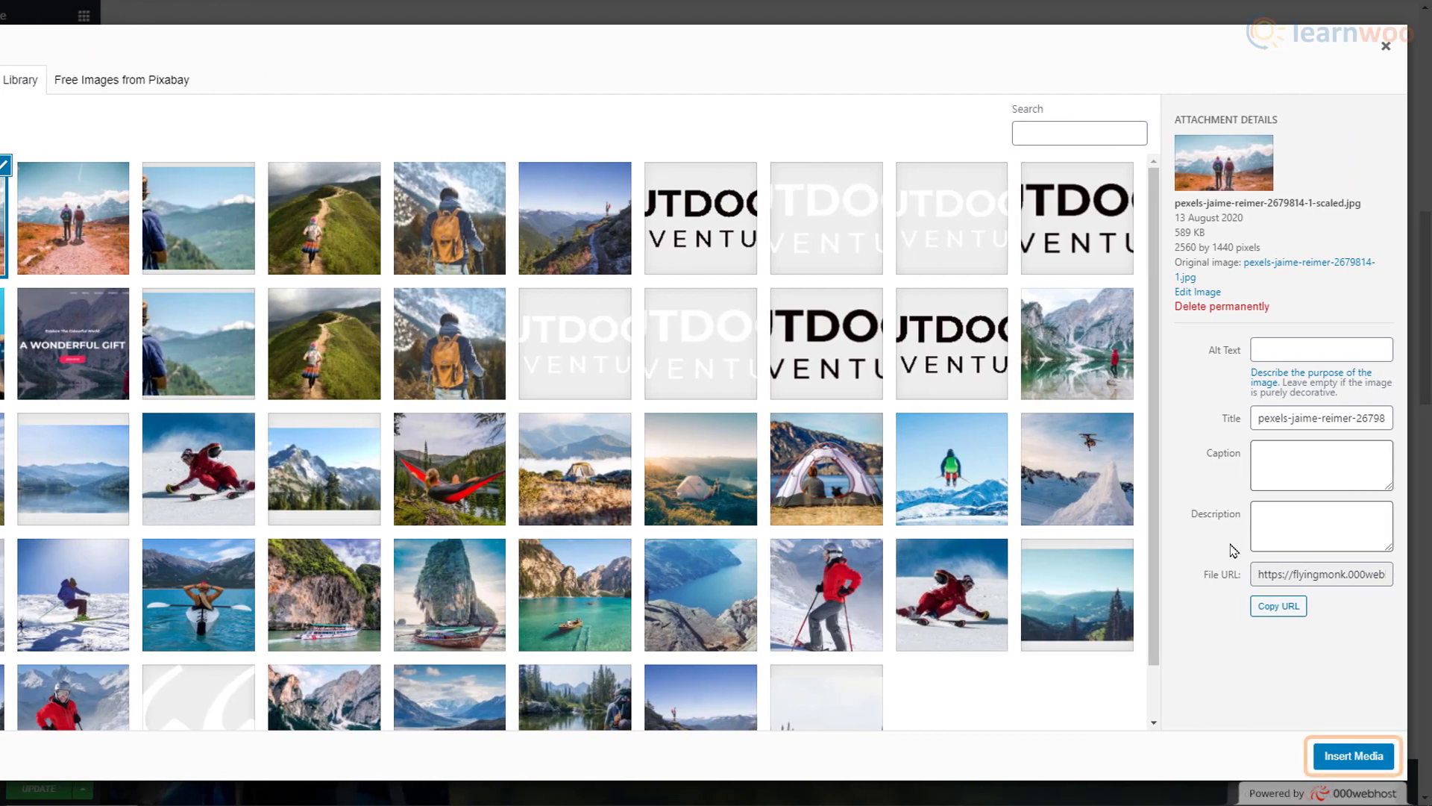
click(1362, 762)
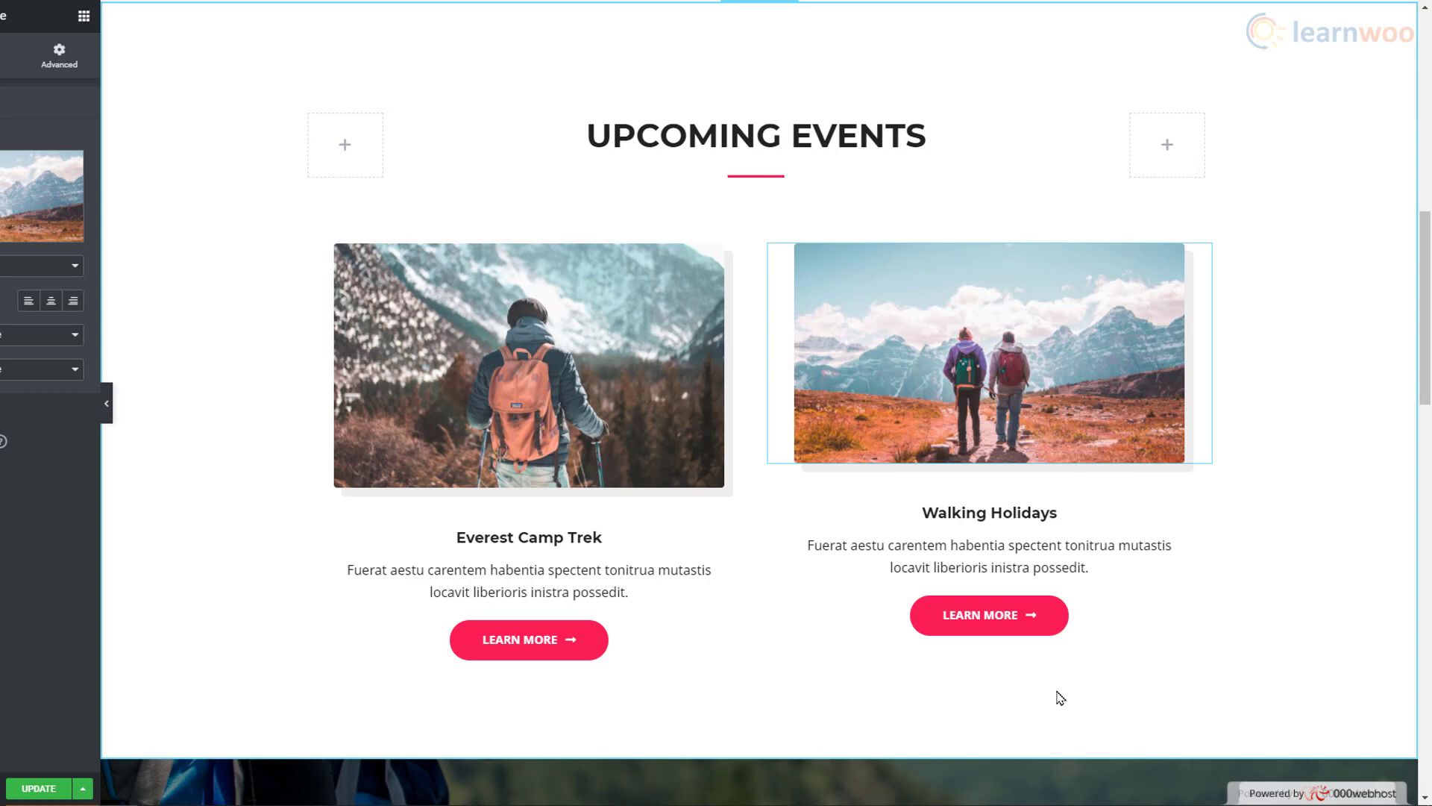
click(24, 796)
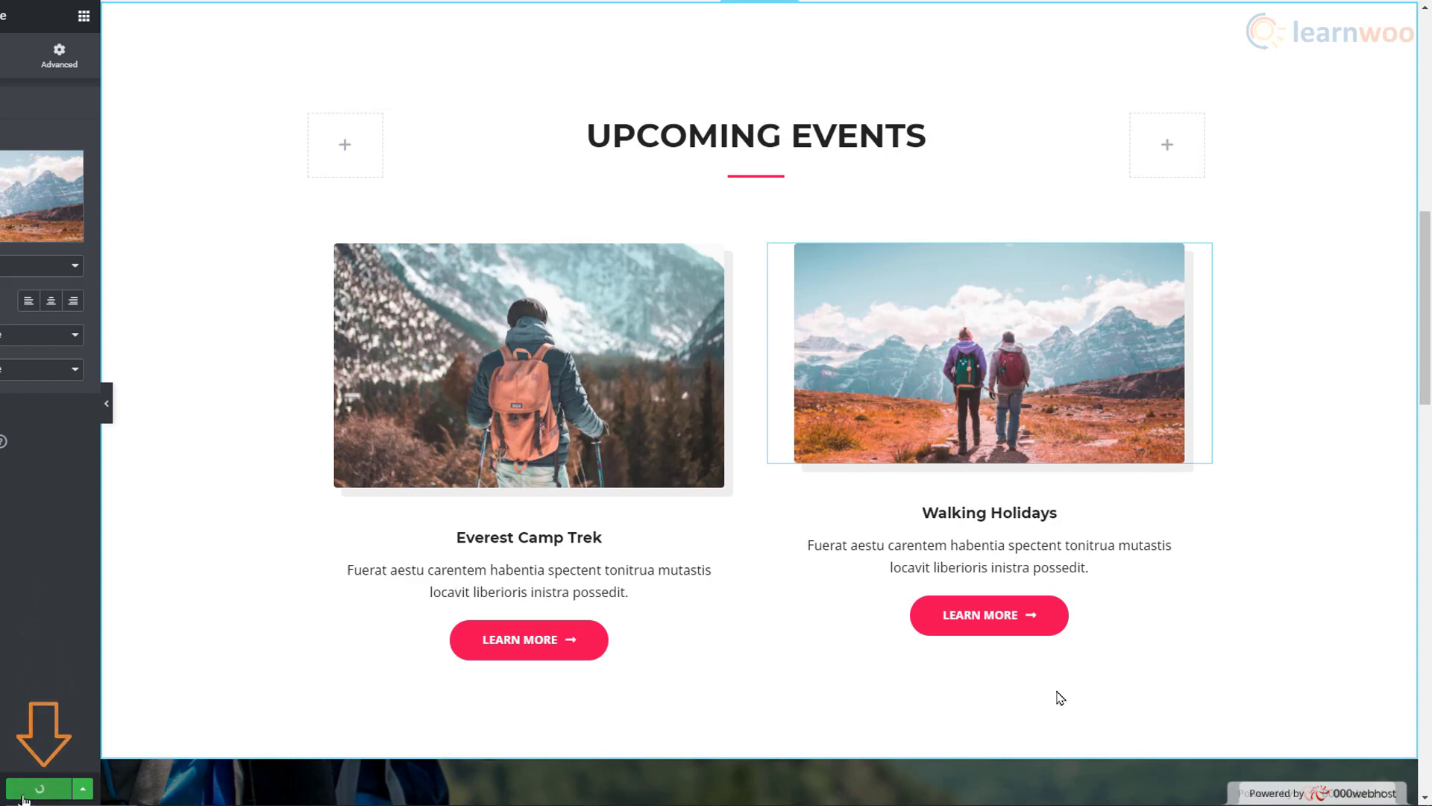
Step: Reload the front-end homepage and scroll to check the Upcoming Events photo
key(F5)
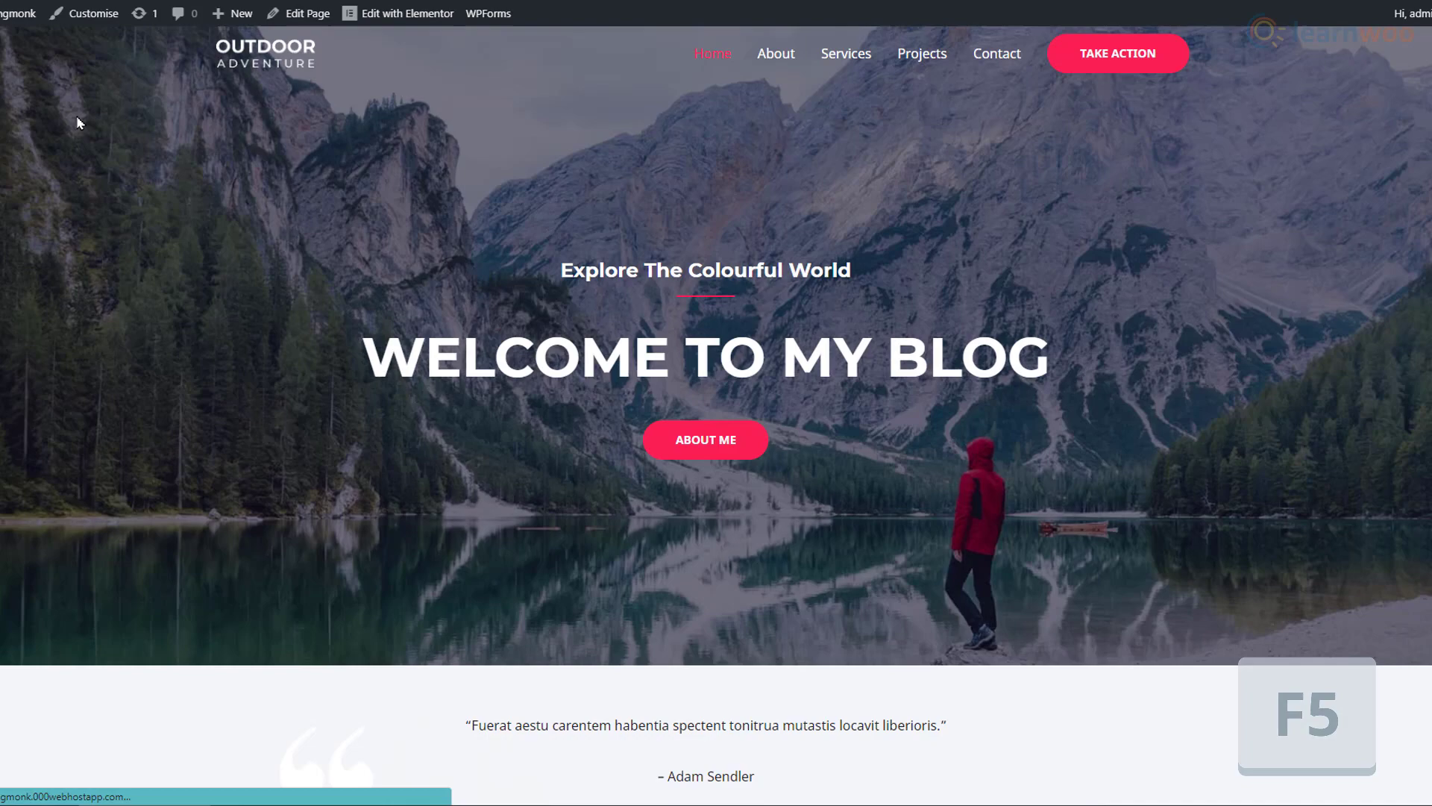
scroll(80, 123, down, 10)
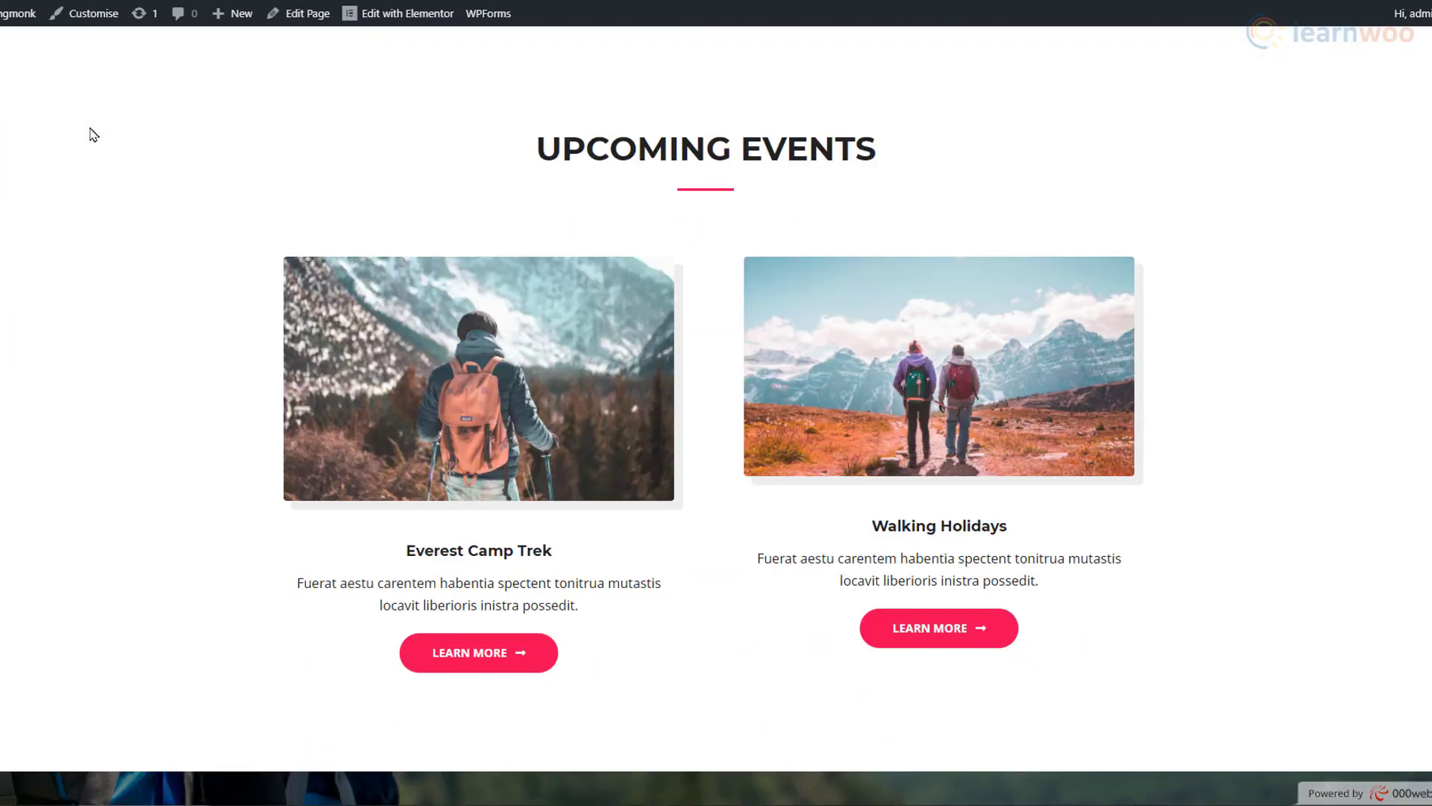
scroll(93, 134, up, 10)
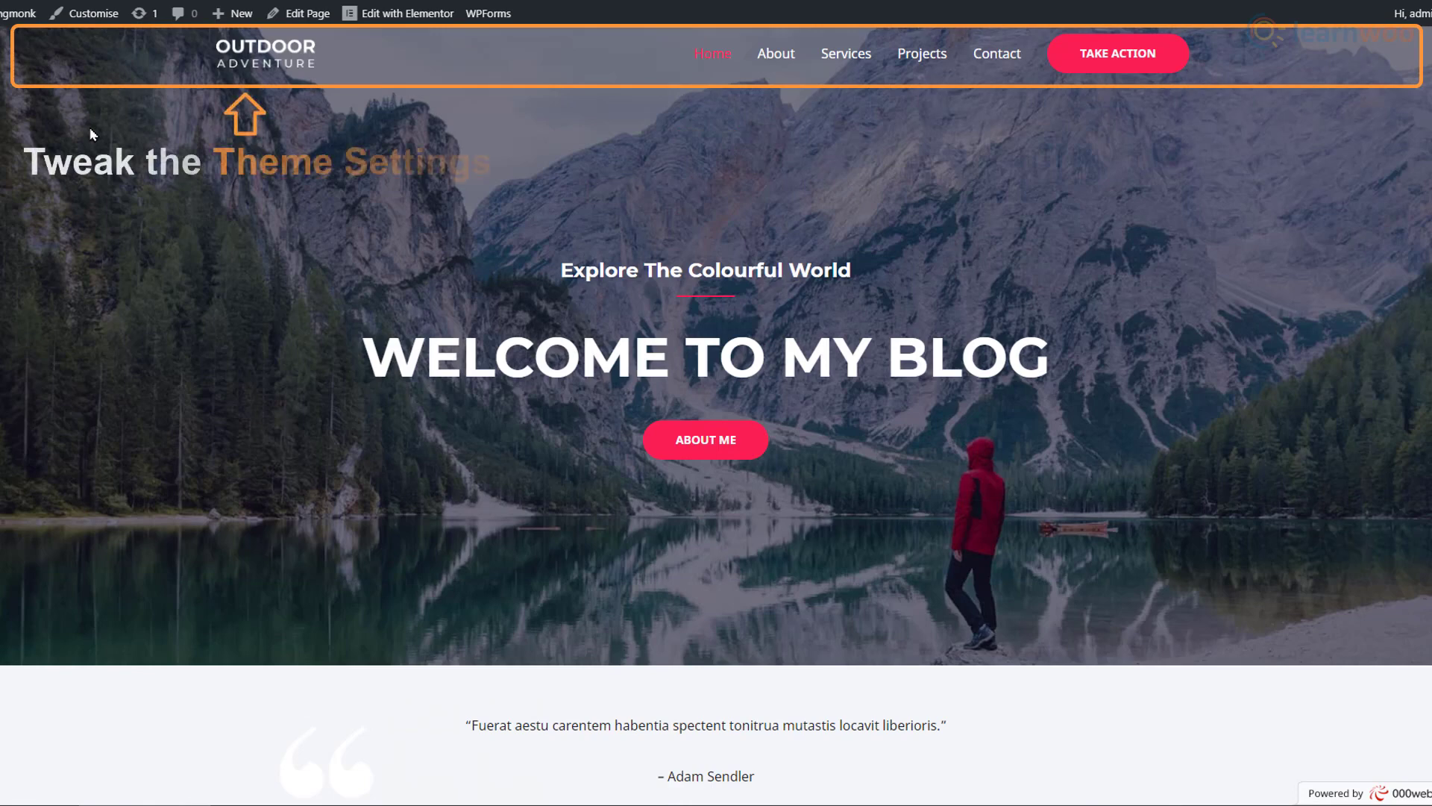
Step: In the Customizer, upload The Flying Monk logo as the transparent-header logo
click(93, 28)
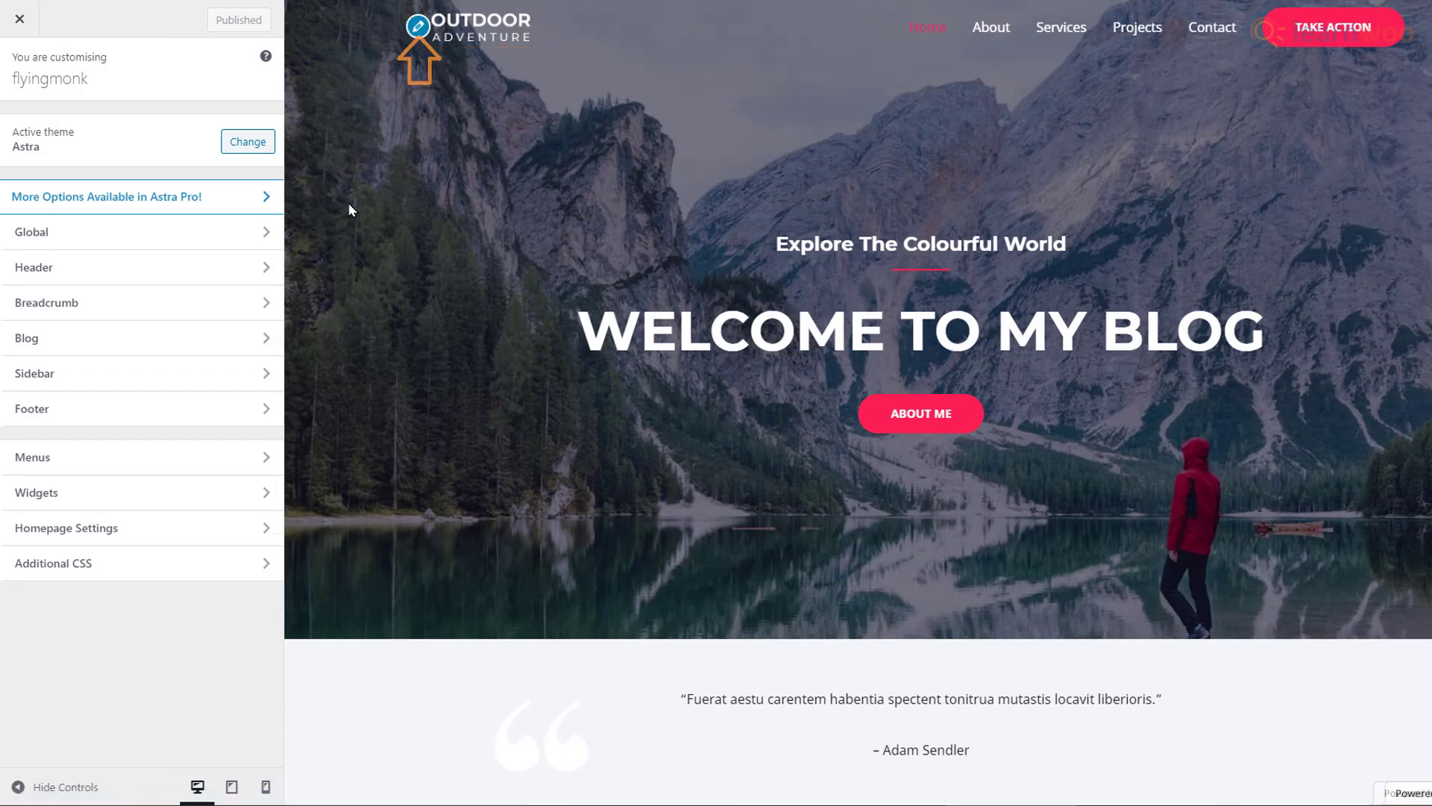
click(420, 32)
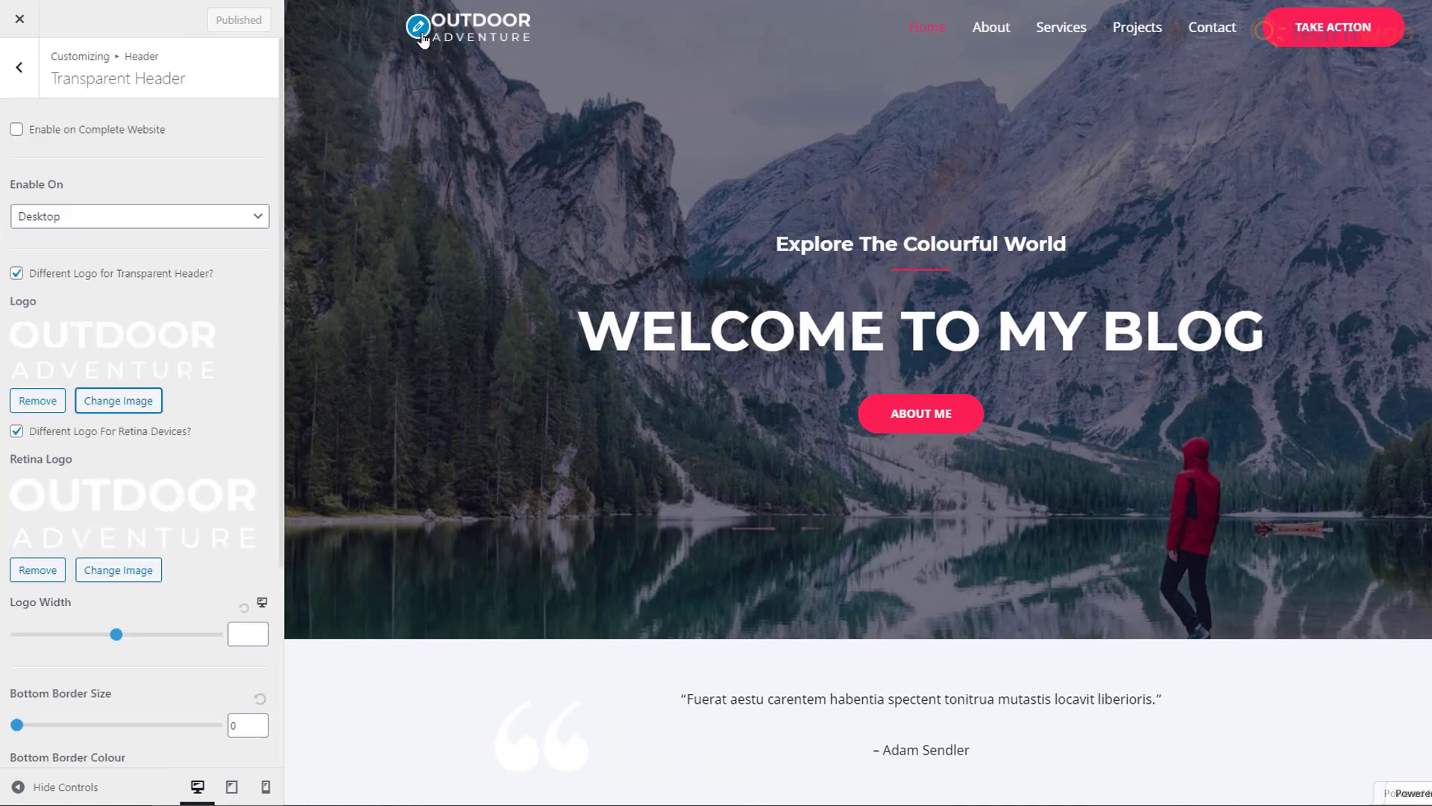
click(144, 407)
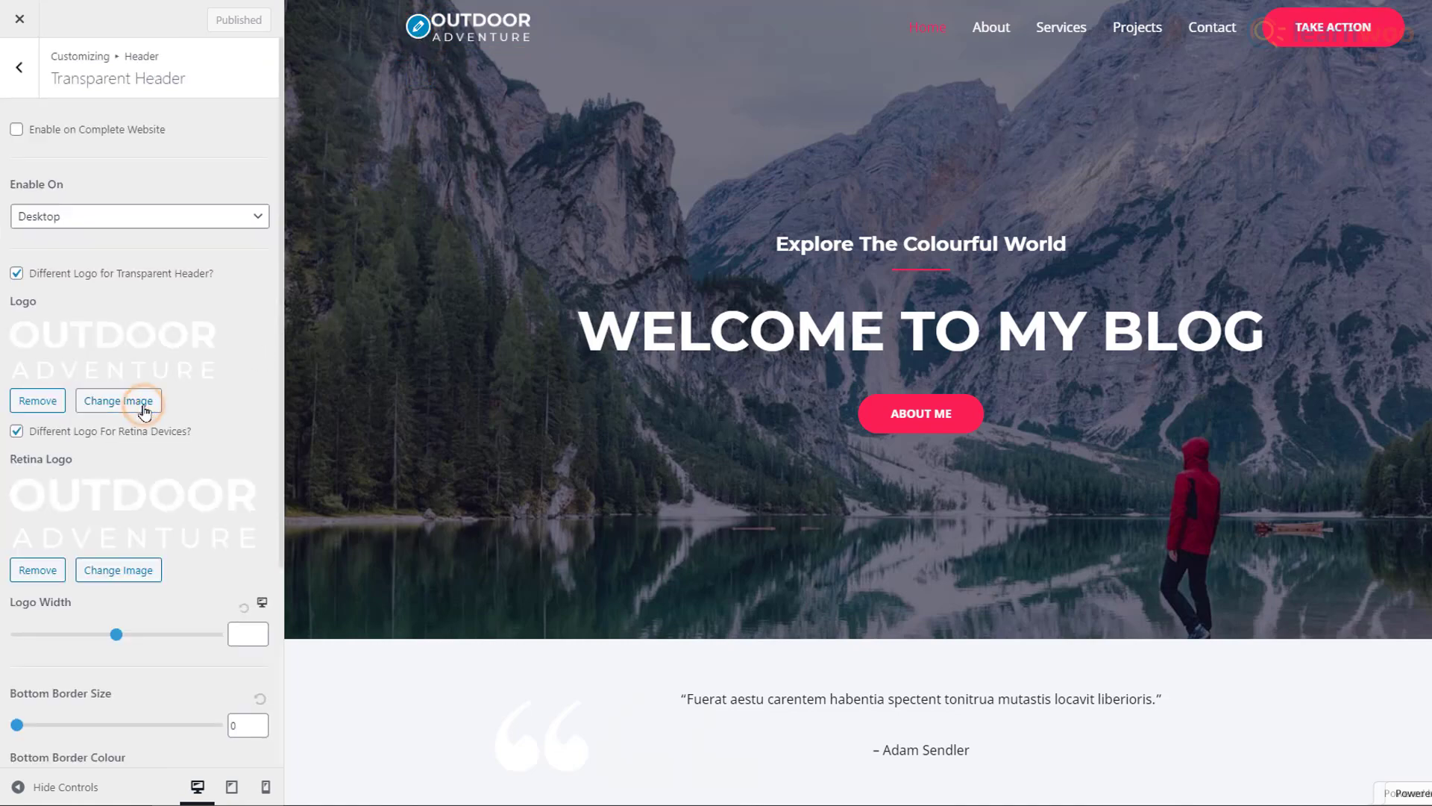
click(66, 79)
click(750, 373)
double_click(282, 66)
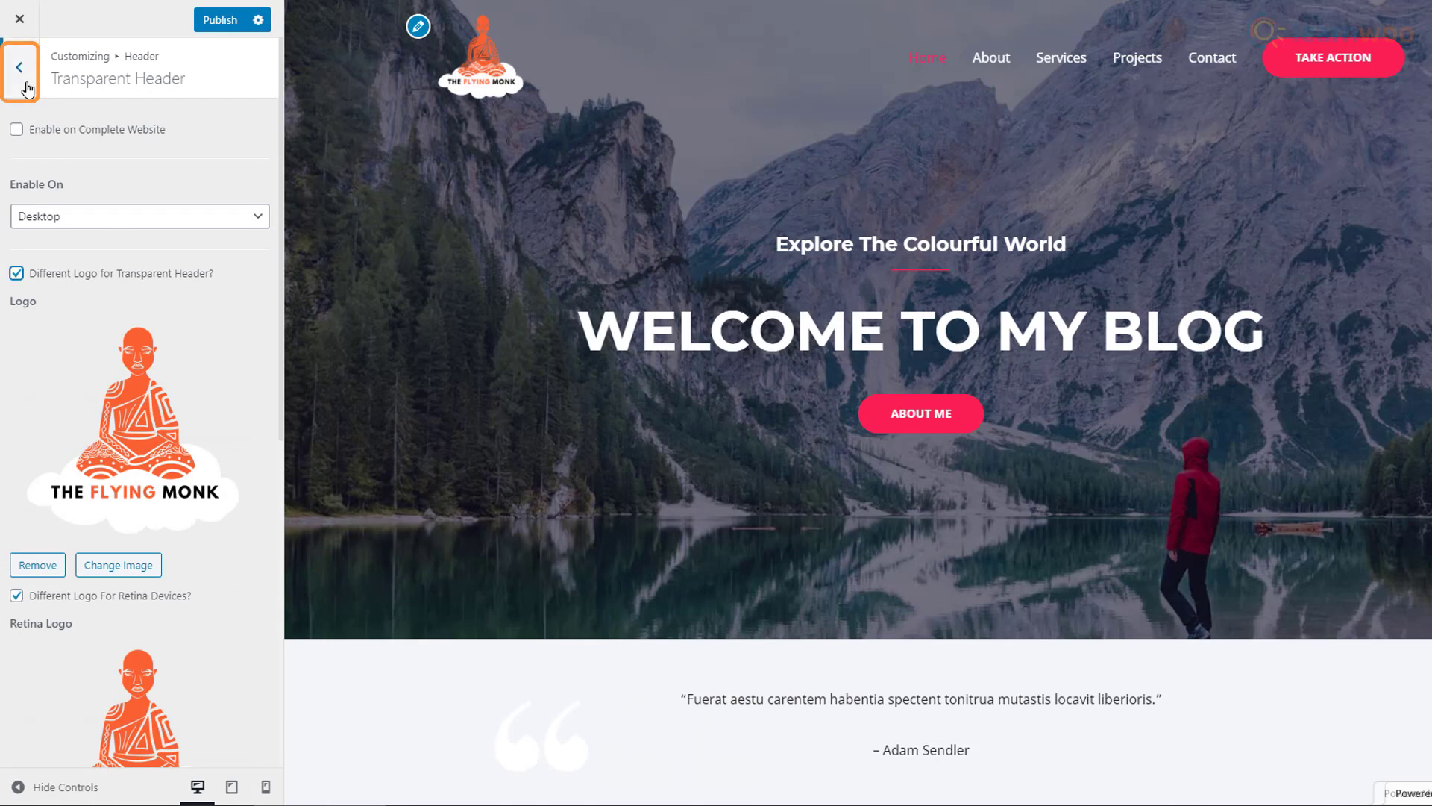
click(20, 69)
Step: Look at the primary menu settings, return to the main Customizer panel, and publish
click(27, 88)
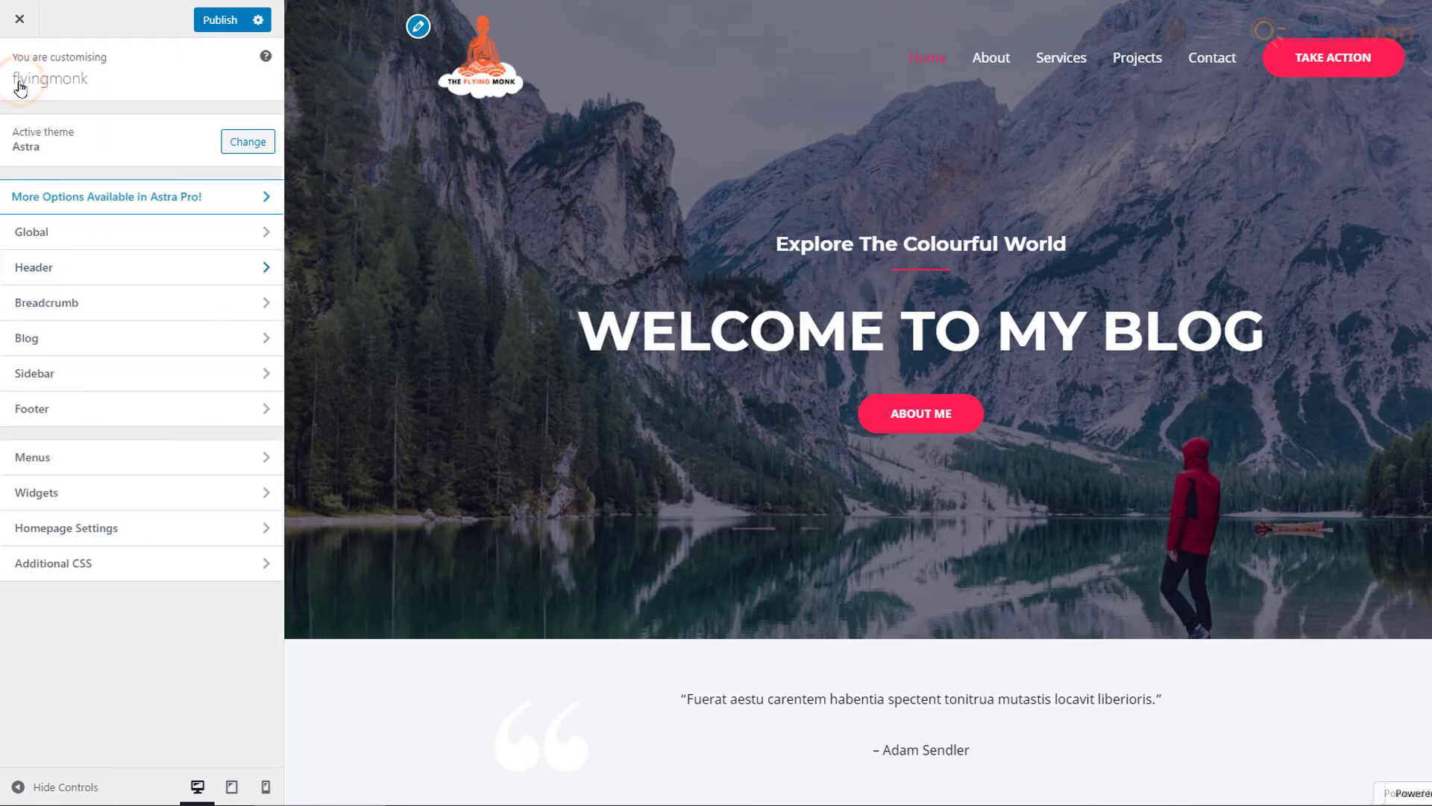
click(123, 458)
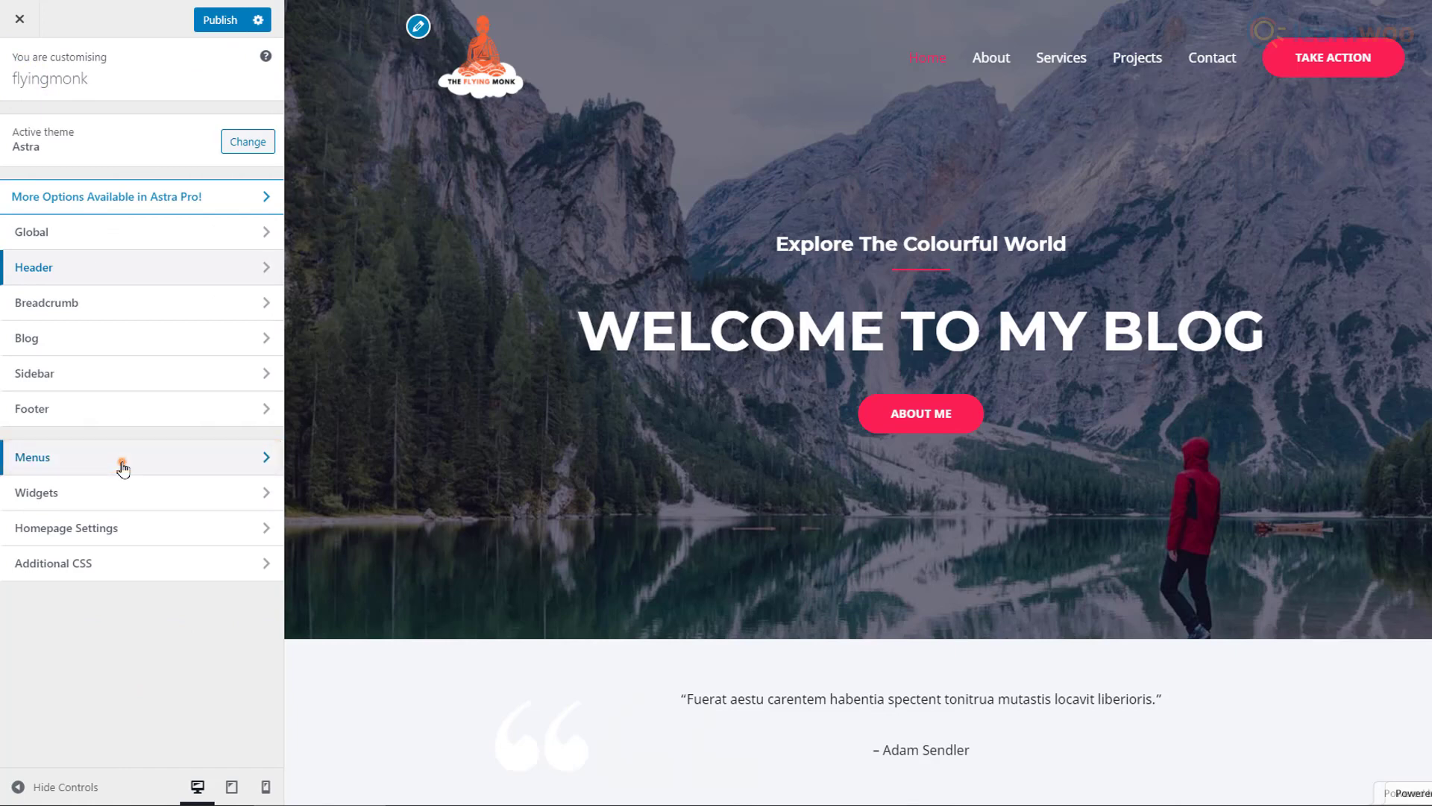
click(112, 182)
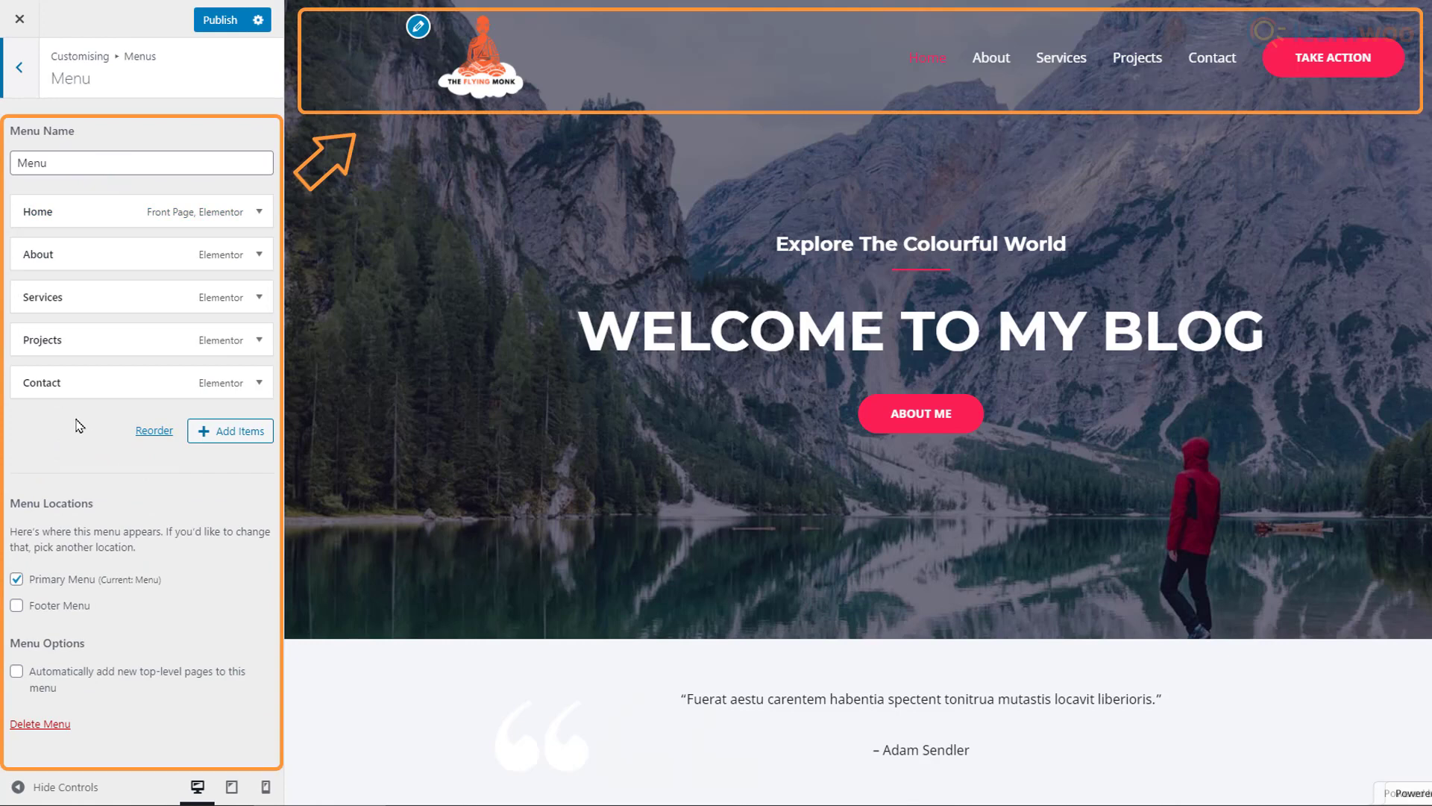
click(22, 75)
click(25, 77)
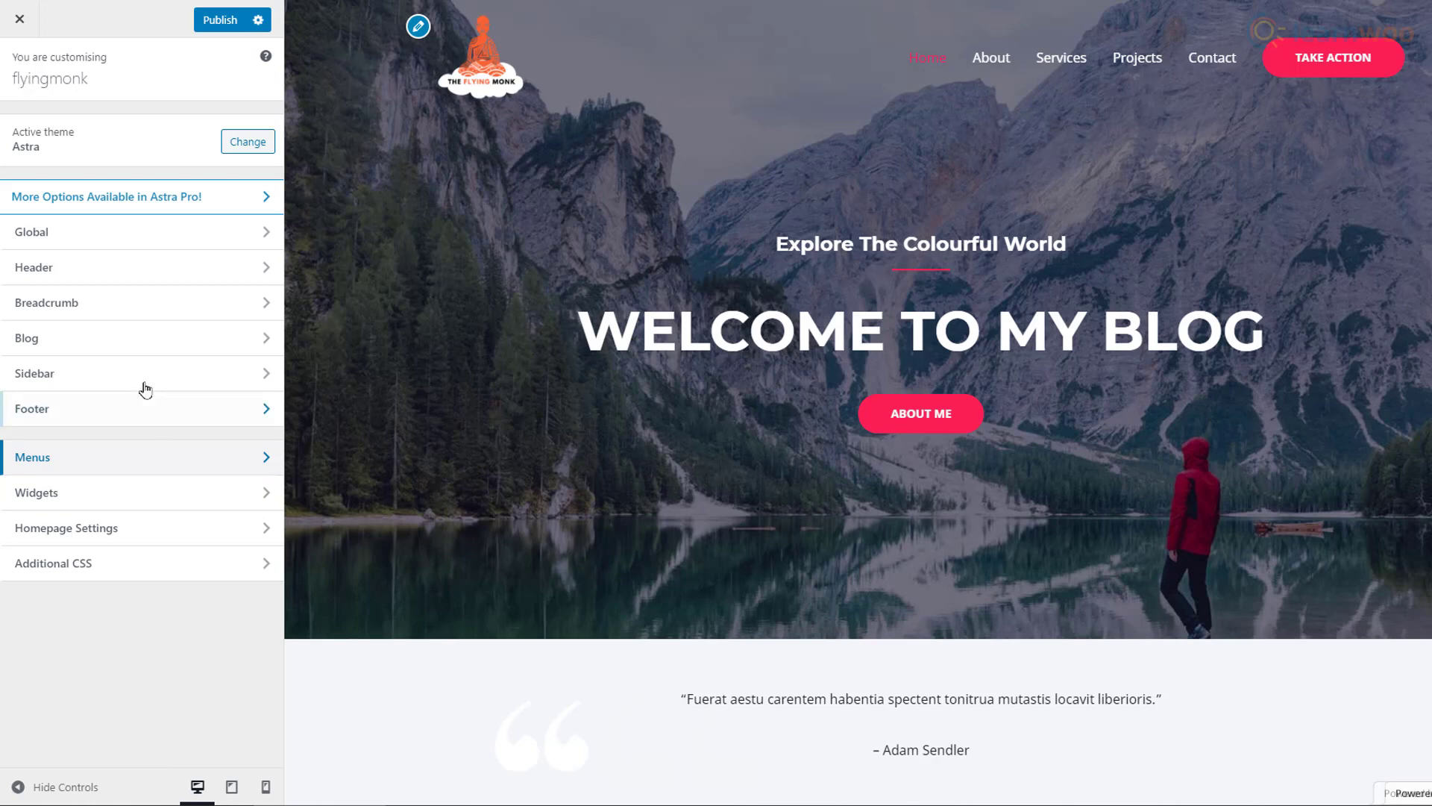
click(224, 23)
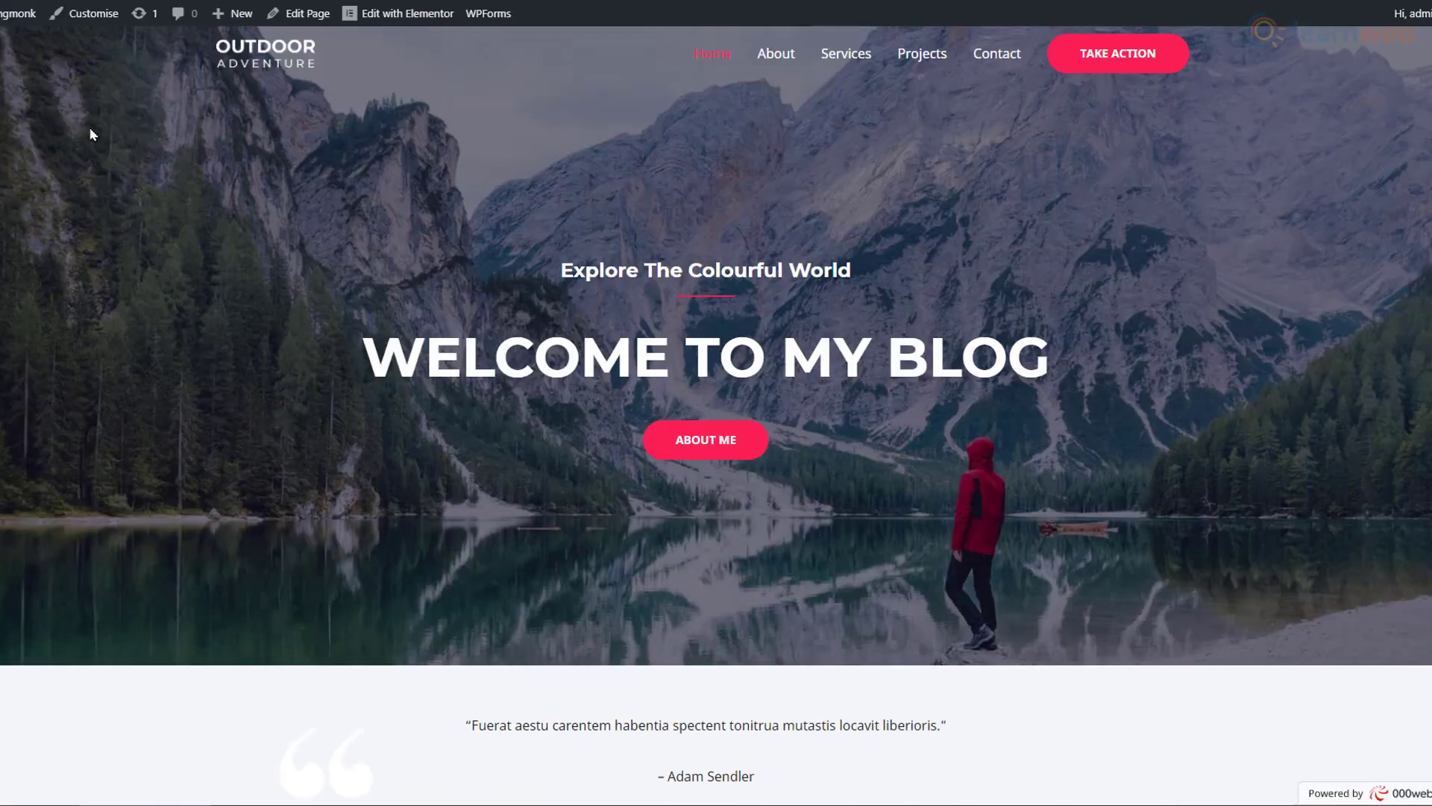
Step: Reload to view the live Flying Monk homepage
key(F5)
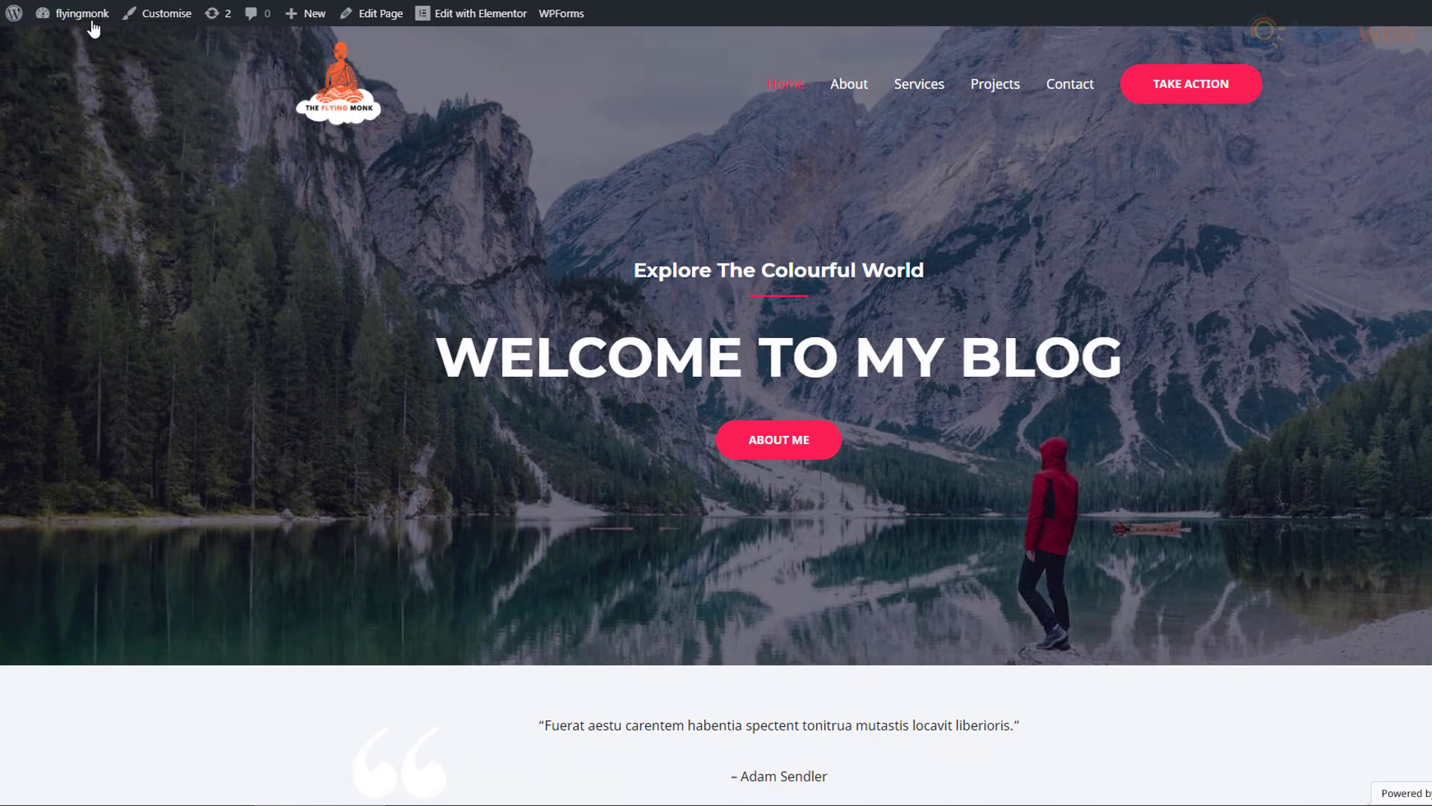
Step: Add a new page via Pages > Add New and start typing its title 'About me'
mouse_move(89, 16)
click(62, 43)
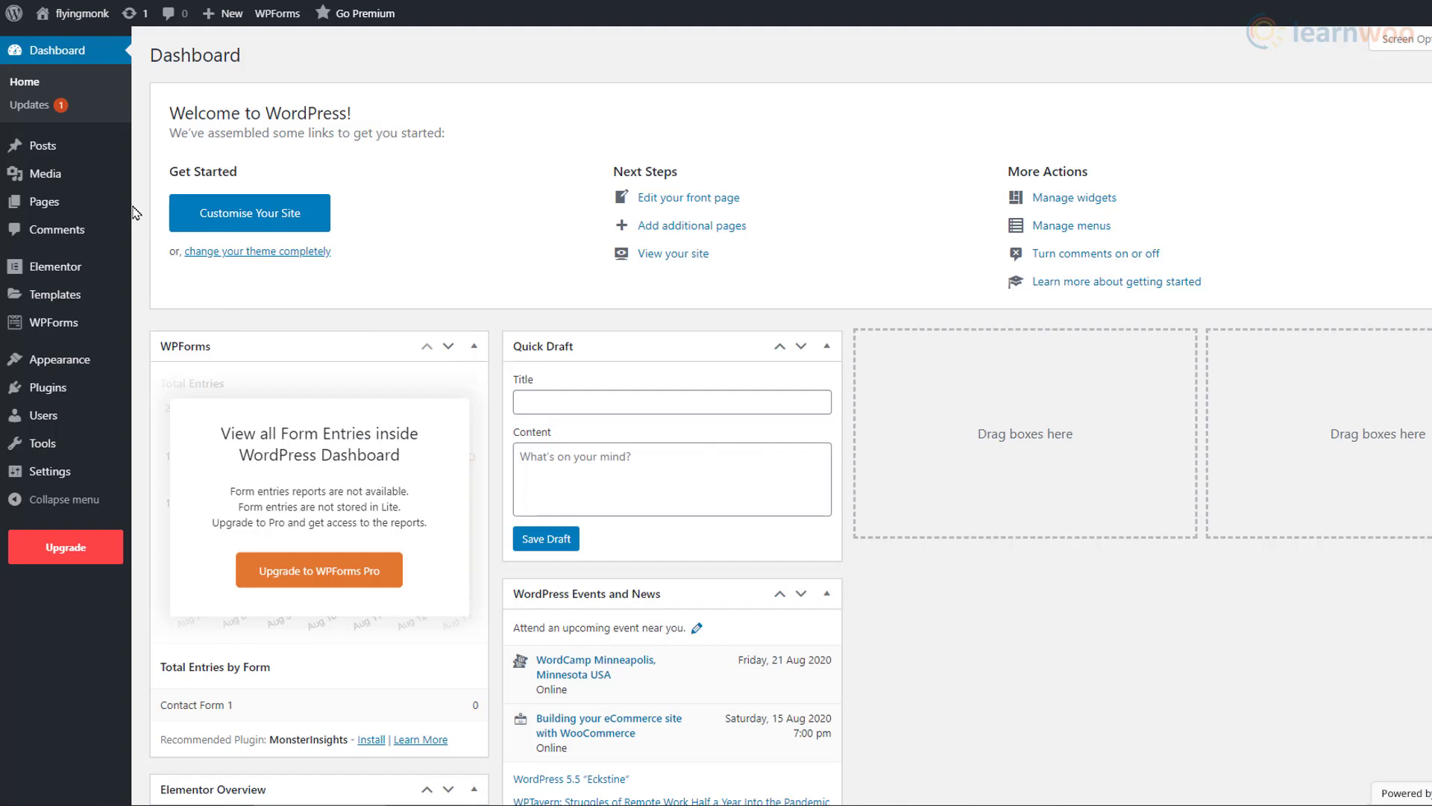
mouse_move(124, 213)
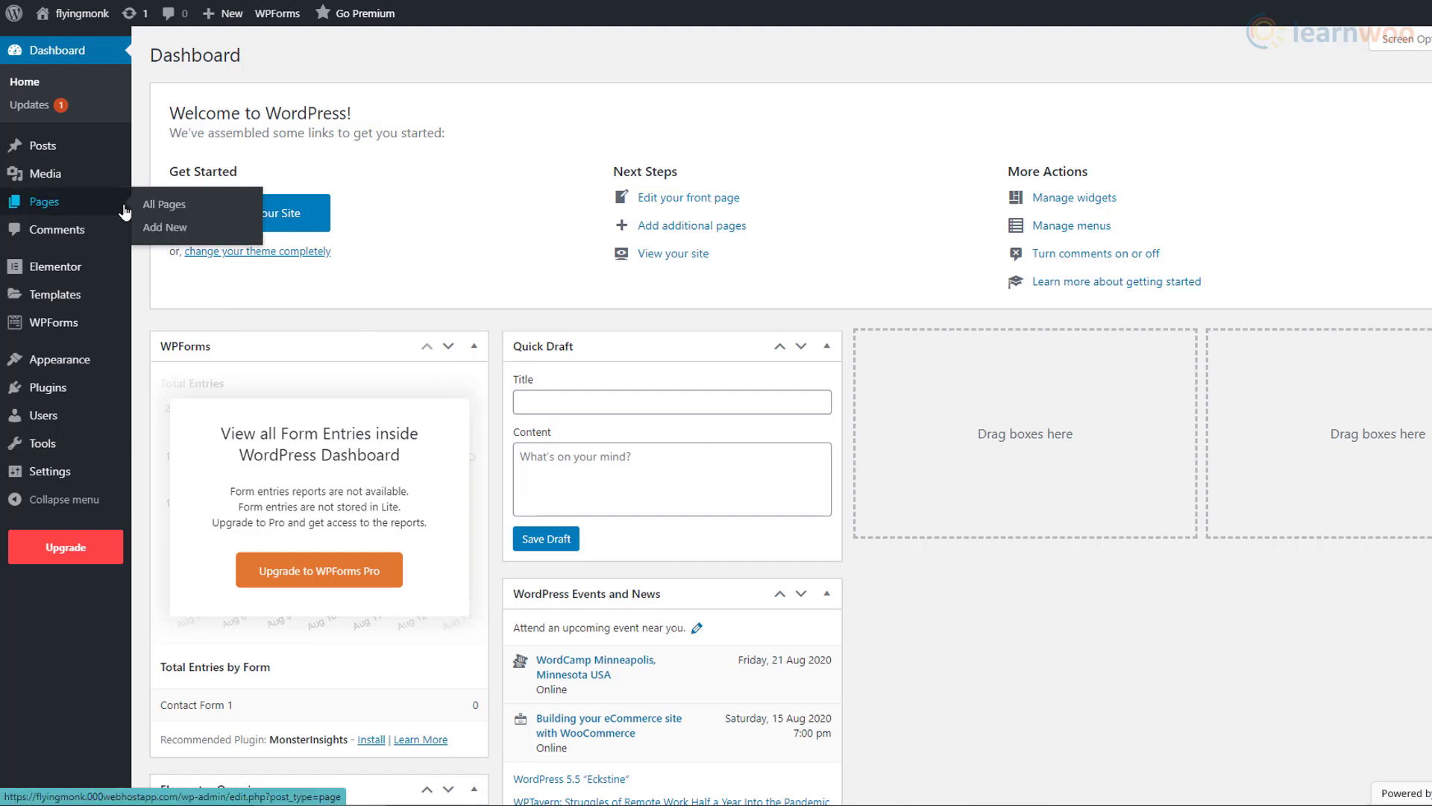
click(228, 234)
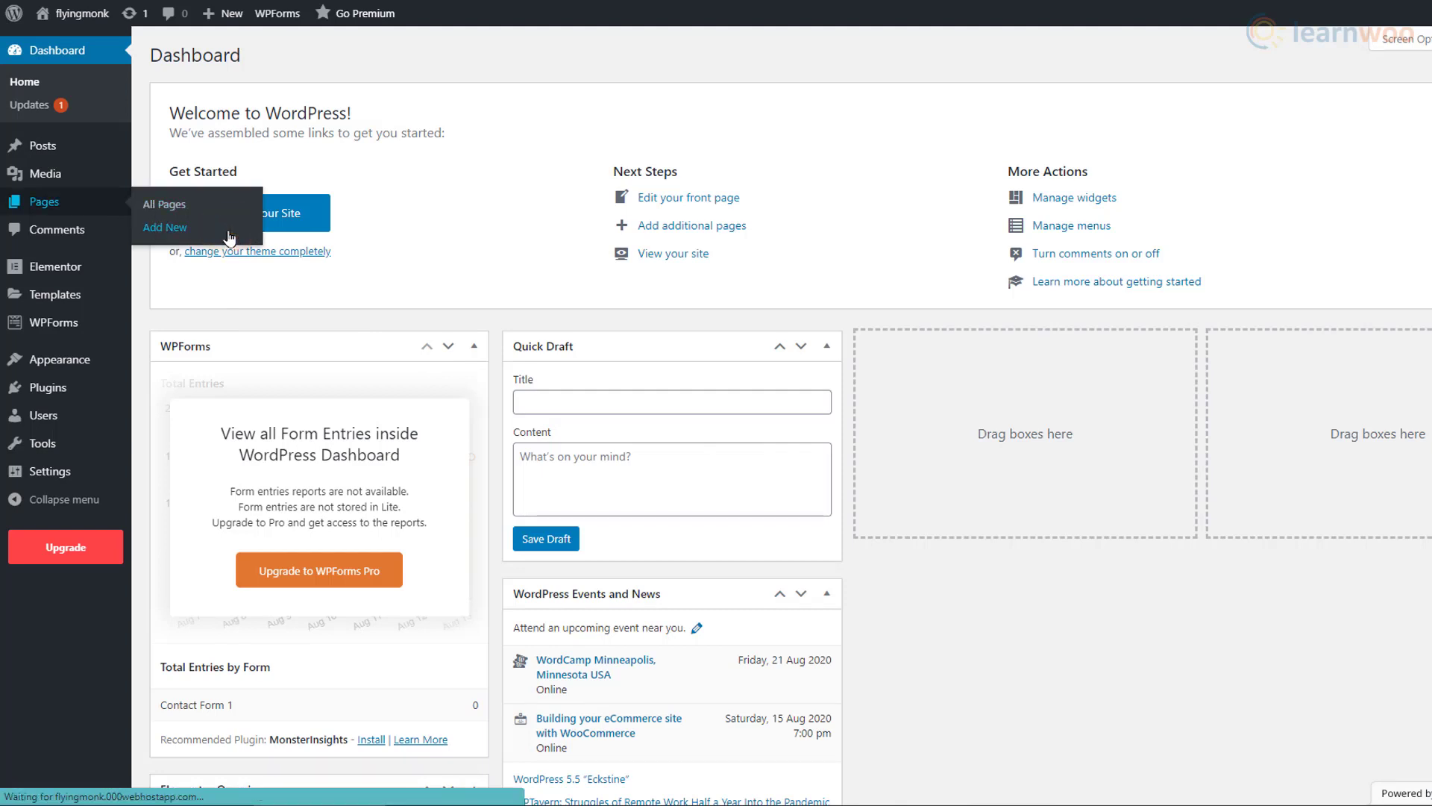
text(About me)
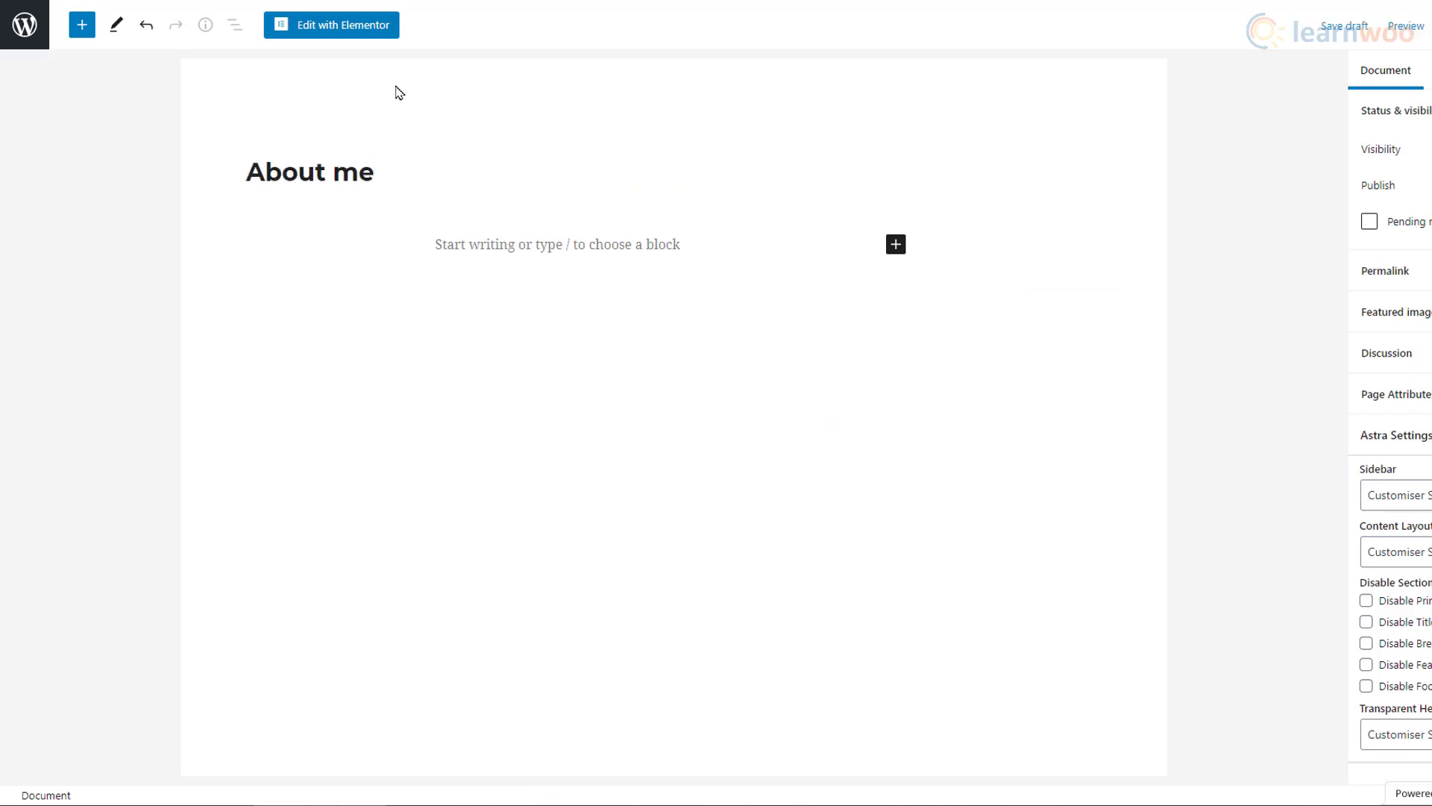
Step: Open the page in Elementor and add a centred 'About' heading
click(366, 35)
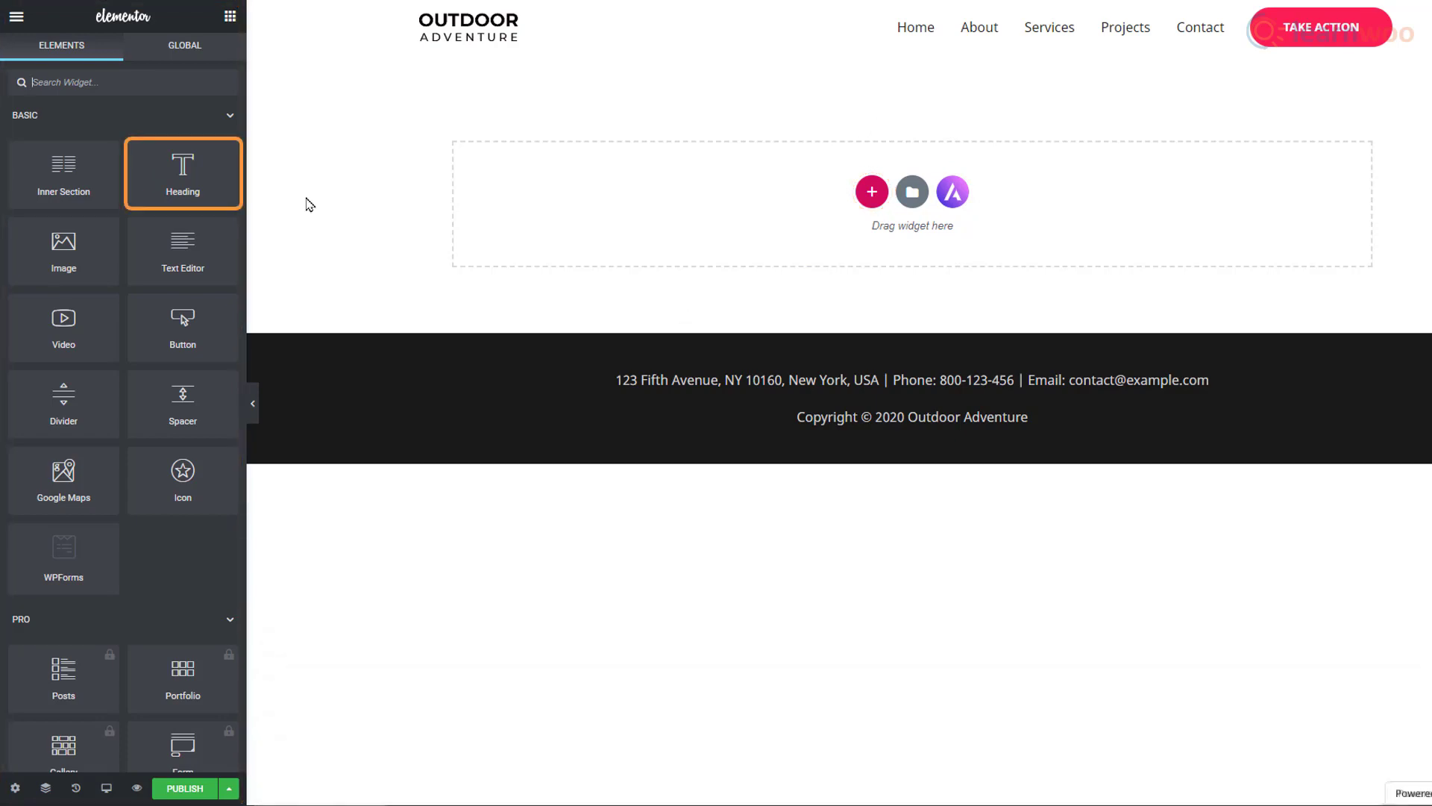
drag(214, 182, 663, 209)
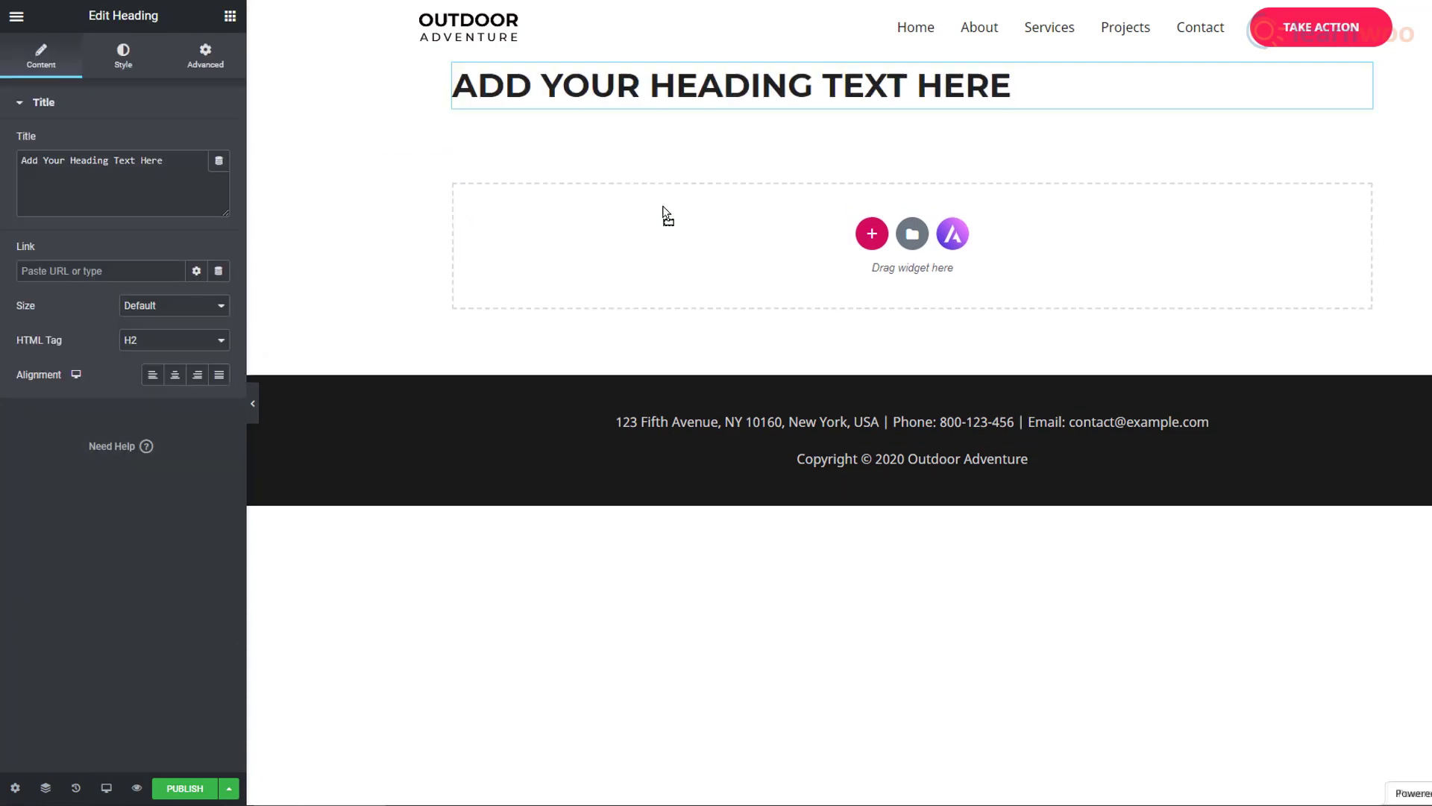
triple_click(643, 97)
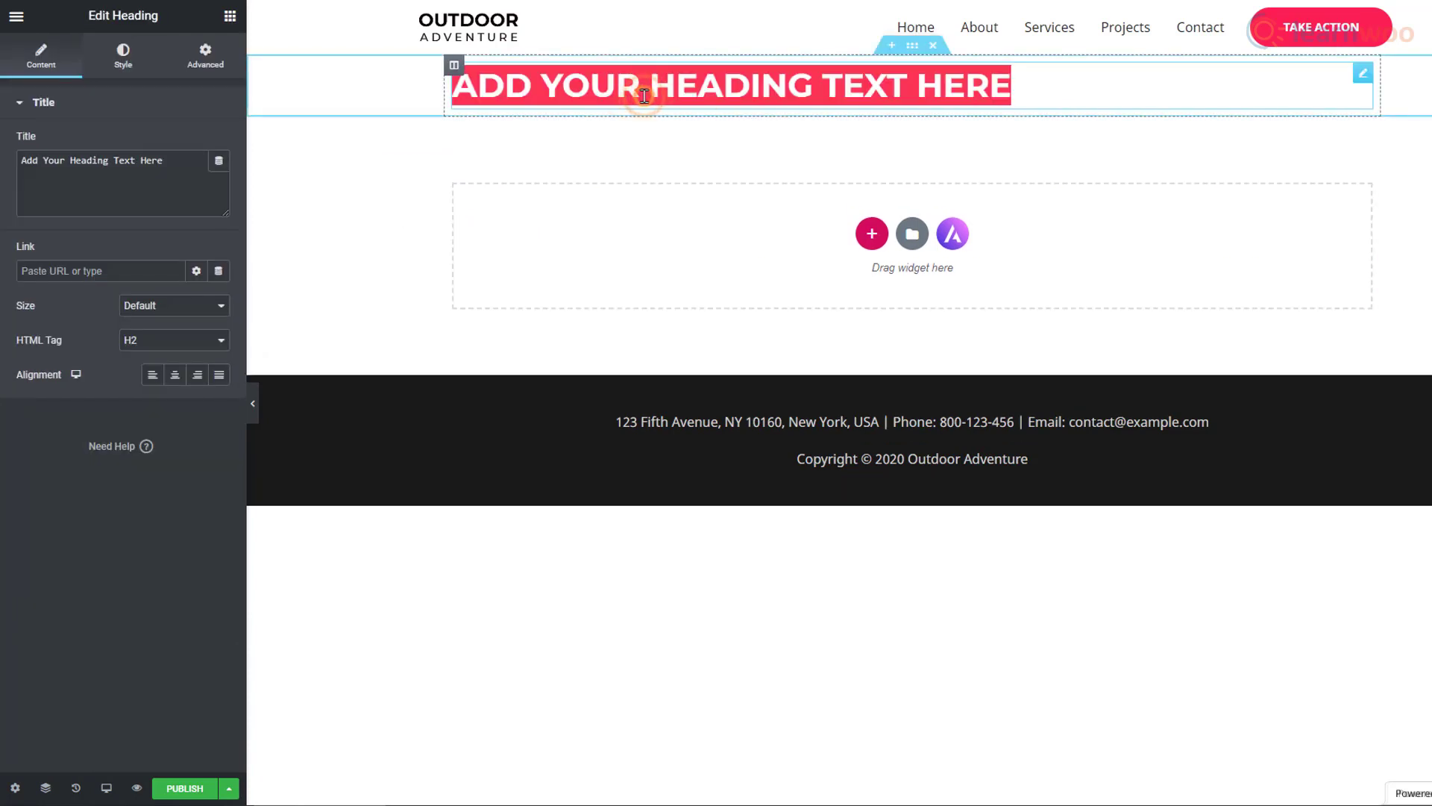
text(About)
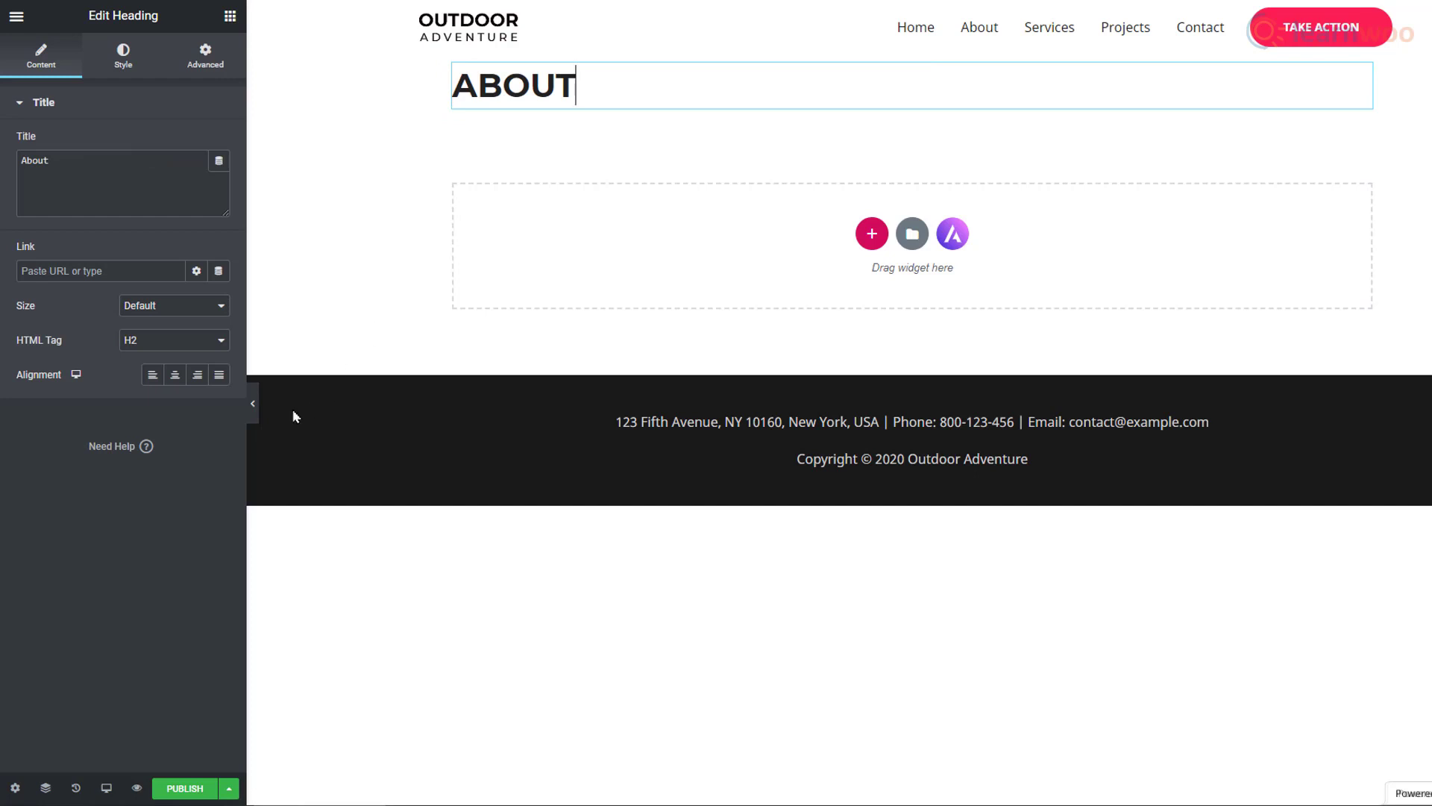
click(173, 376)
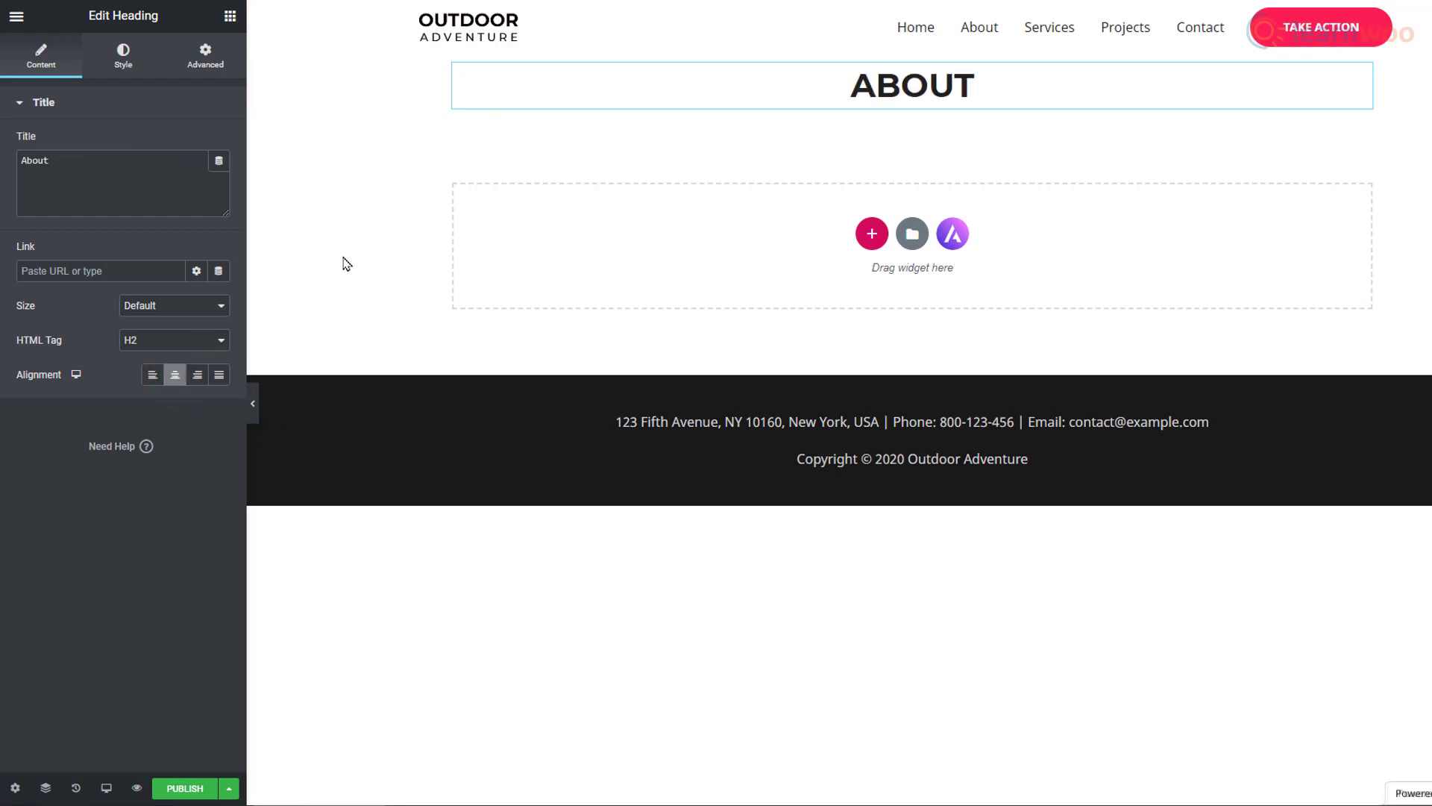
Step: Add the skier photo below the heading, then delete the whole section
click(230, 16)
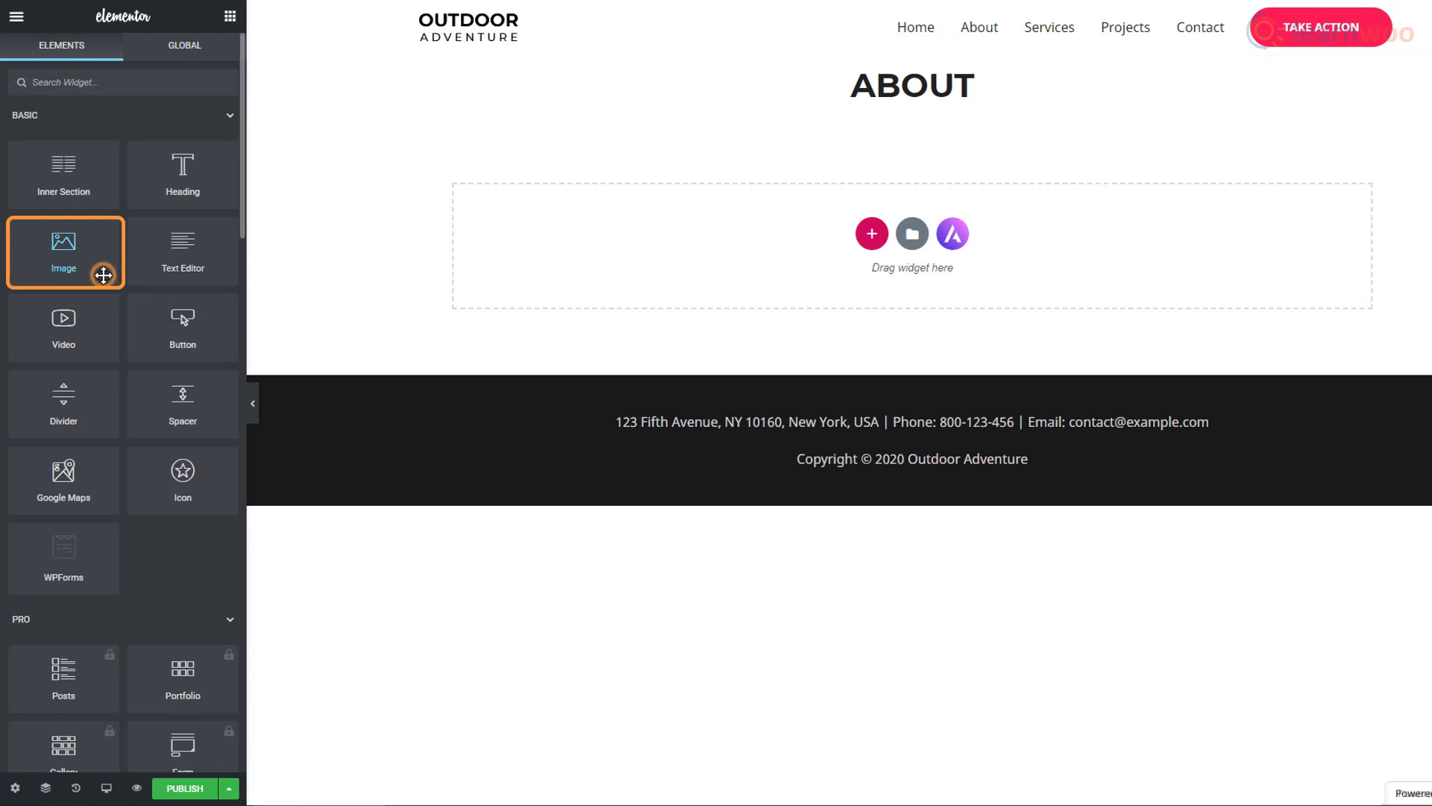
drag(103, 274, 725, 281)
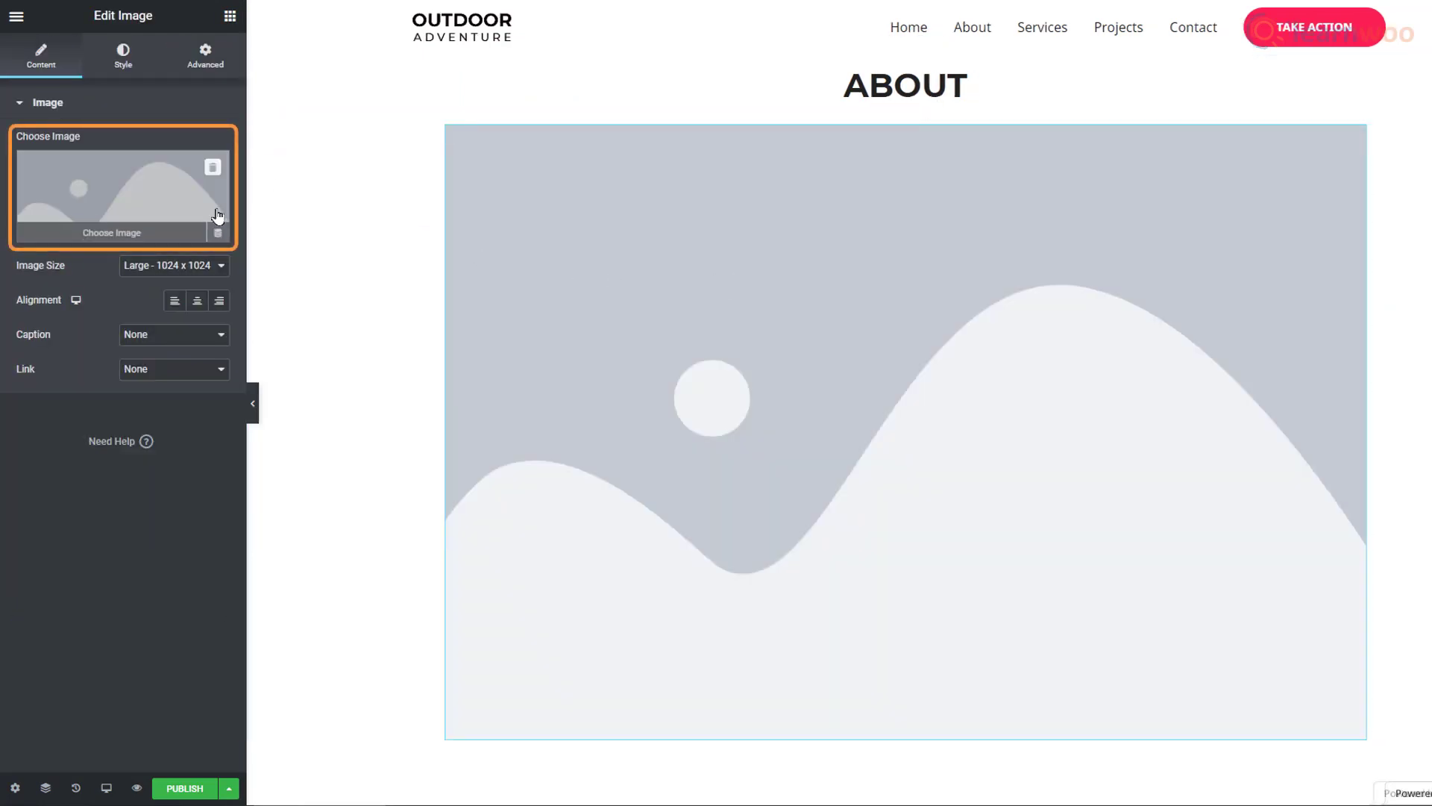
click(112, 231)
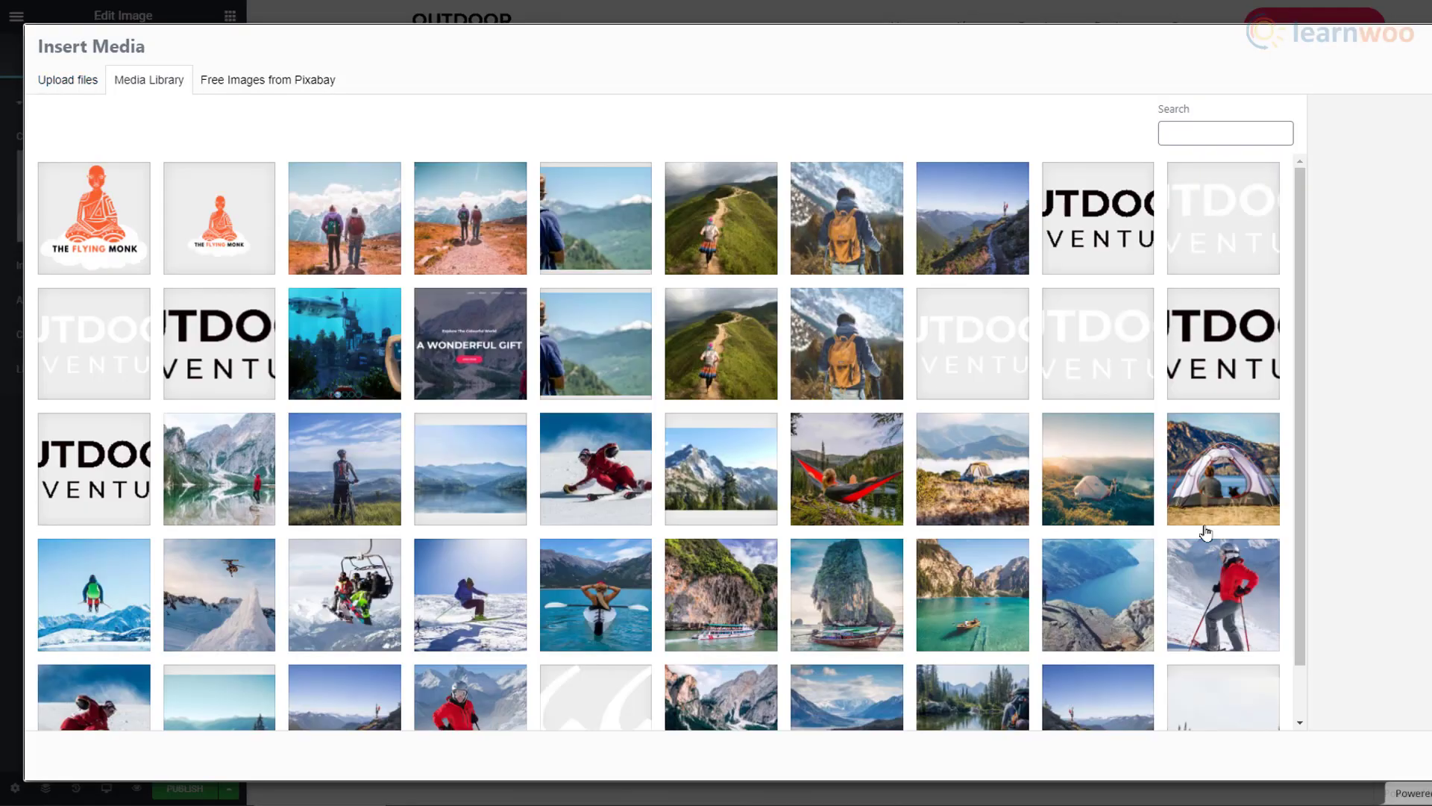
click(1221, 558)
click(1380, 755)
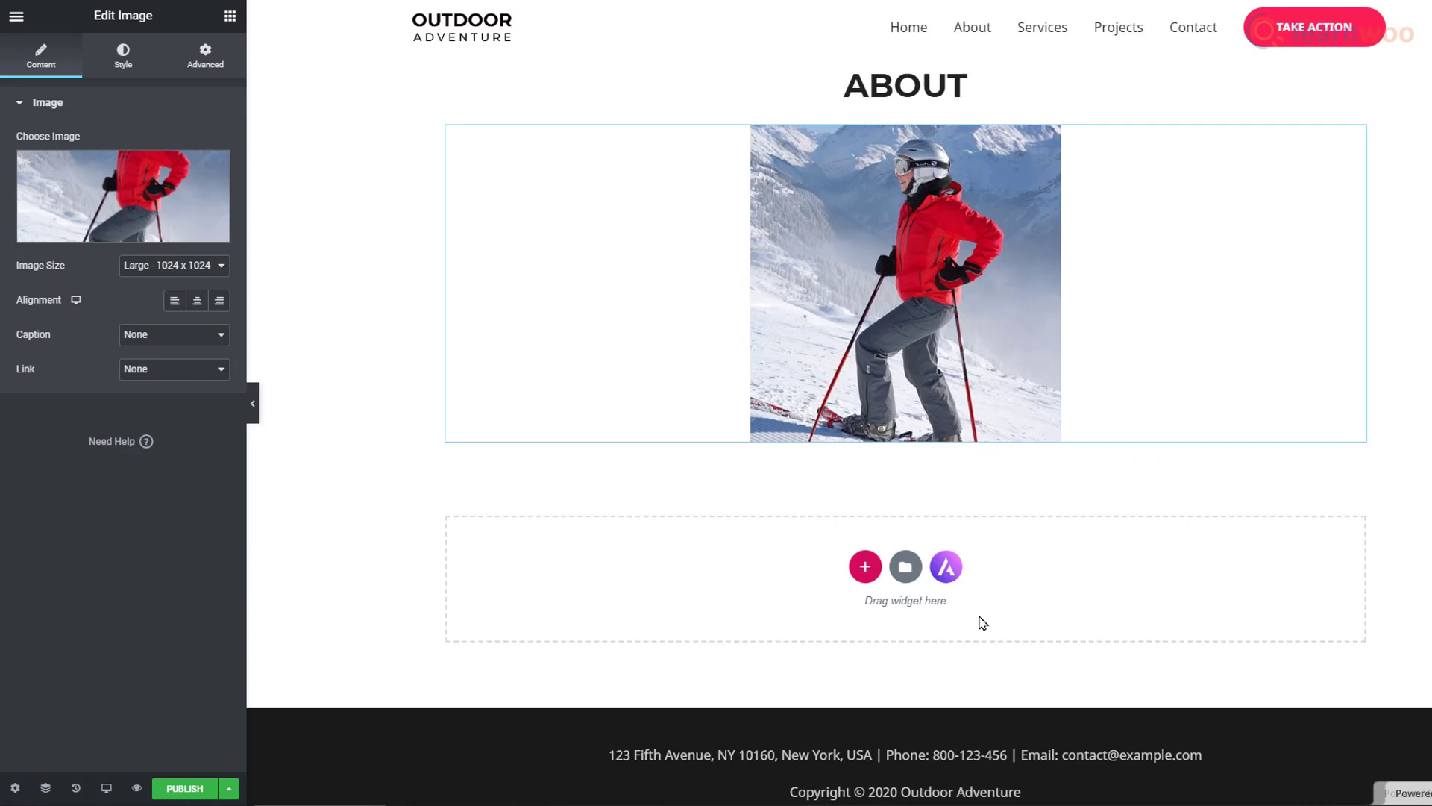
key(Delete)
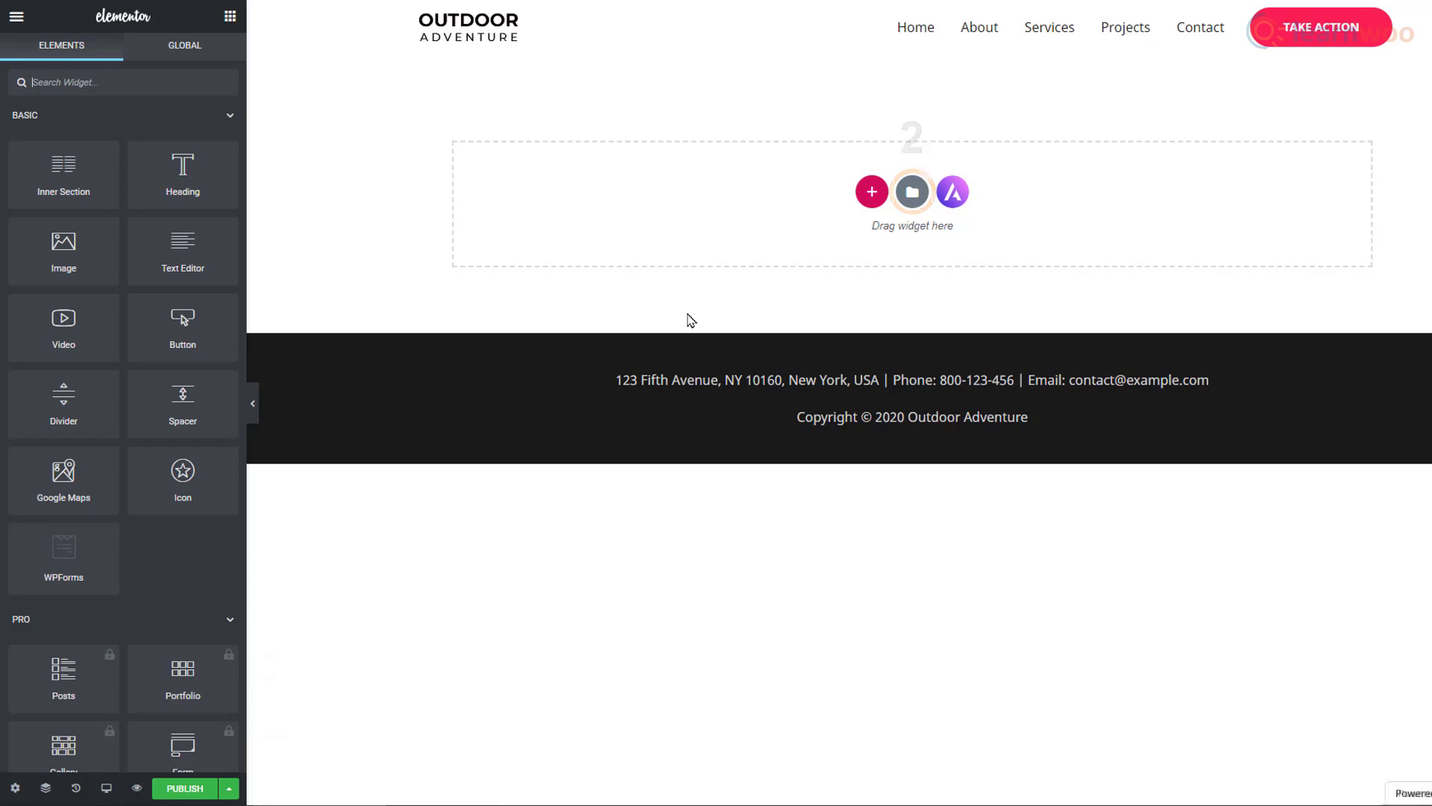
Step: Bring up Elementor's ready-made template library and browse the page templates
click(912, 193)
scroll(1067, 261, down, 6)
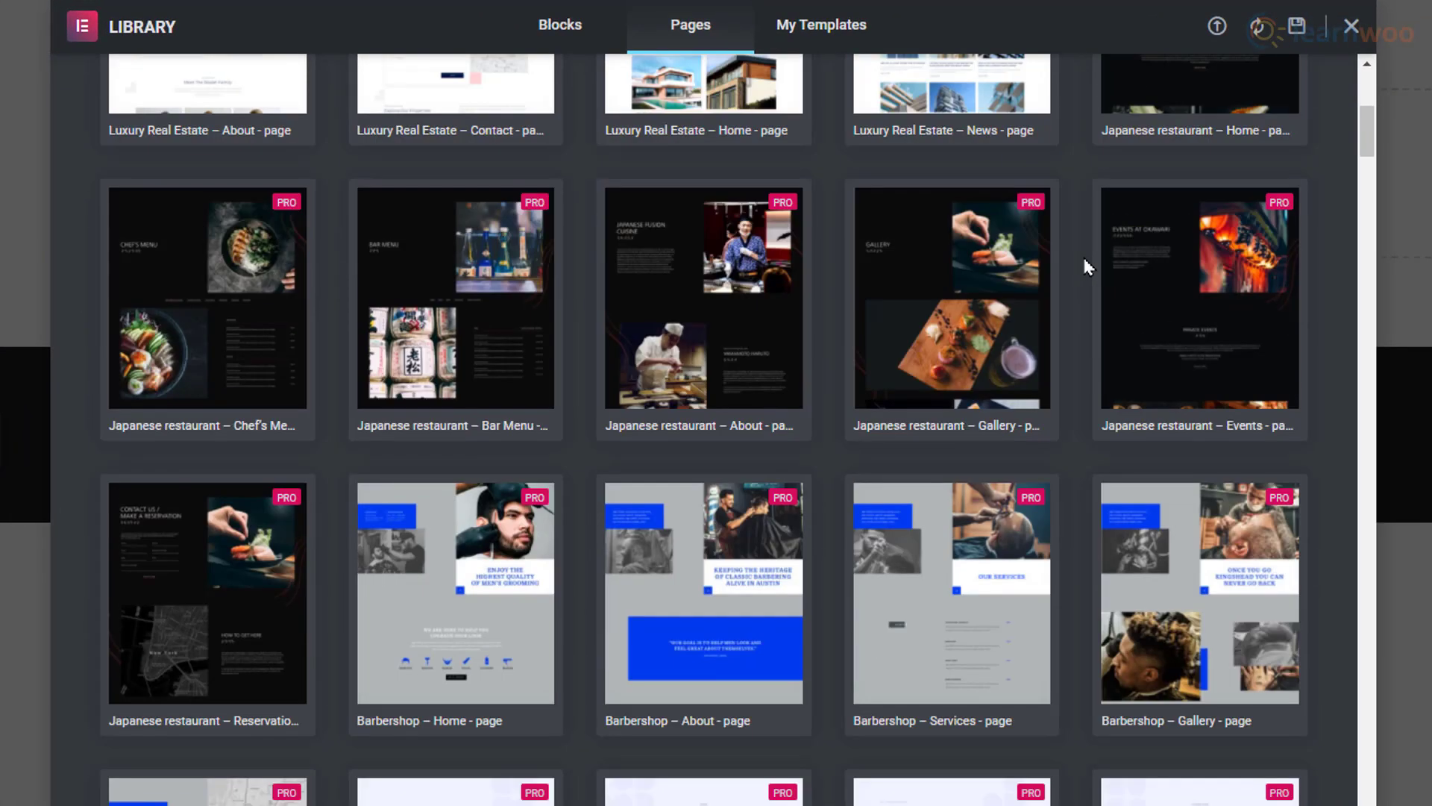
scroll(1084, 259, down, 10)
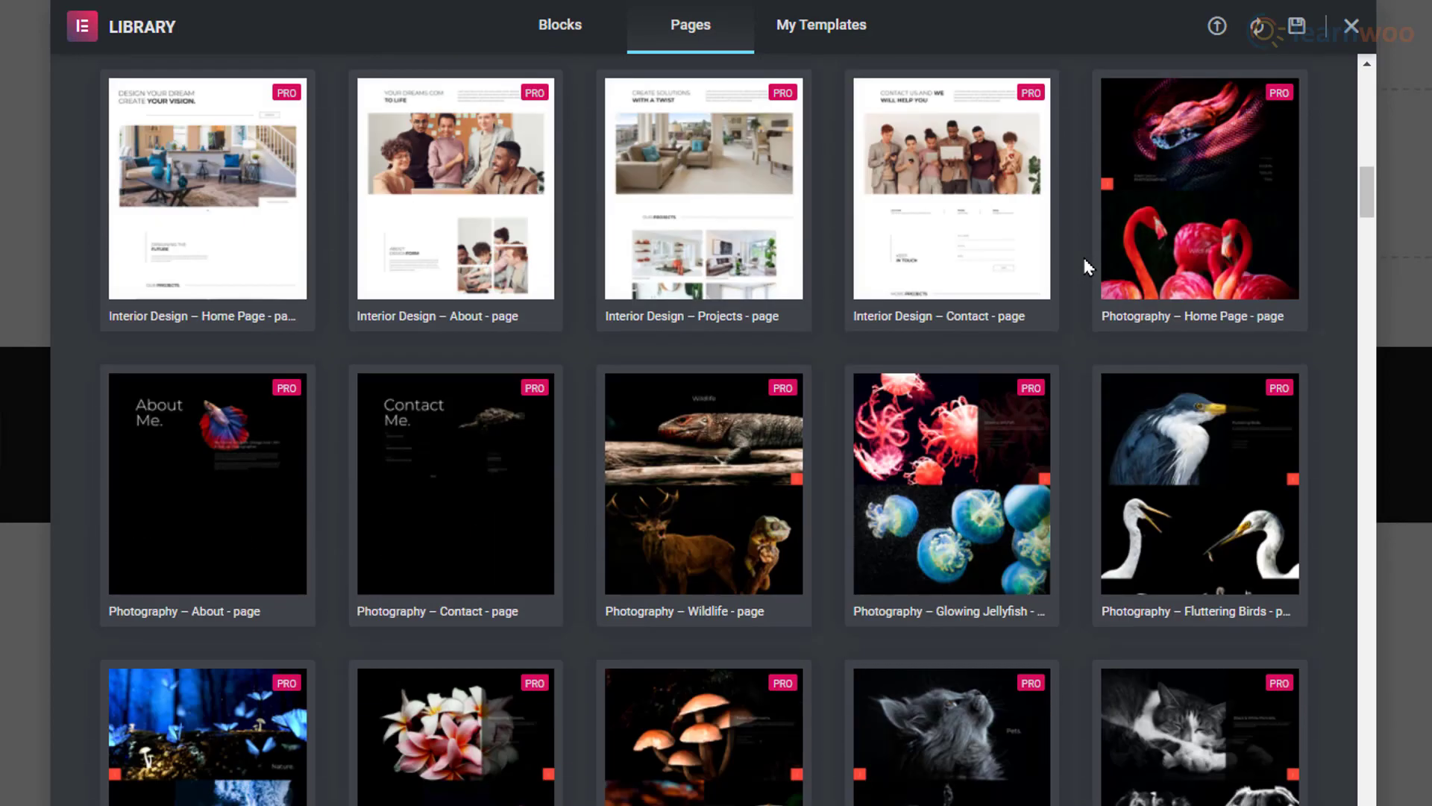
scroll(1085, 263, up, 15)
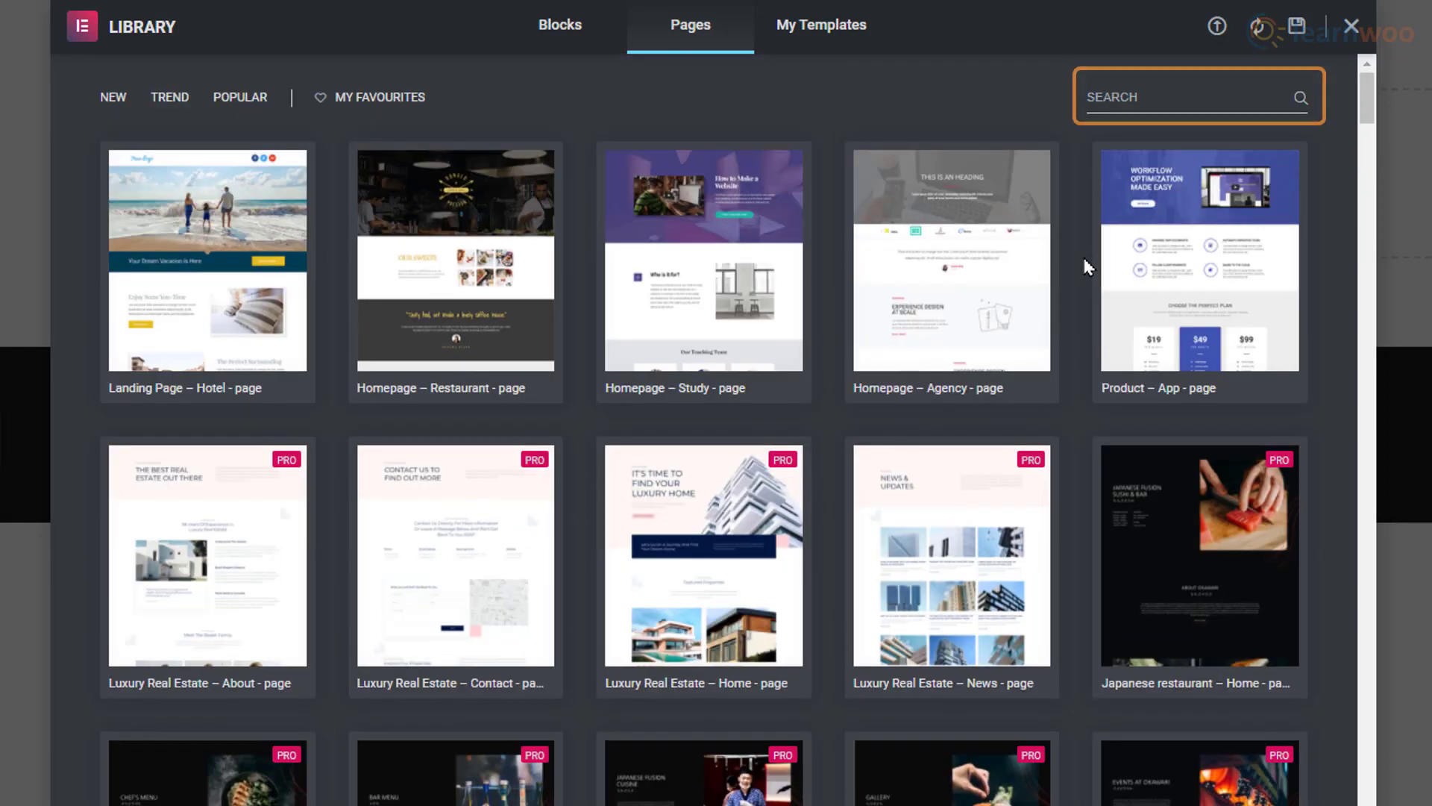
Step: Search page templates for 'about', preview About – Personal and insert it
click(1115, 97)
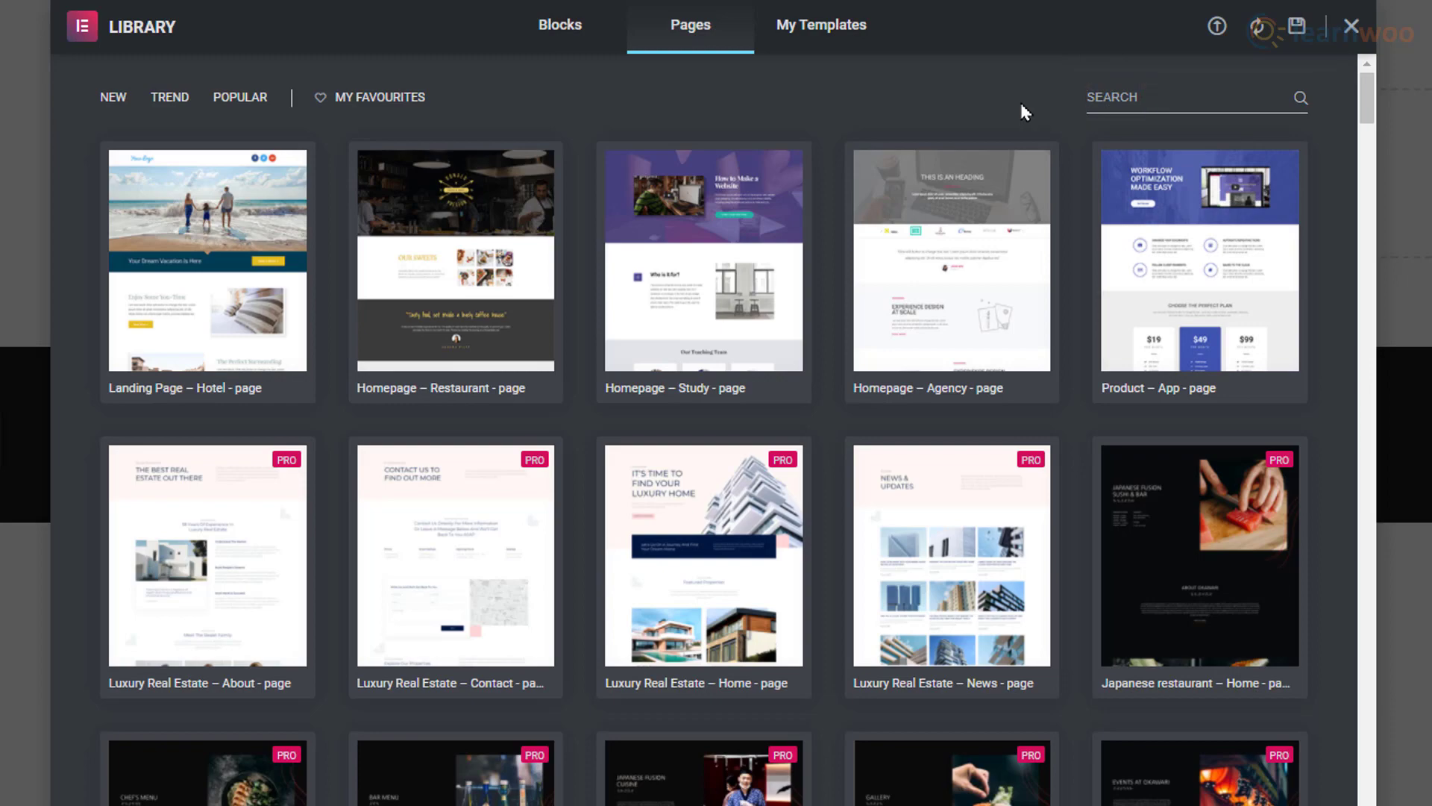
text(about)
scroll(1077, 123, down, 6)
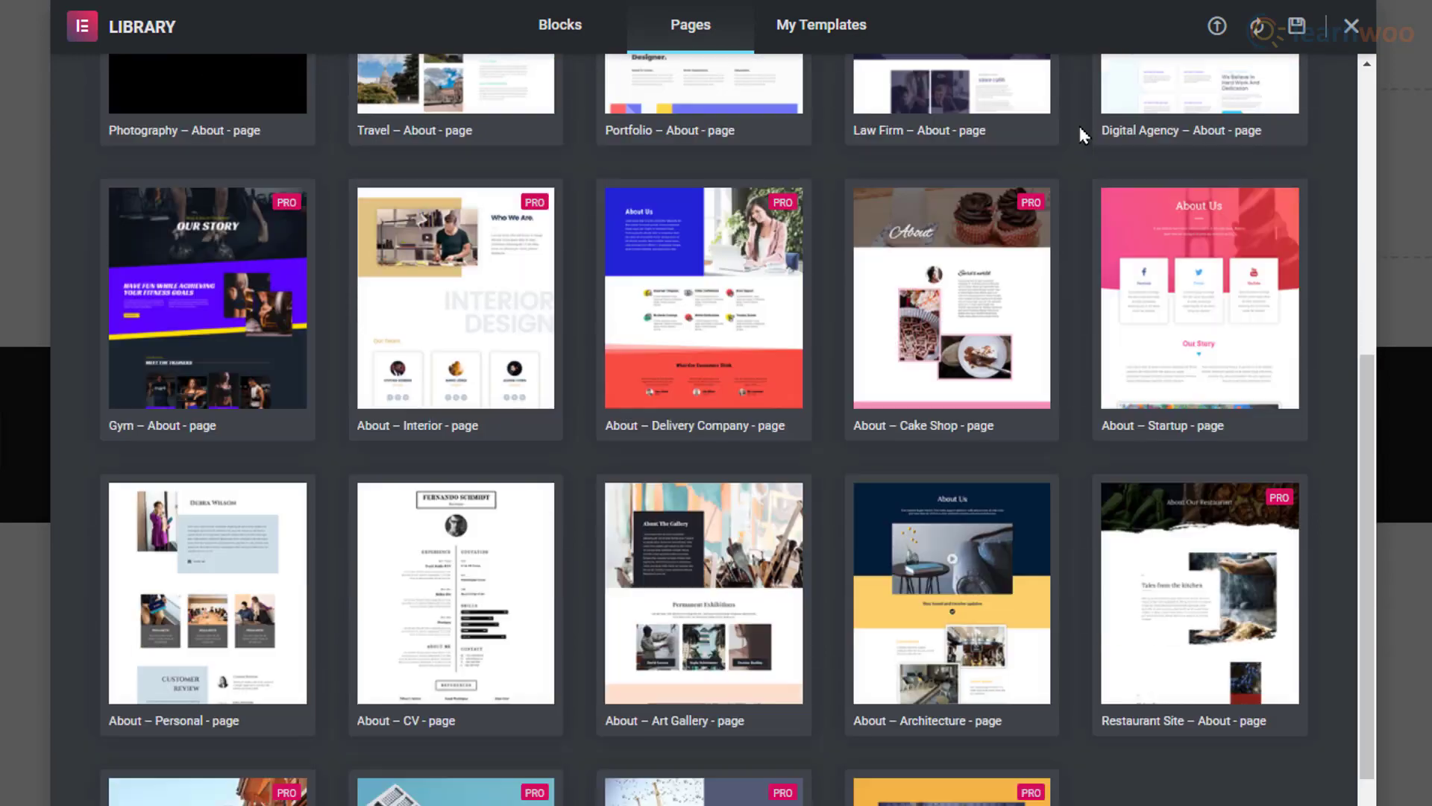
scroll(1078, 124, down, 2)
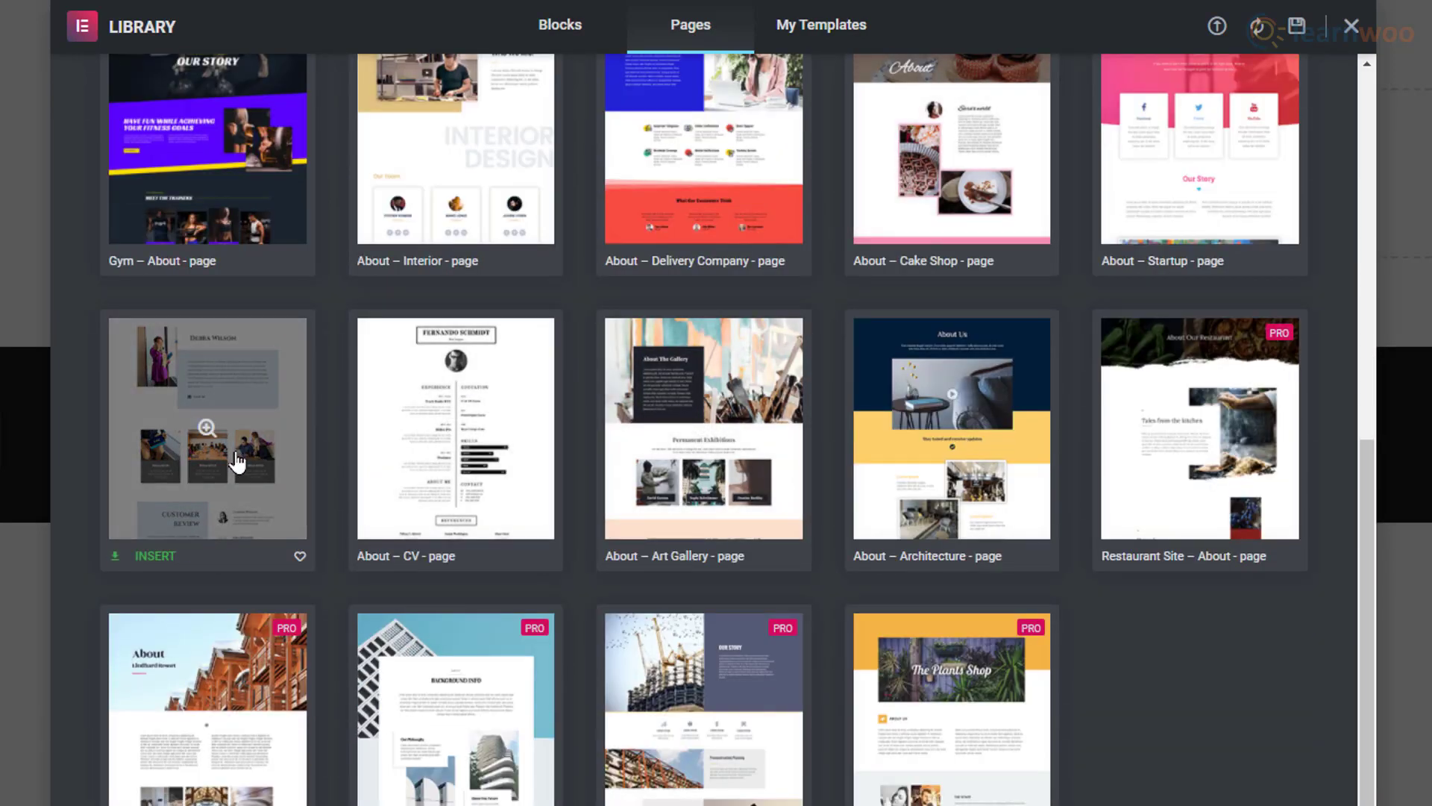
click(234, 481)
scroll(1215, 400, down, 10)
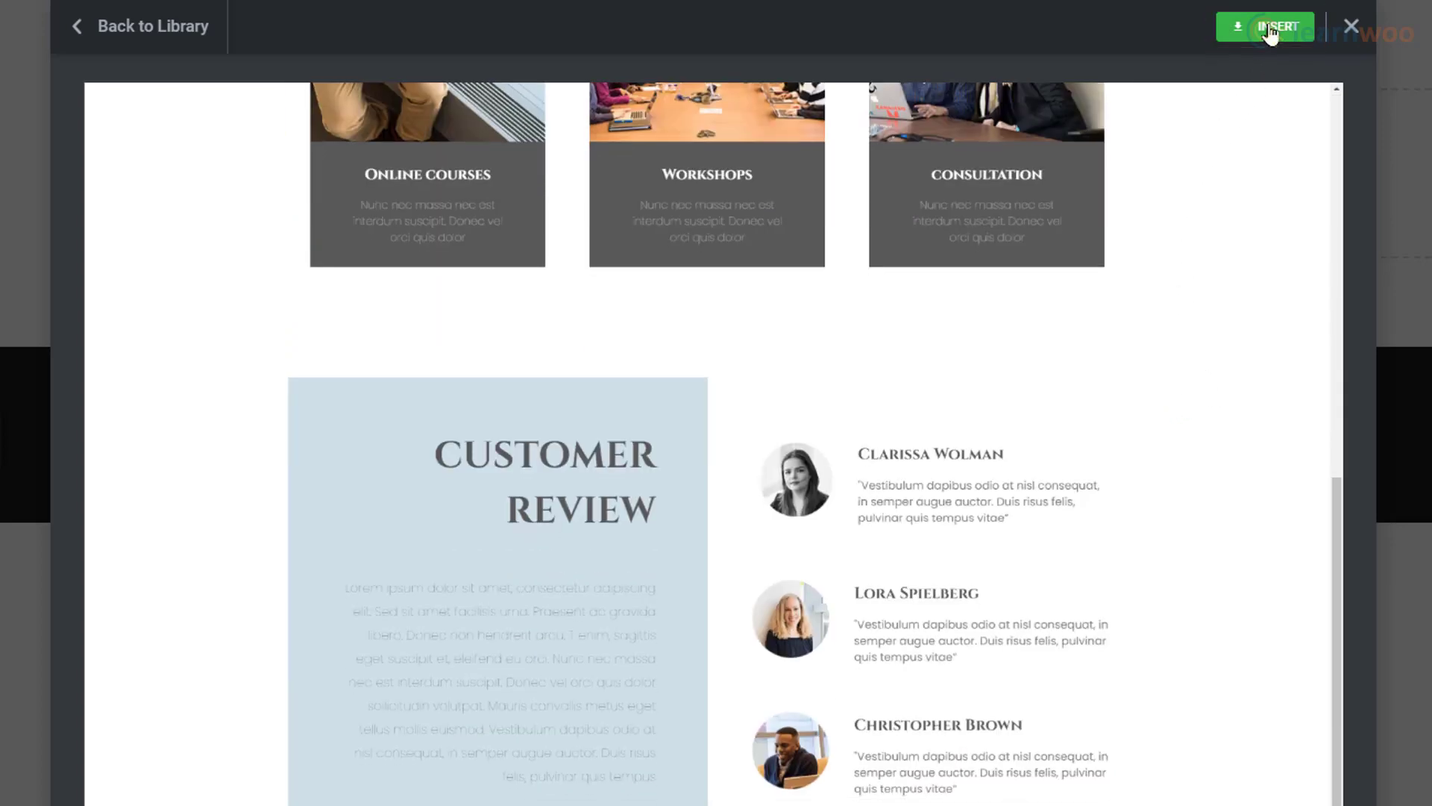
click(1269, 30)
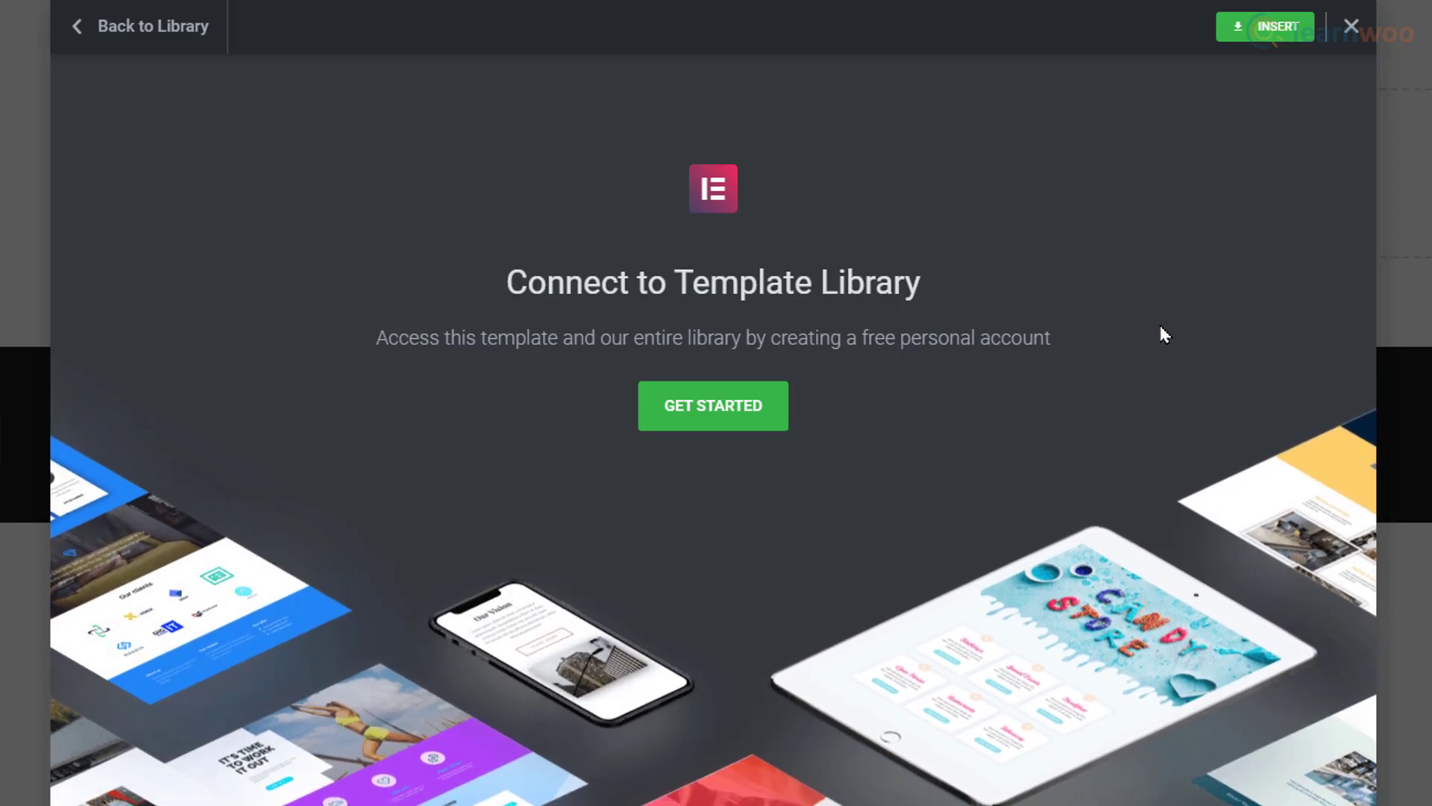
Step: Create a new template library account with an e-mail and Chrome's suggested password
click(720, 414)
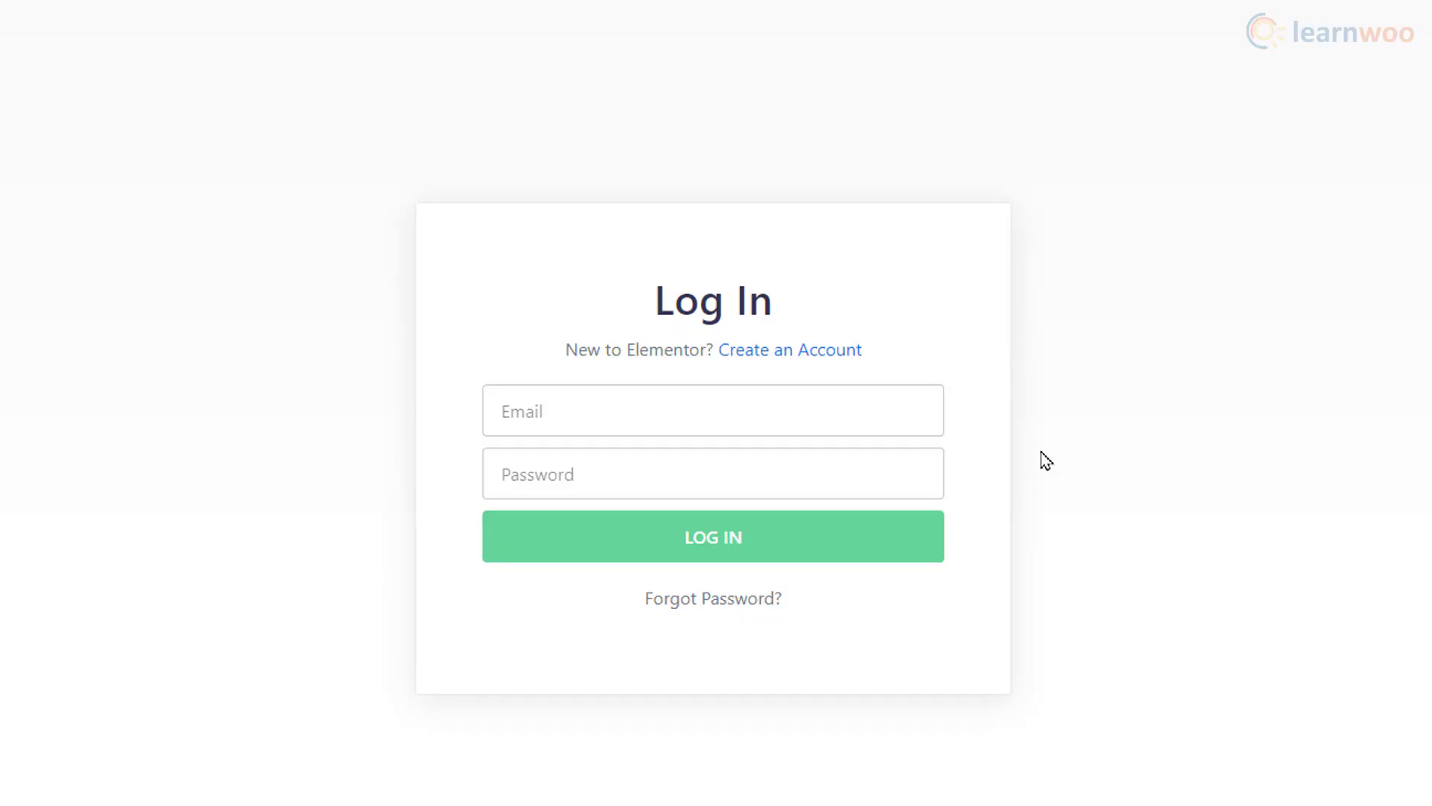
click(835, 352)
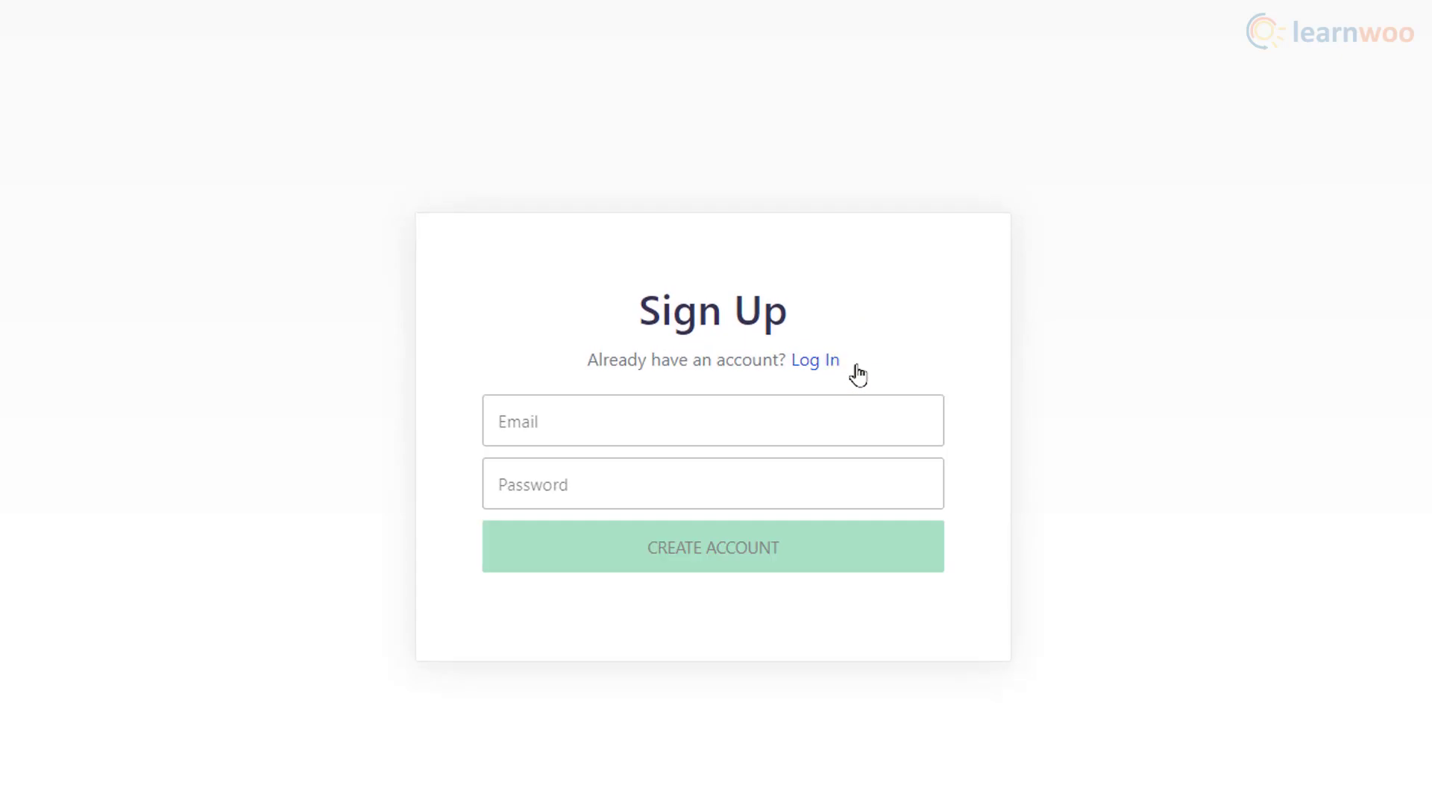
click(738, 427)
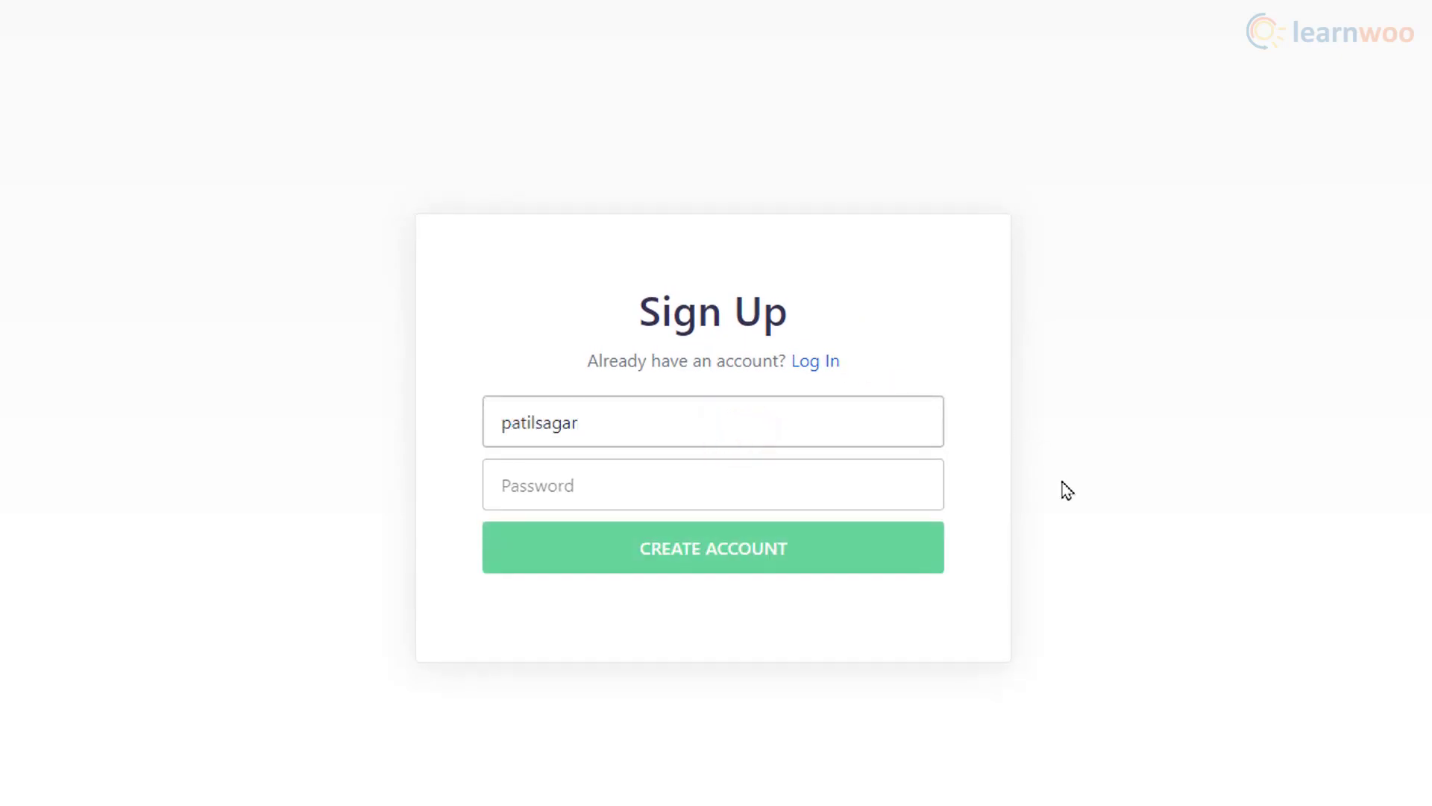
click(748, 476)
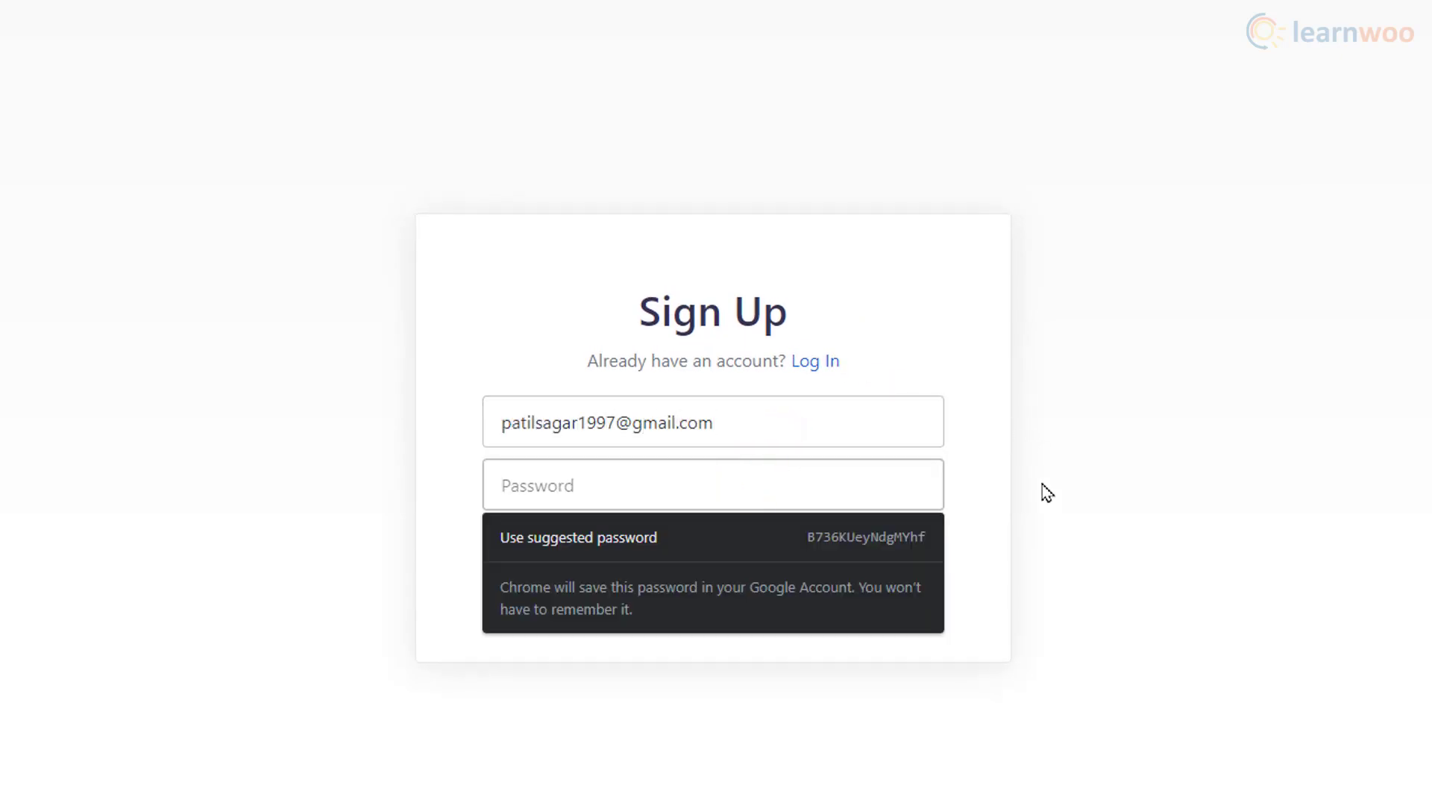
click(920, 530)
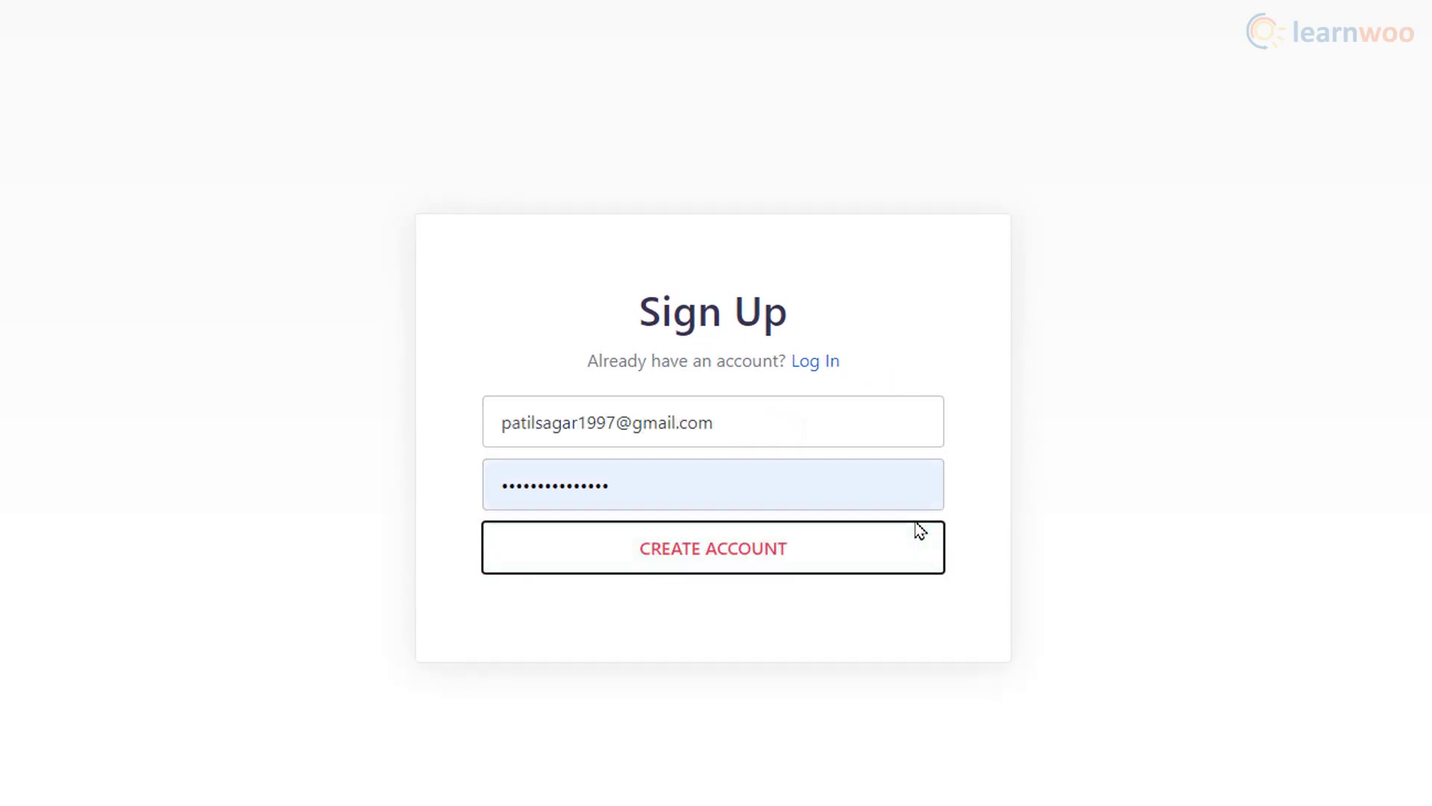
click(722, 570)
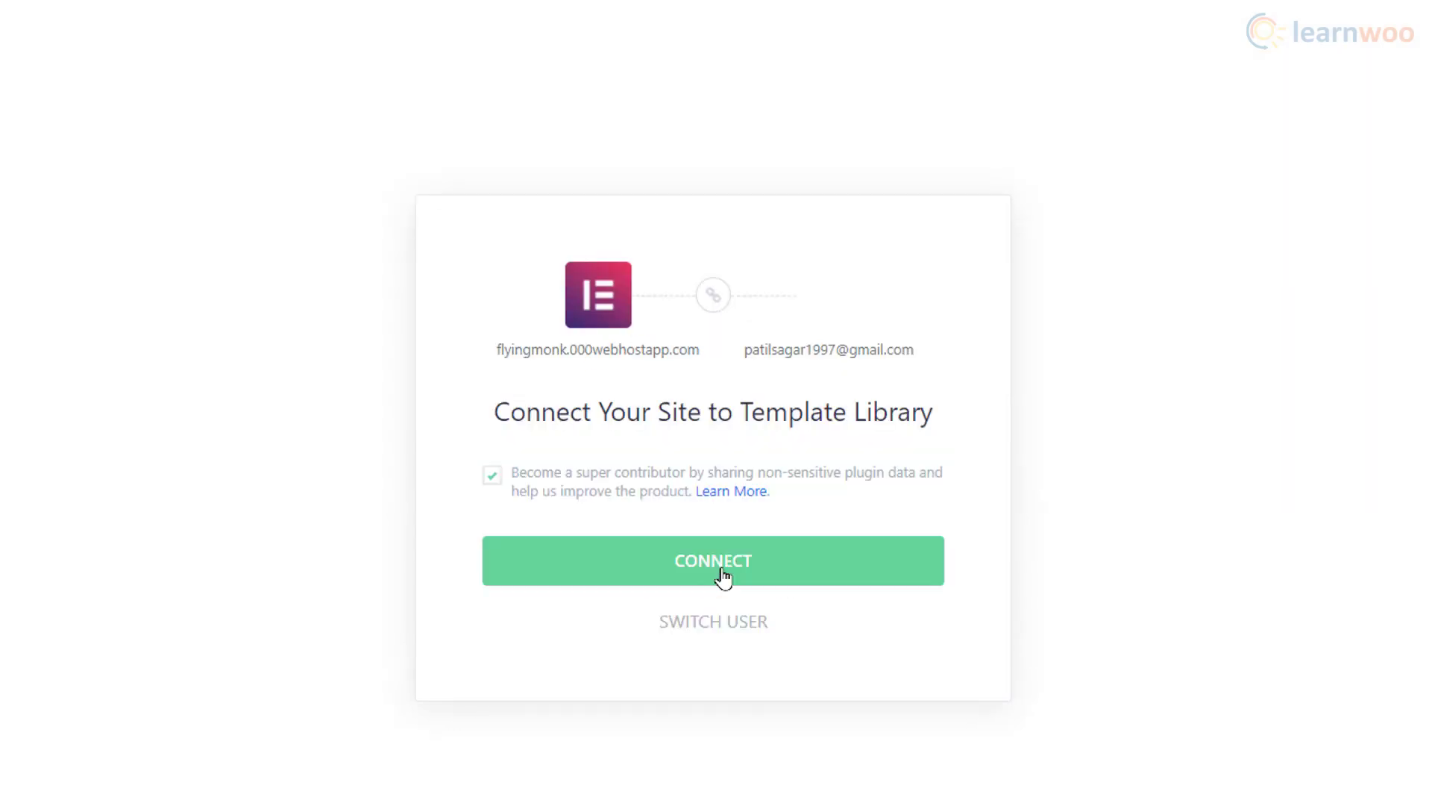
Step: Connect the site to the template library and return to the empty editor page
click(728, 585)
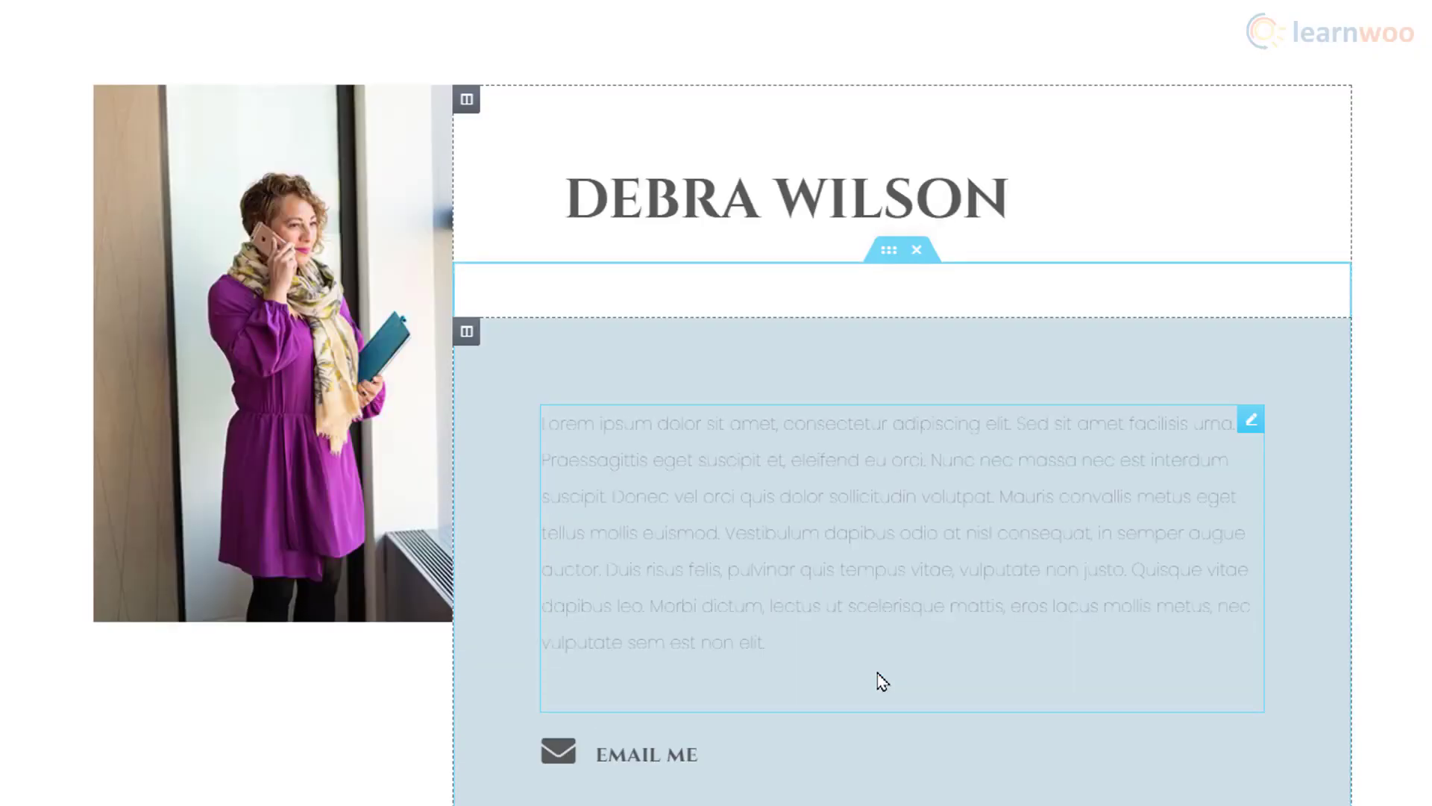
scroll(1422, 716, down, 5)
scroll(1421, 718, down, 4)
scroll(1421, 718, down, 10)
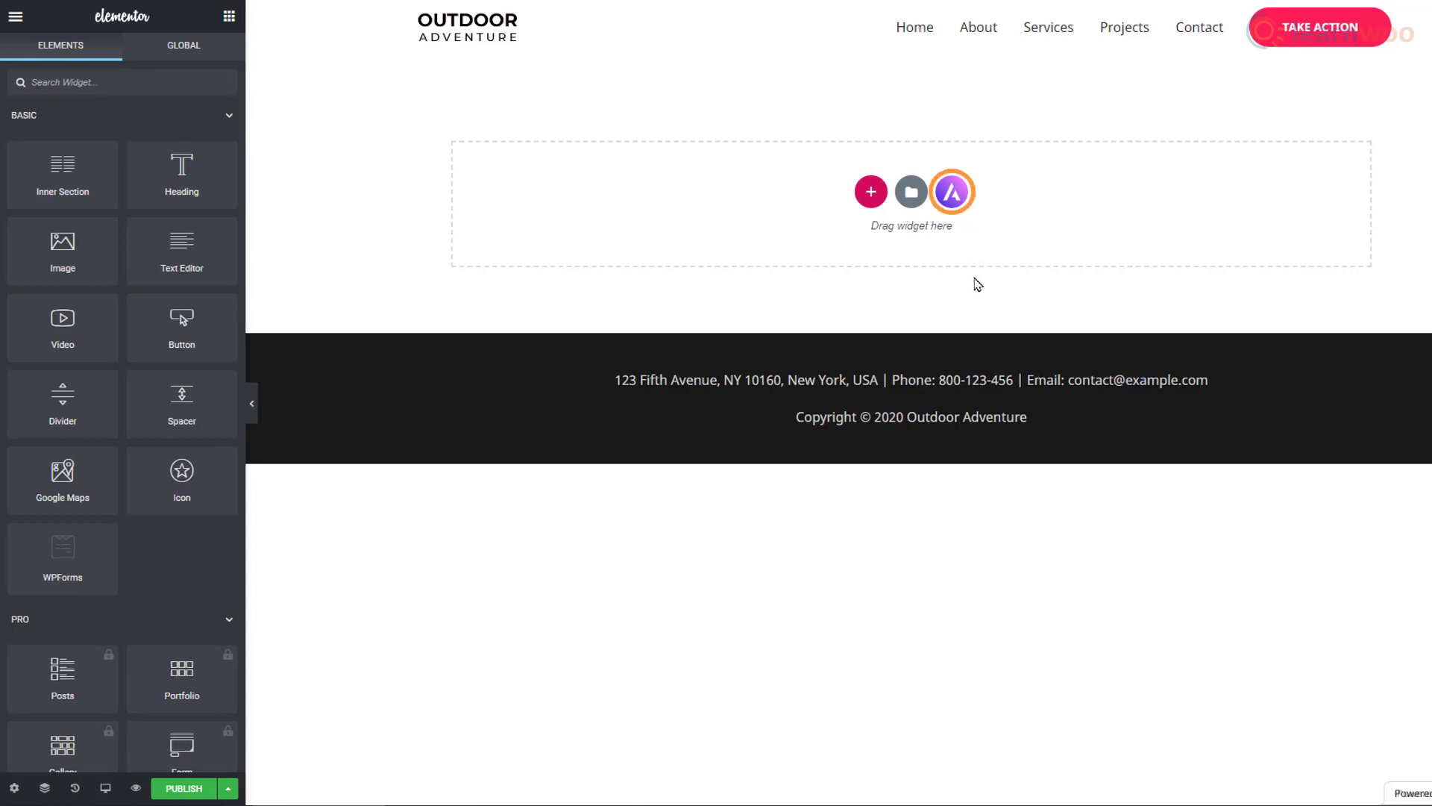
Step: Import the Mountain kit's About page from the Astra templates and review the result
click(954, 202)
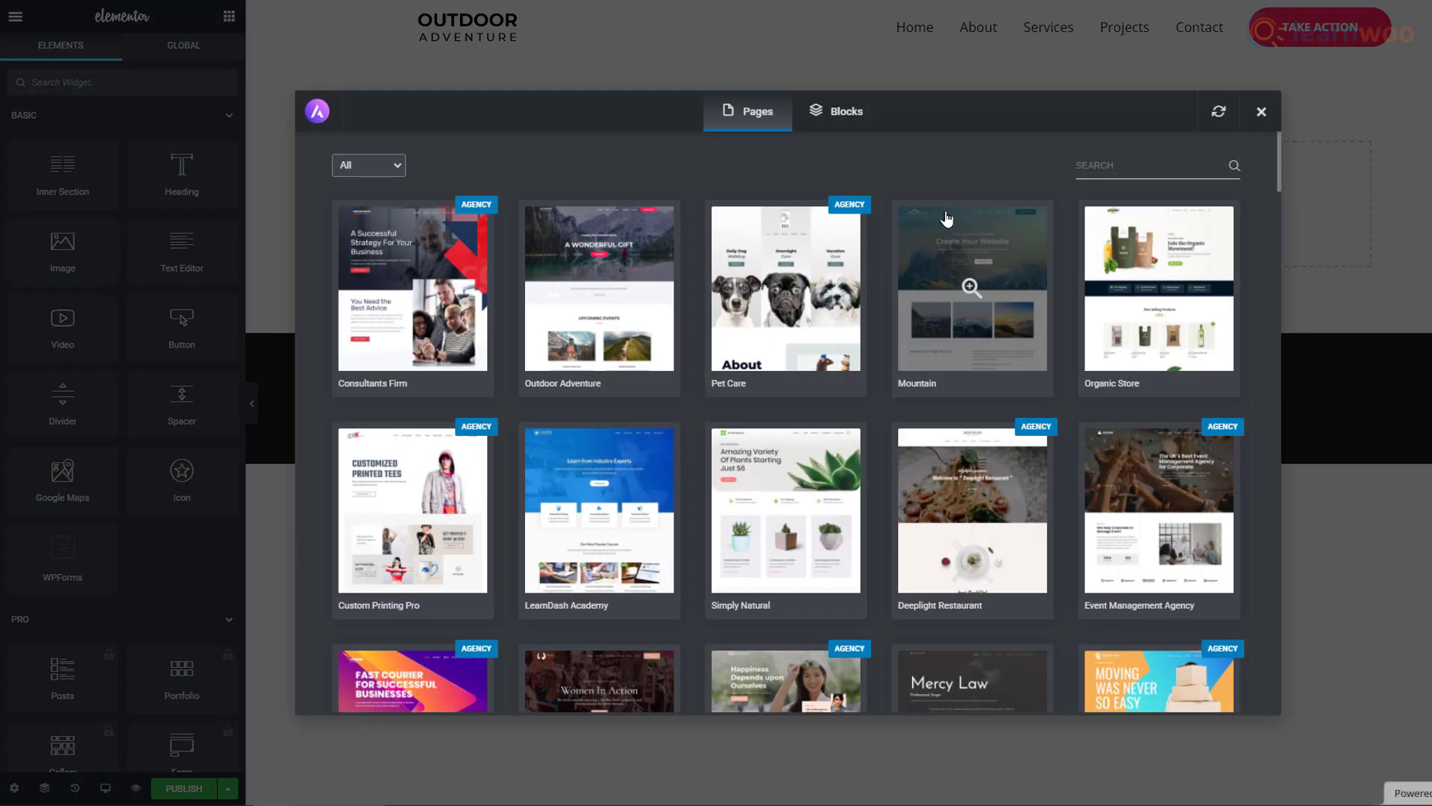
click(949, 353)
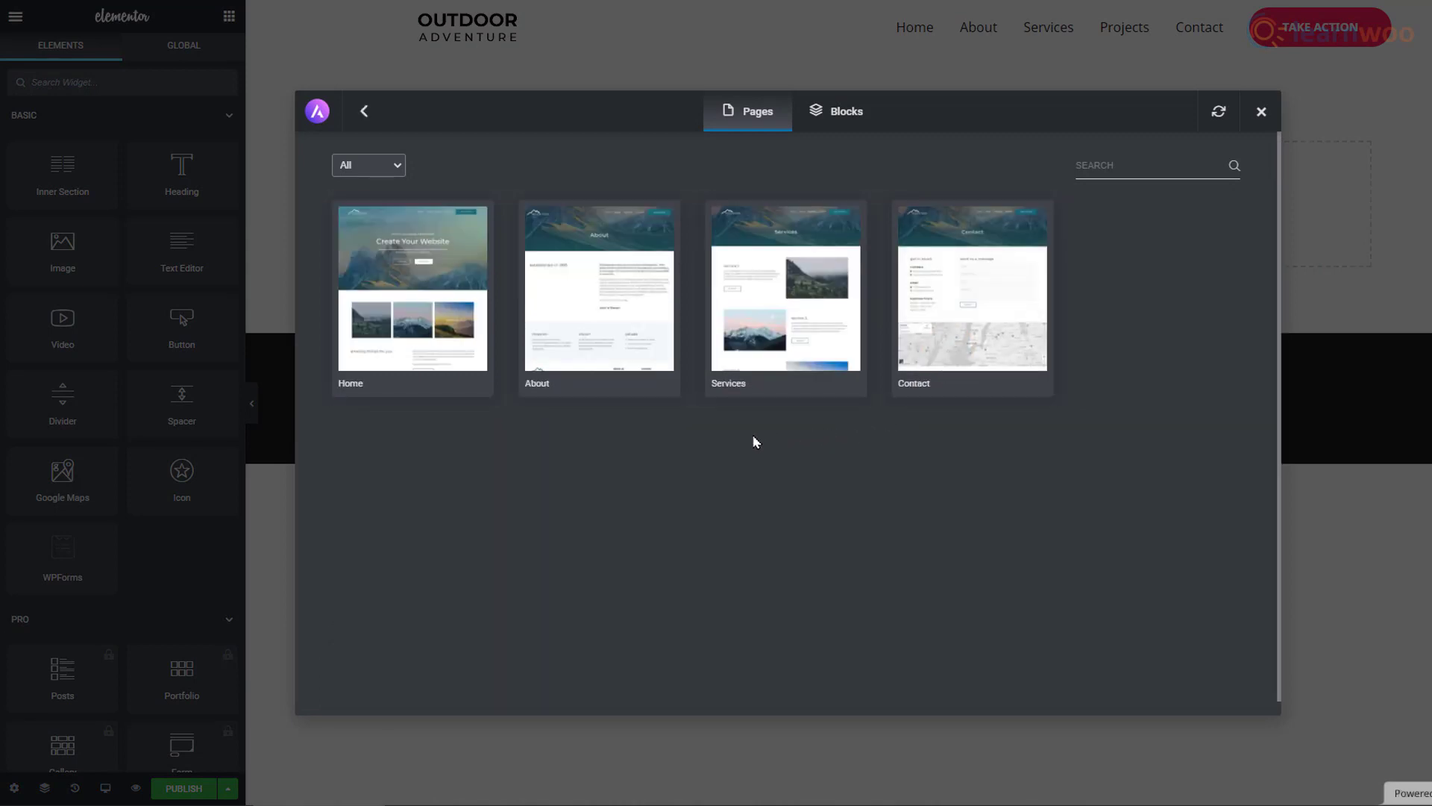
click(631, 362)
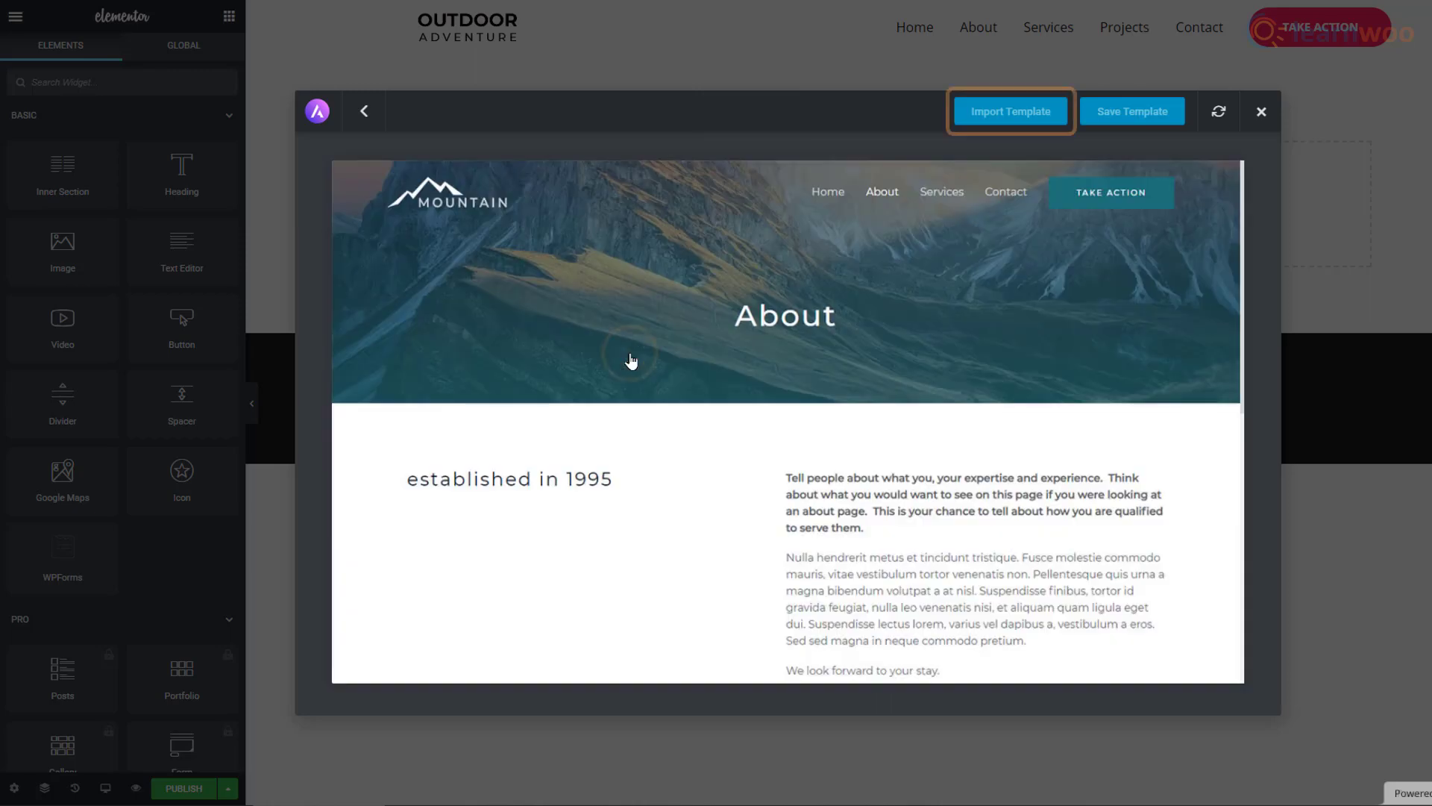
click(1031, 112)
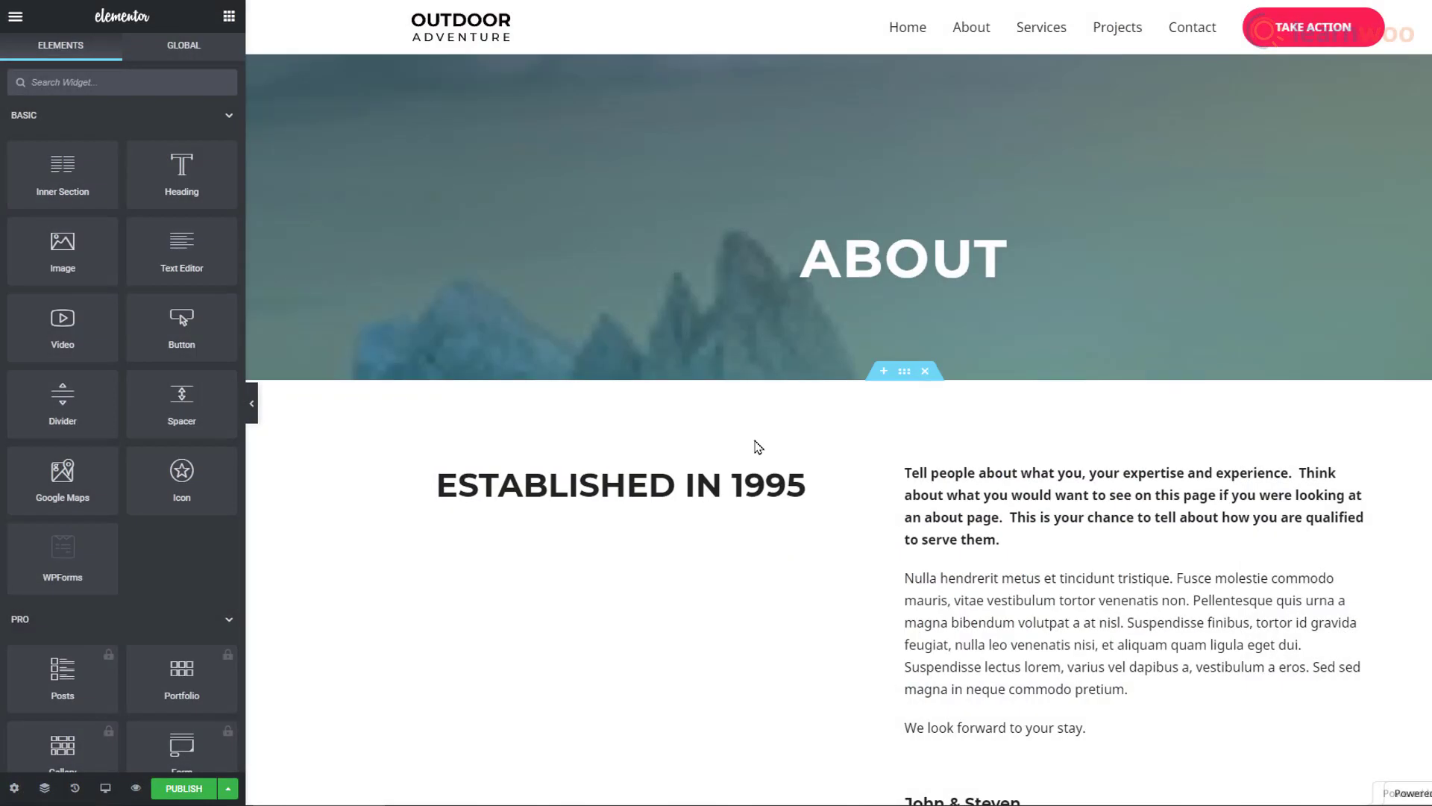
scroll(839, 474, down, 5)
scroll(839, 474, down, 4)
scroll(839, 474, up, 6)
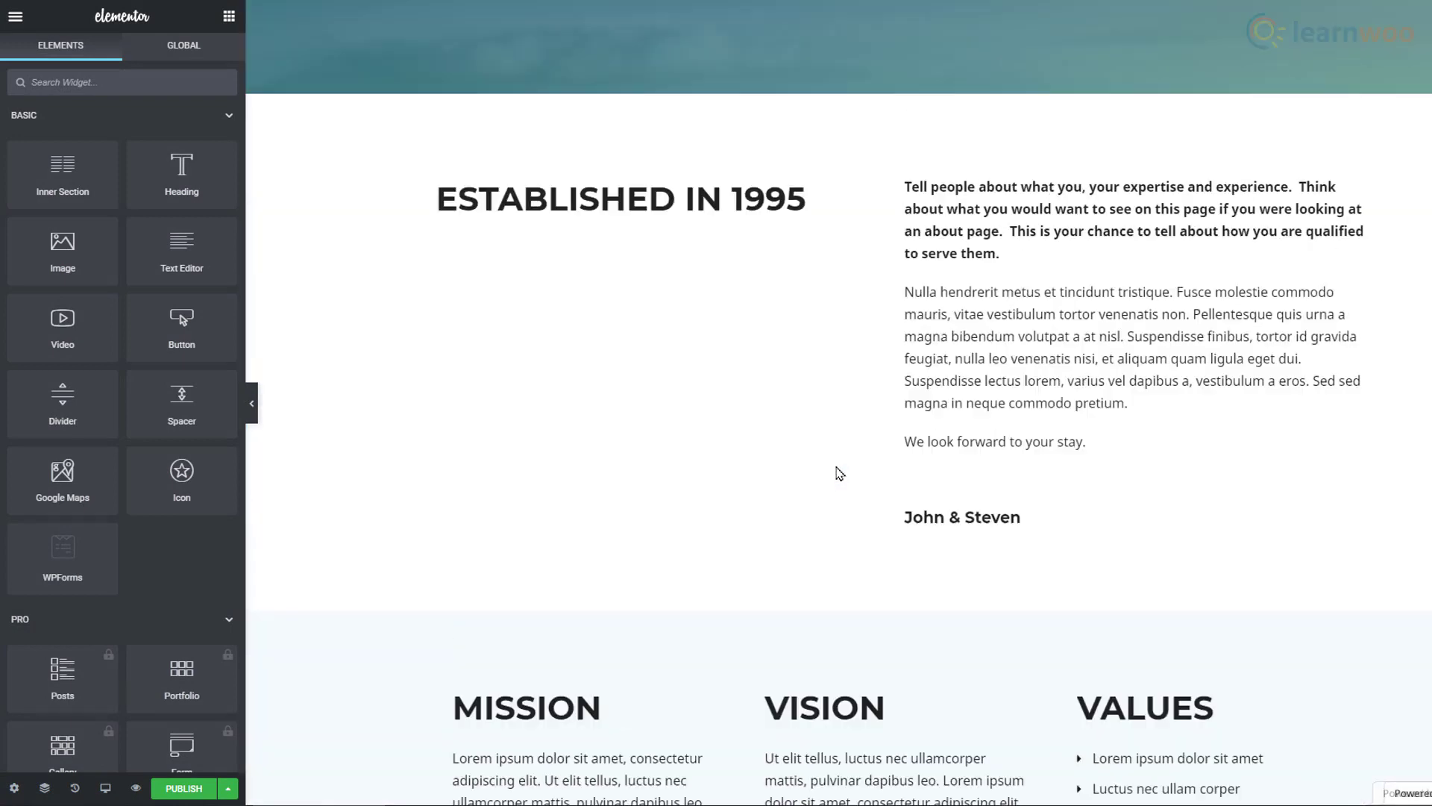
scroll(839, 474, up, 4)
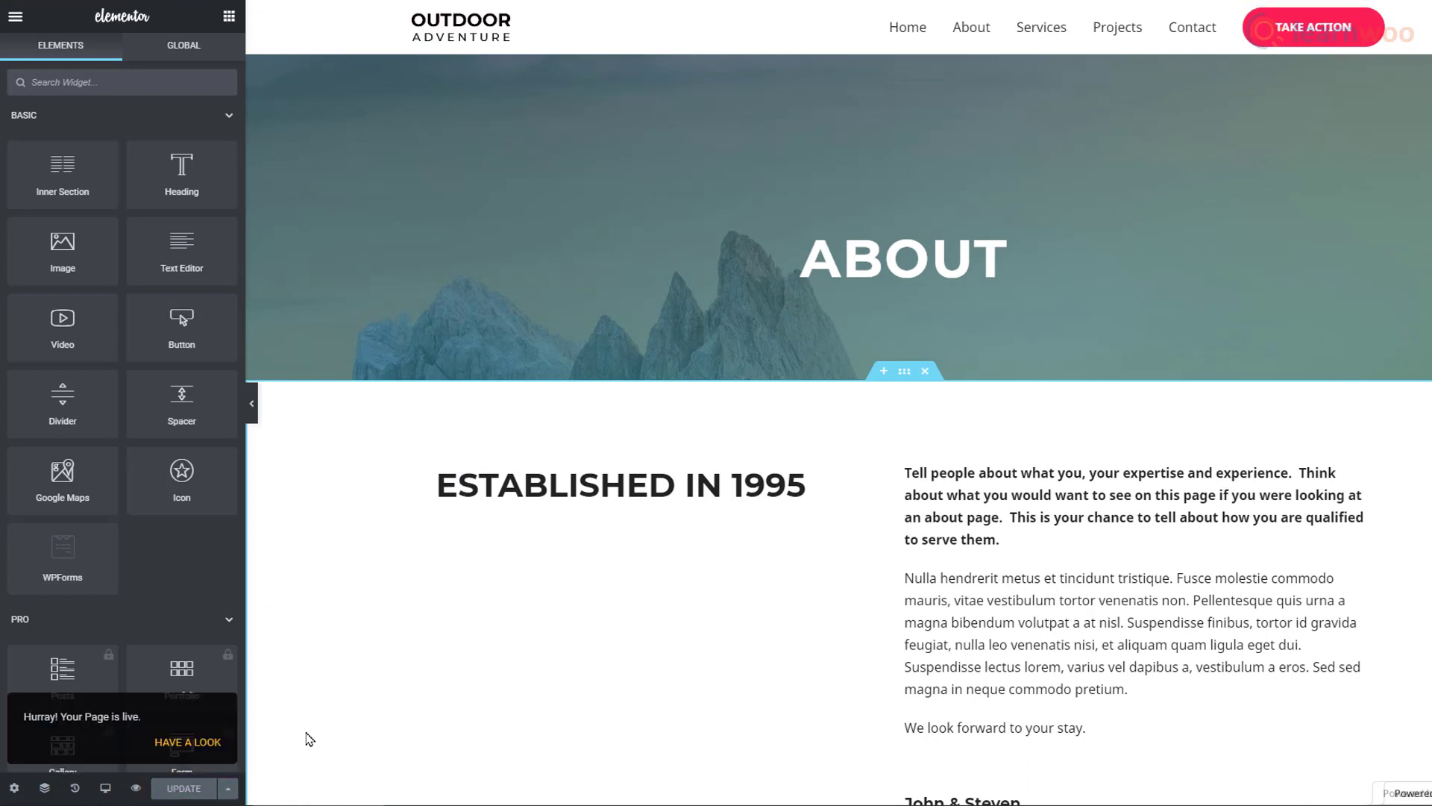
Step: View the live About page from the 'Your Page is live' notice, then go Home
click(218, 749)
scroll(716, 403, down, 8)
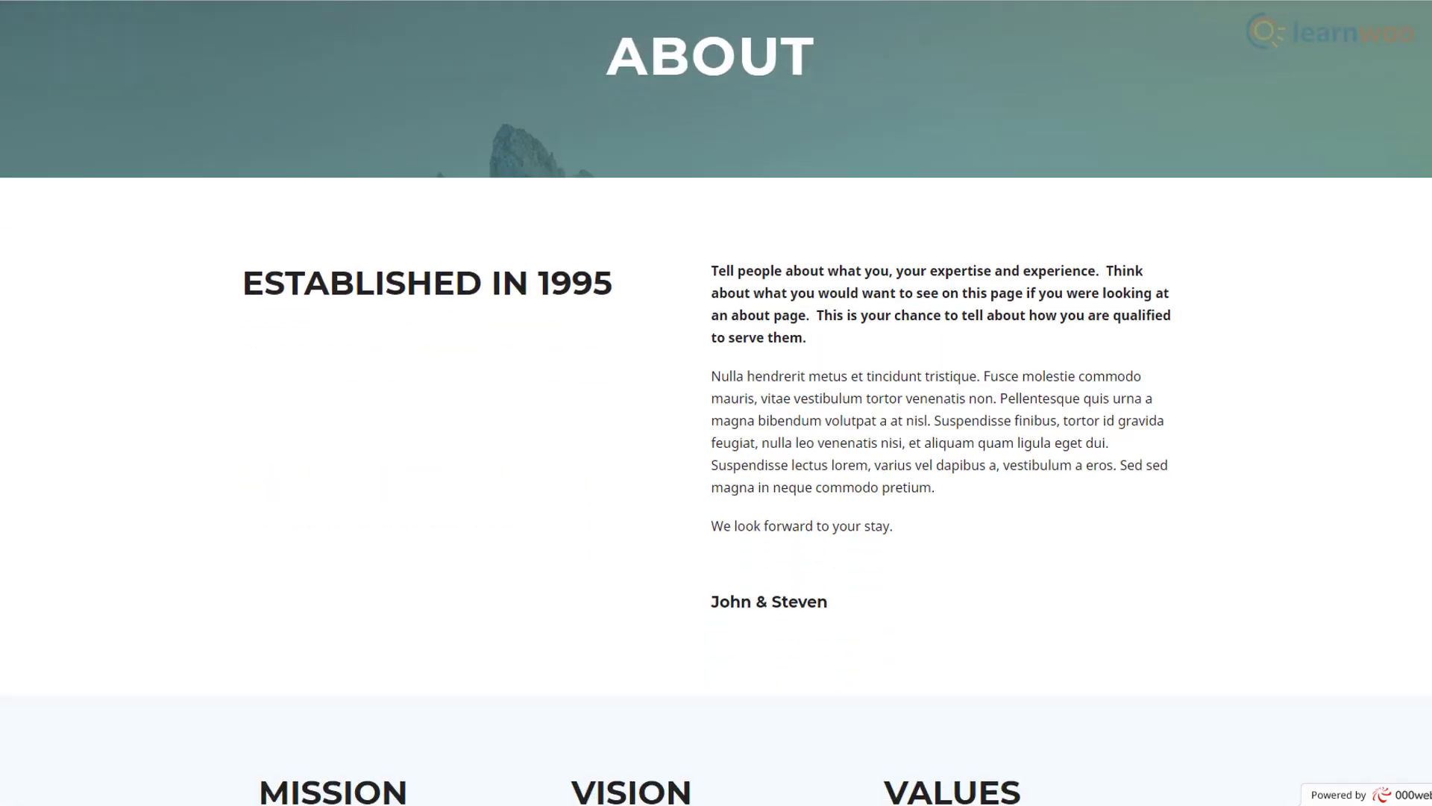
scroll(1391, 419, up, 8)
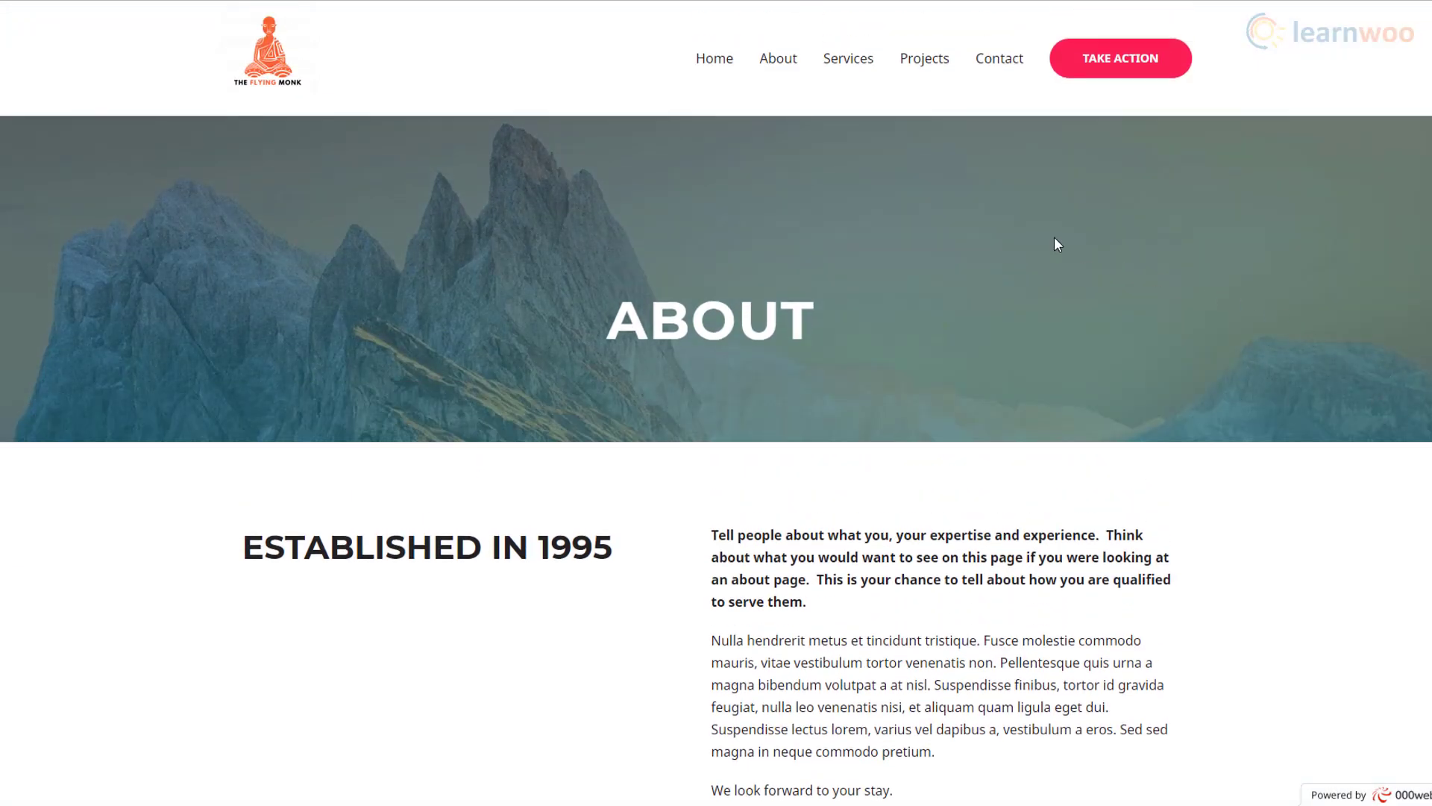
click(711, 60)
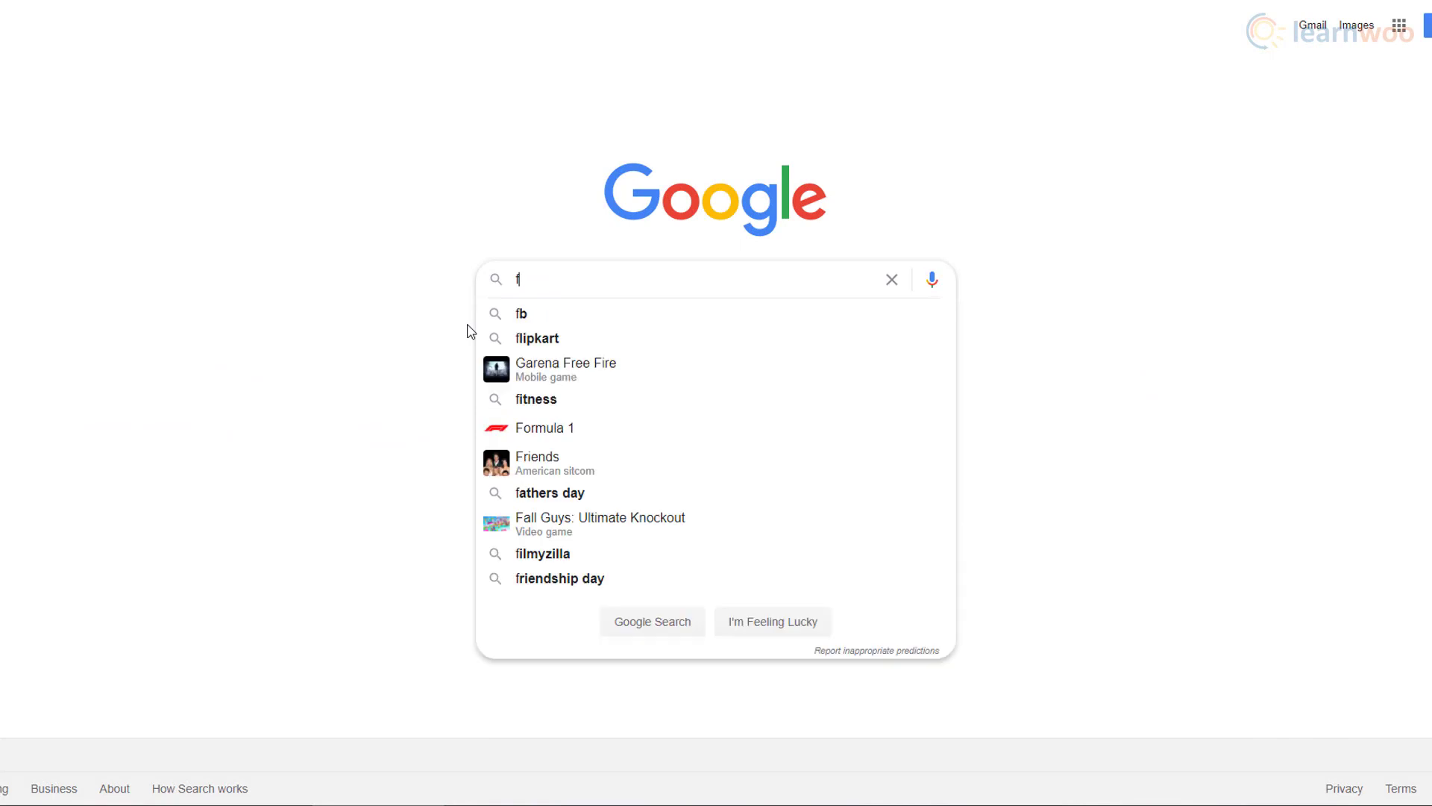
Step: Search Google for 'flyingmonk.com'
text(ingmonk.com)
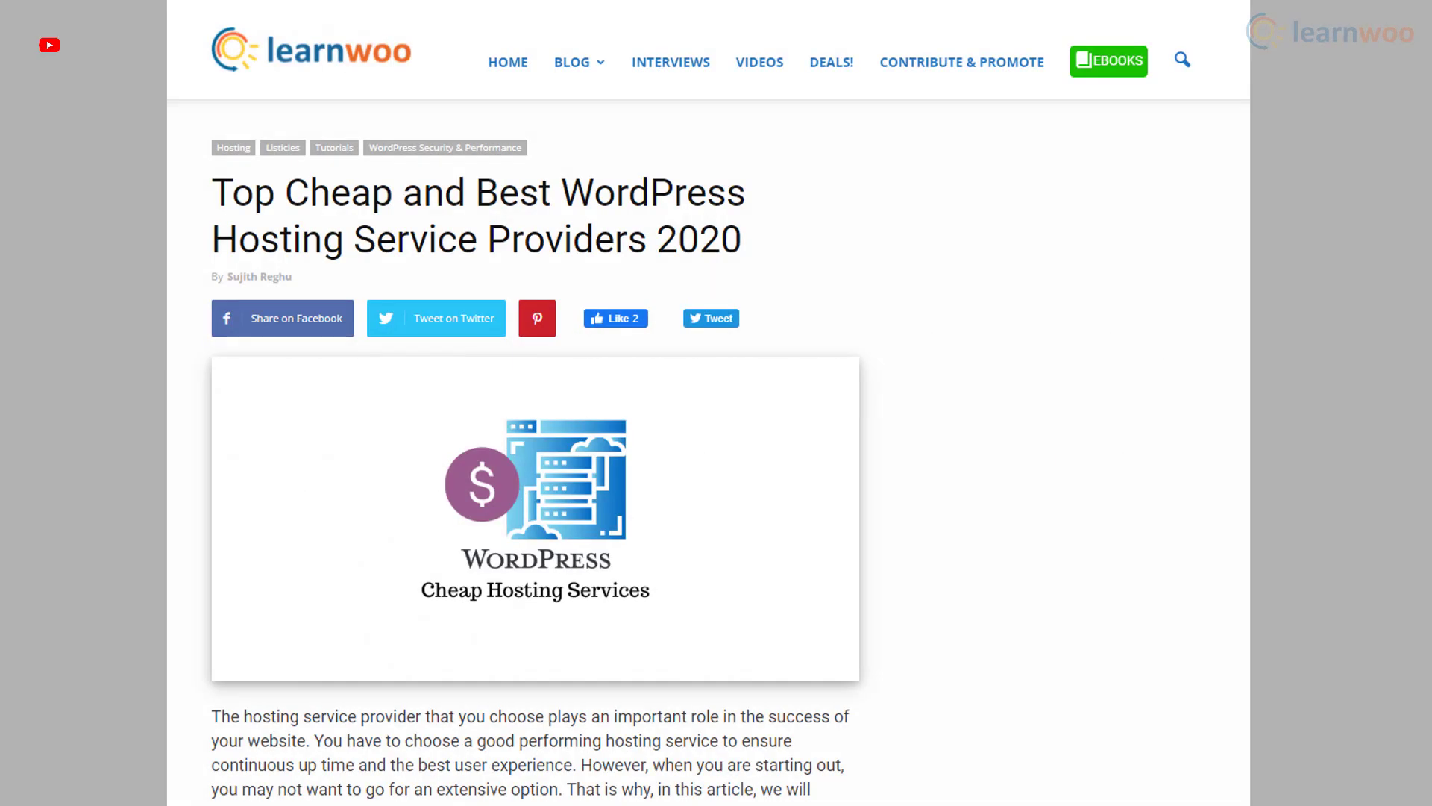
Step: Scroll down LearnWoo's cheap WordPress hosting article past each provider section
scroll(625, 403, down, 9)
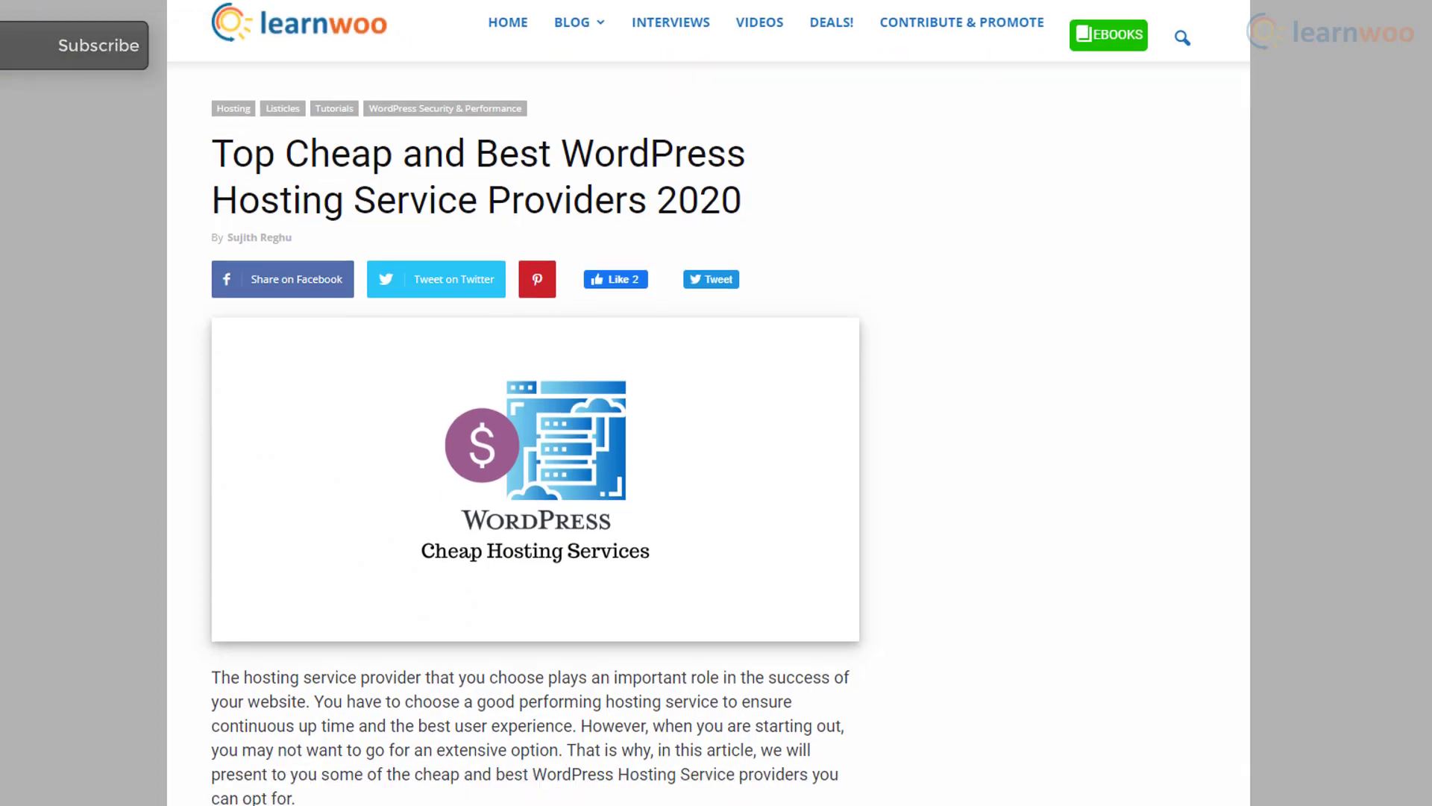
scroll(625, 403, down, 18)
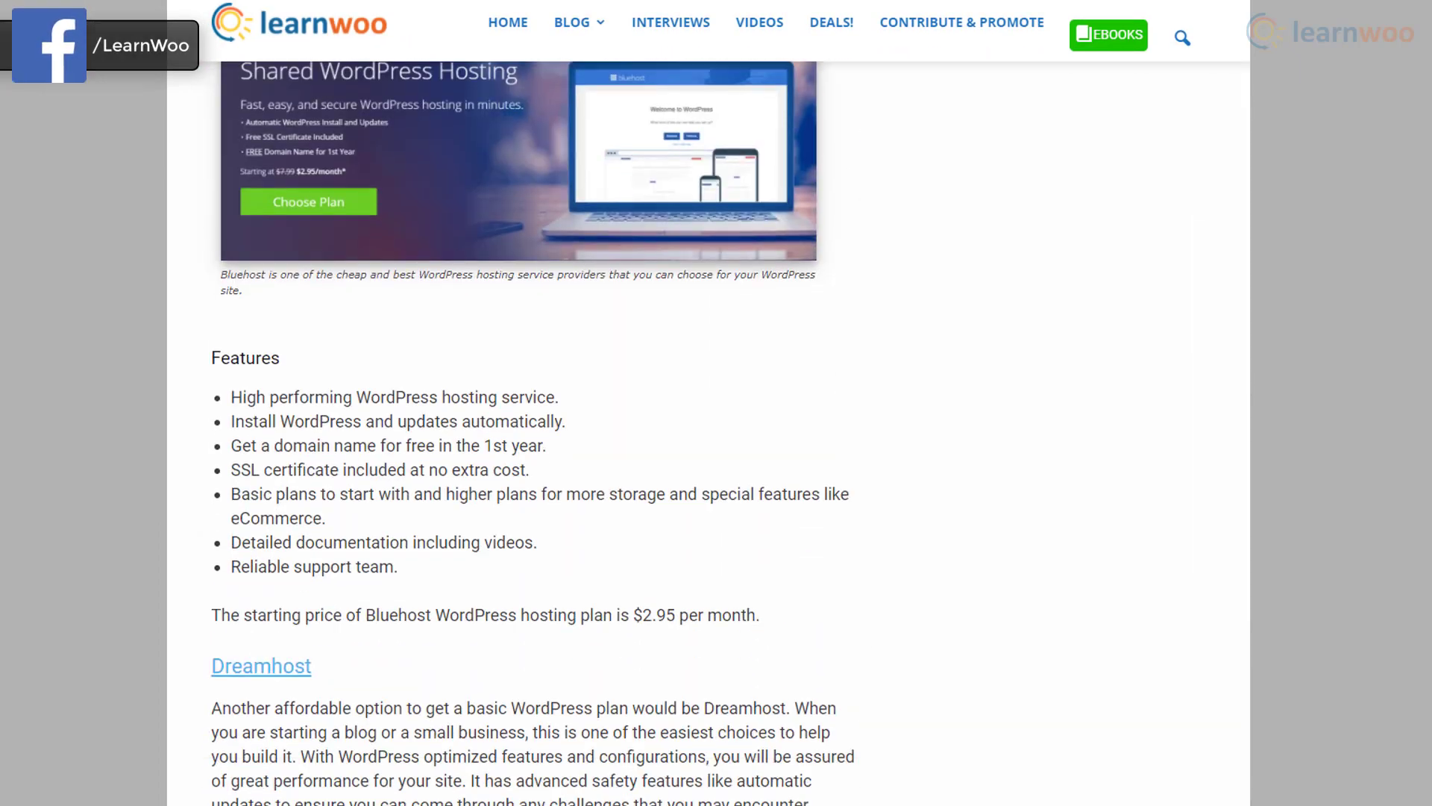
scroll(625, 402, down, 20)
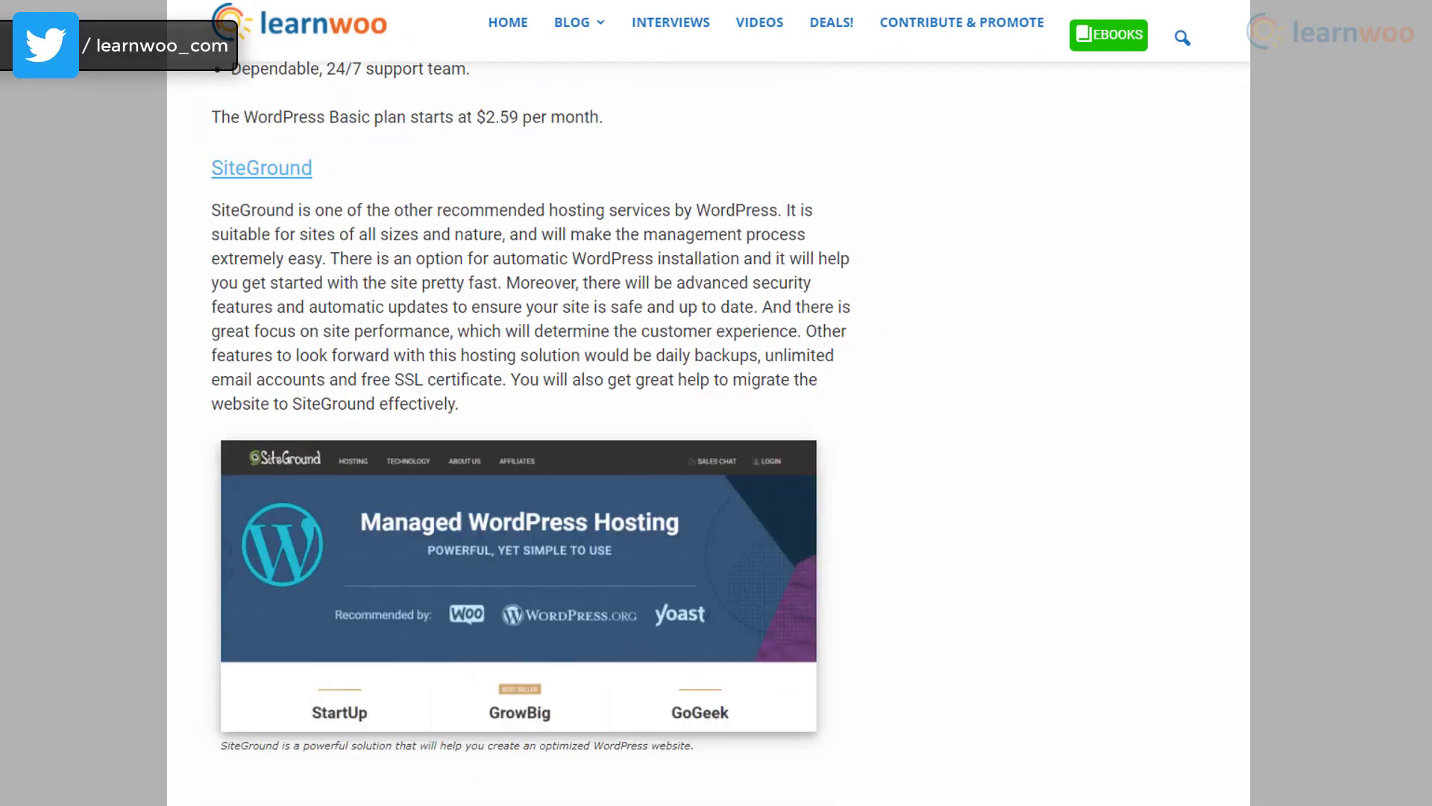
scroll(625, 403, down, 12)
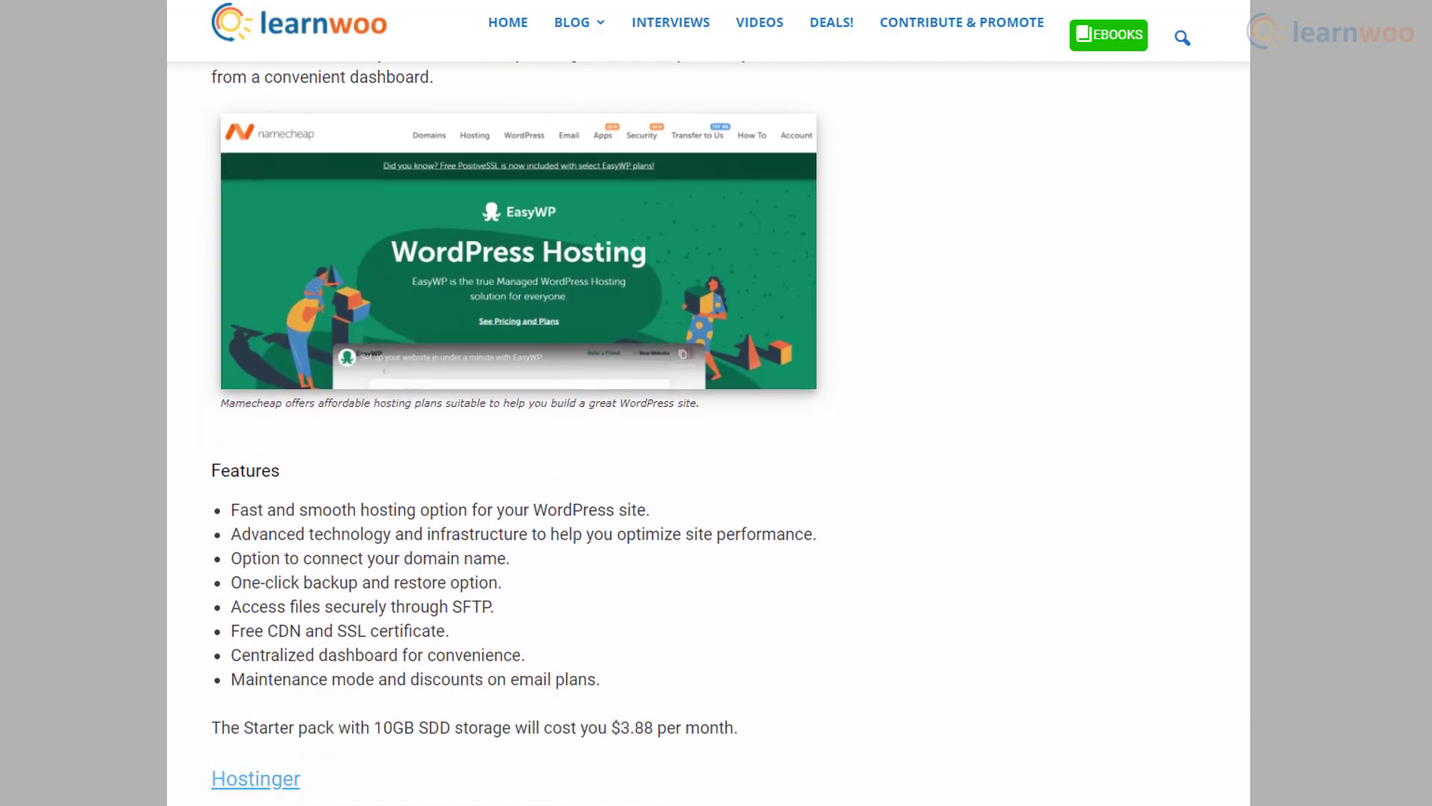
scroll(625, 403, down, 13)
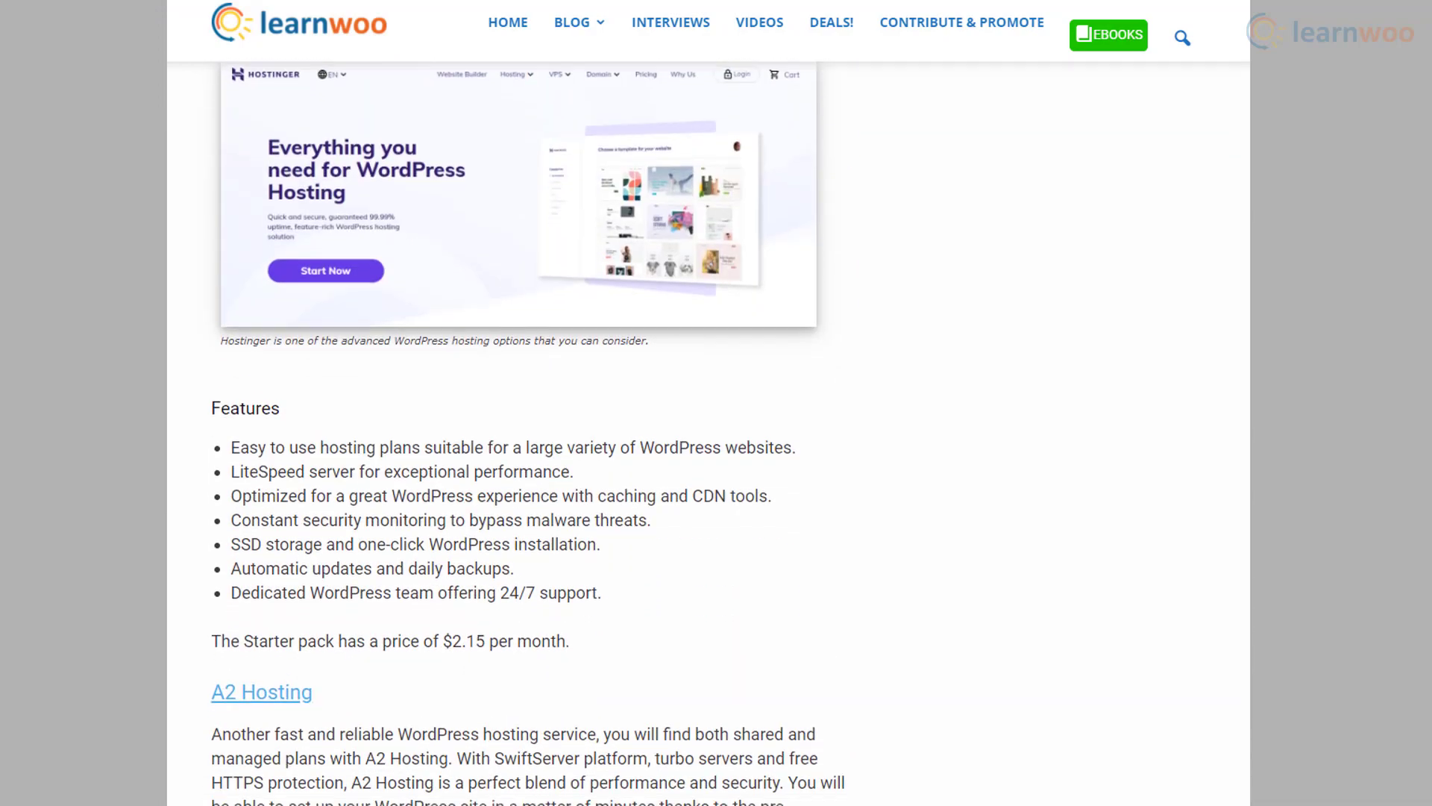
scroll(625, 403, down, 14)
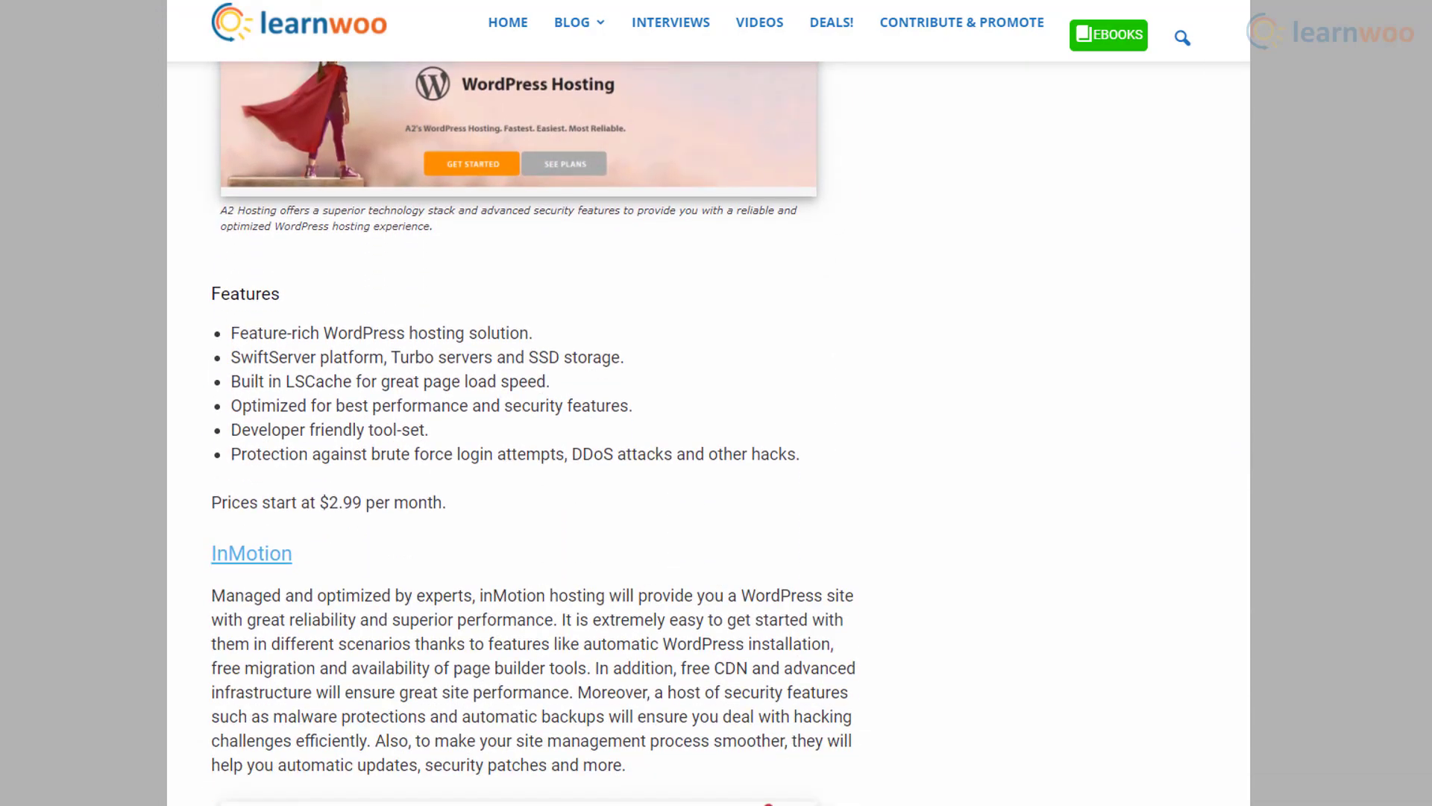
scroll(625, 403, down, 10)
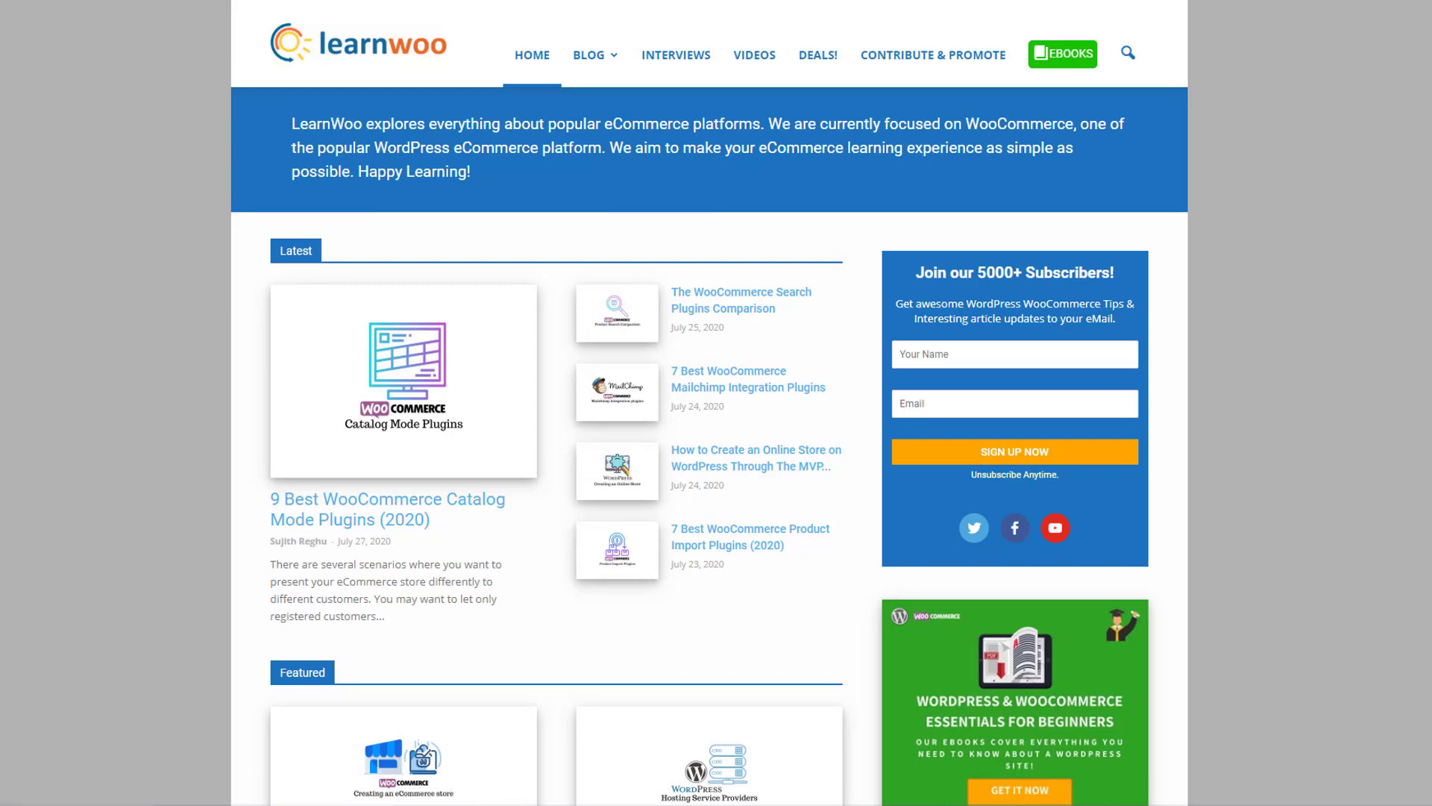
scroll(710, 403, down, 3)
scroll(709, 429, down, 6)
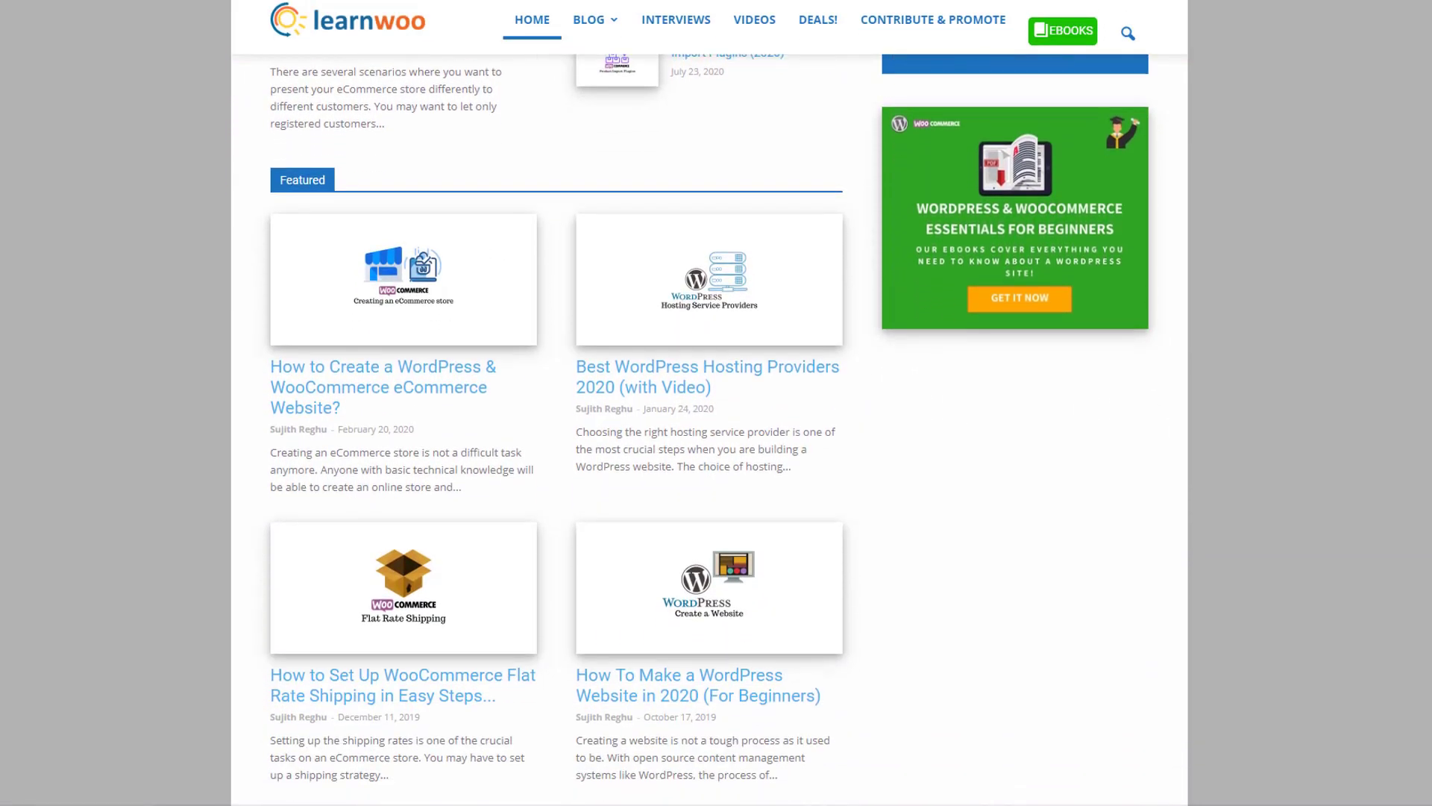
scroll(709, 430, down, 4)
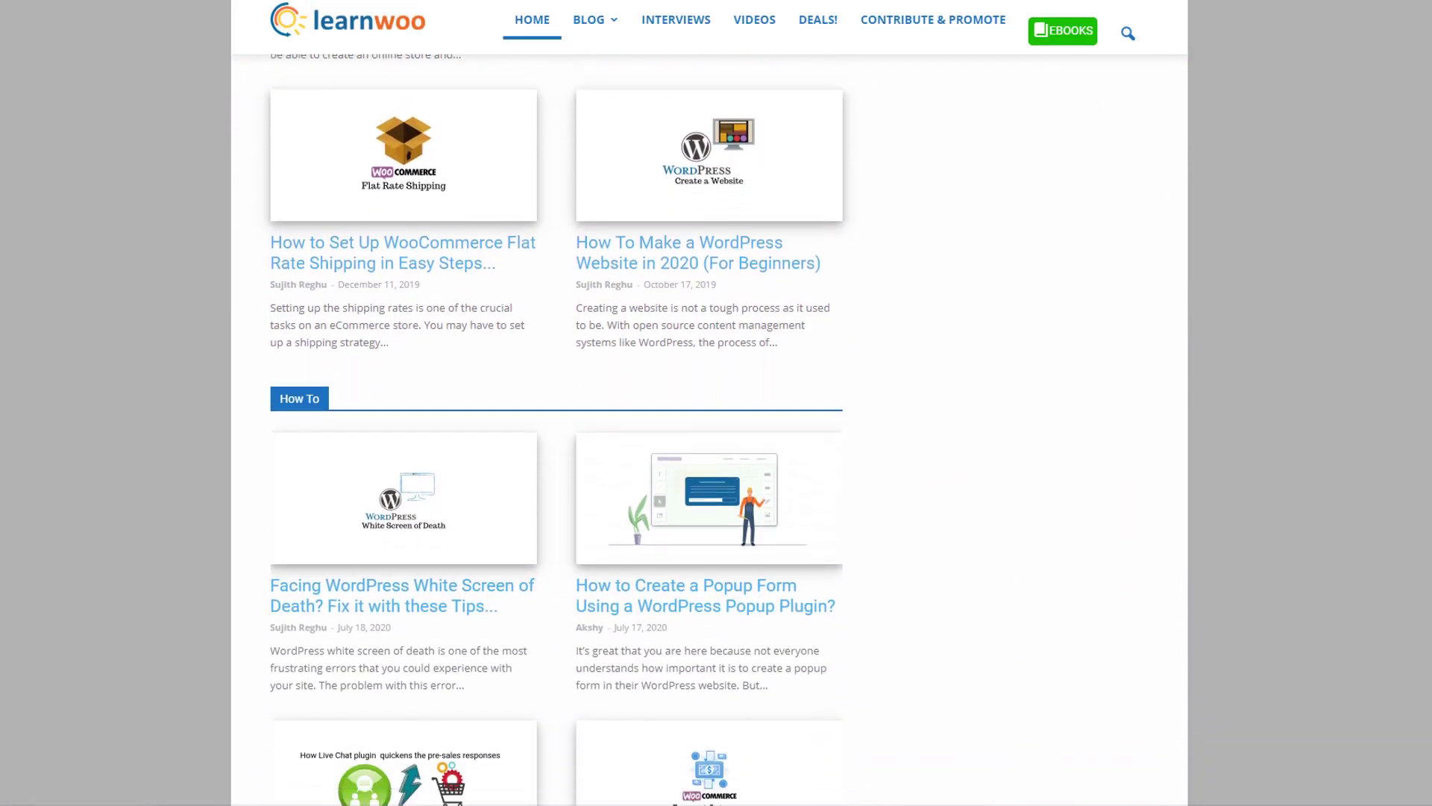
scroll(710, 430, down, 2)
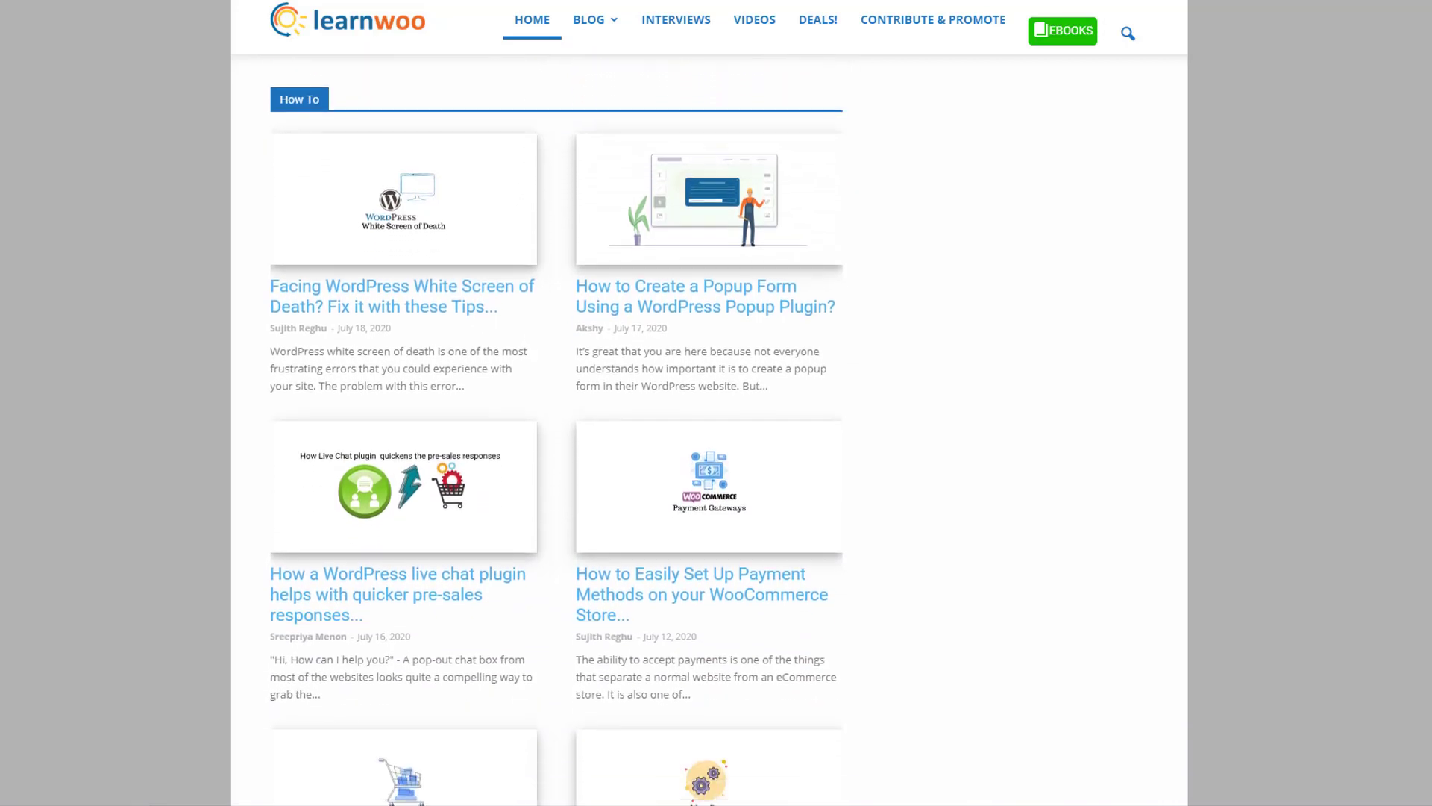